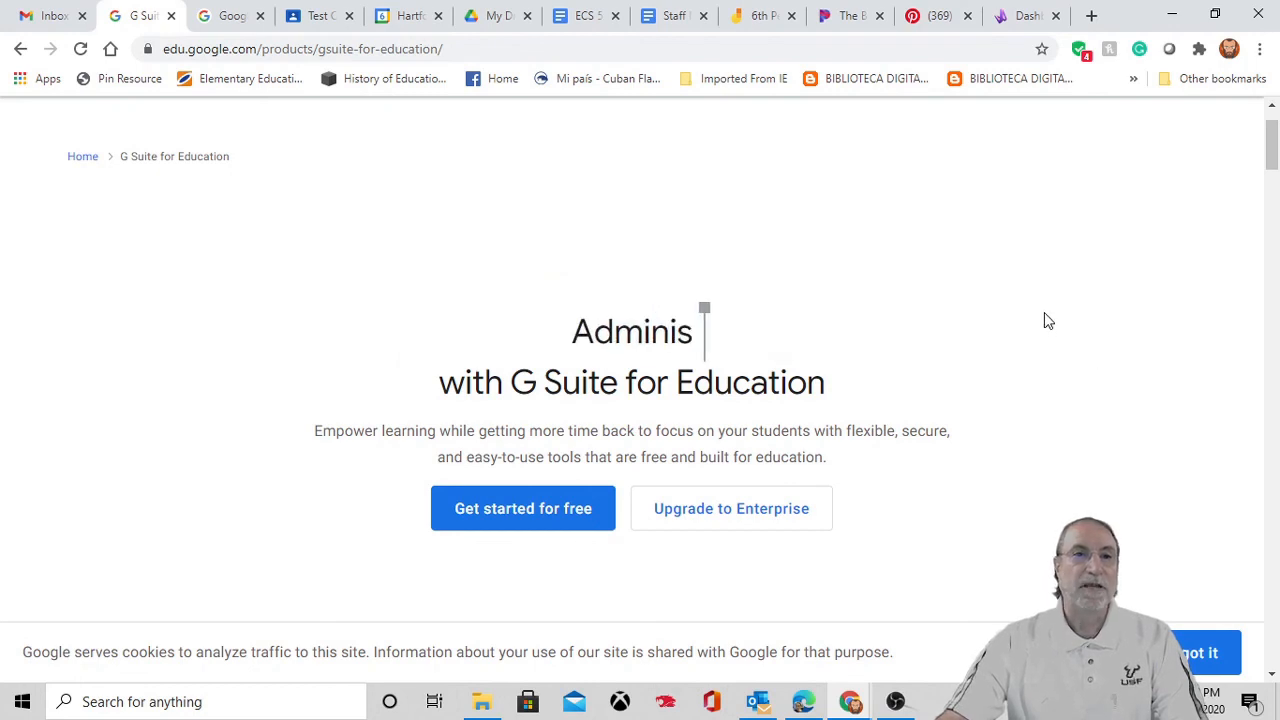
- View the Google Workspace Jamboard product page and switch to the Test Class American Government class in Google Classroom
click(230, 16)
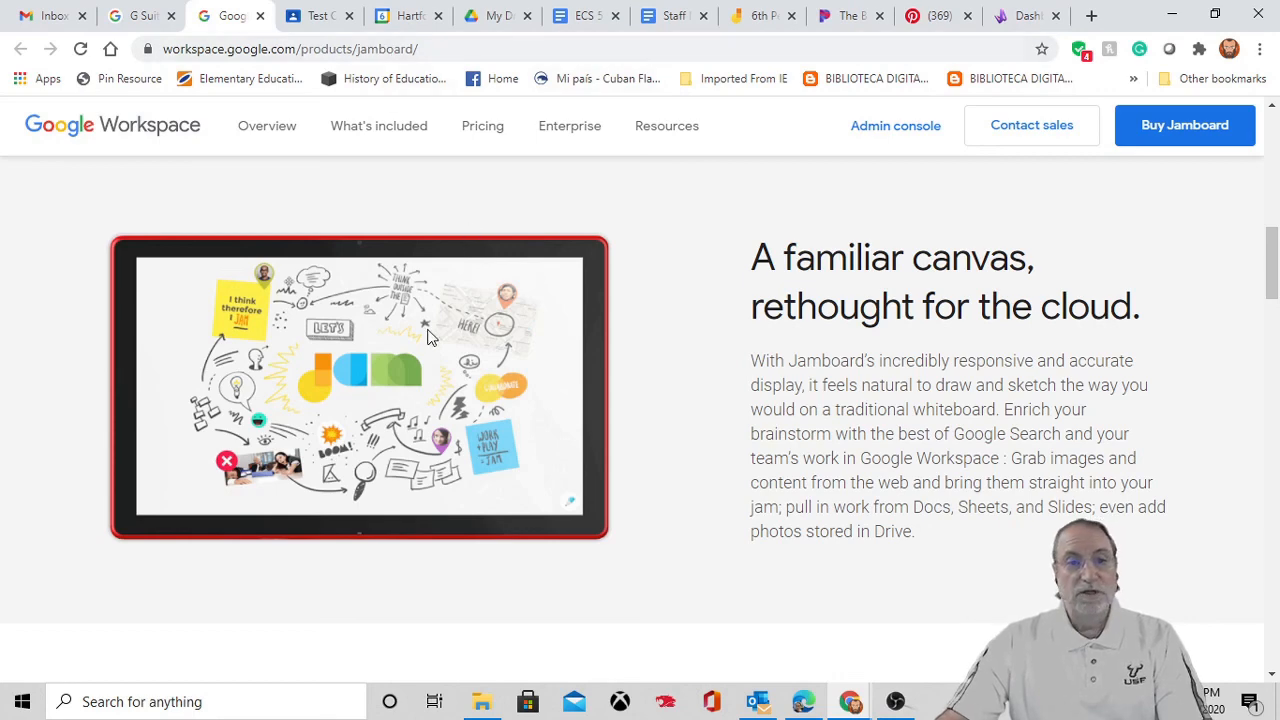
click(320, 16)
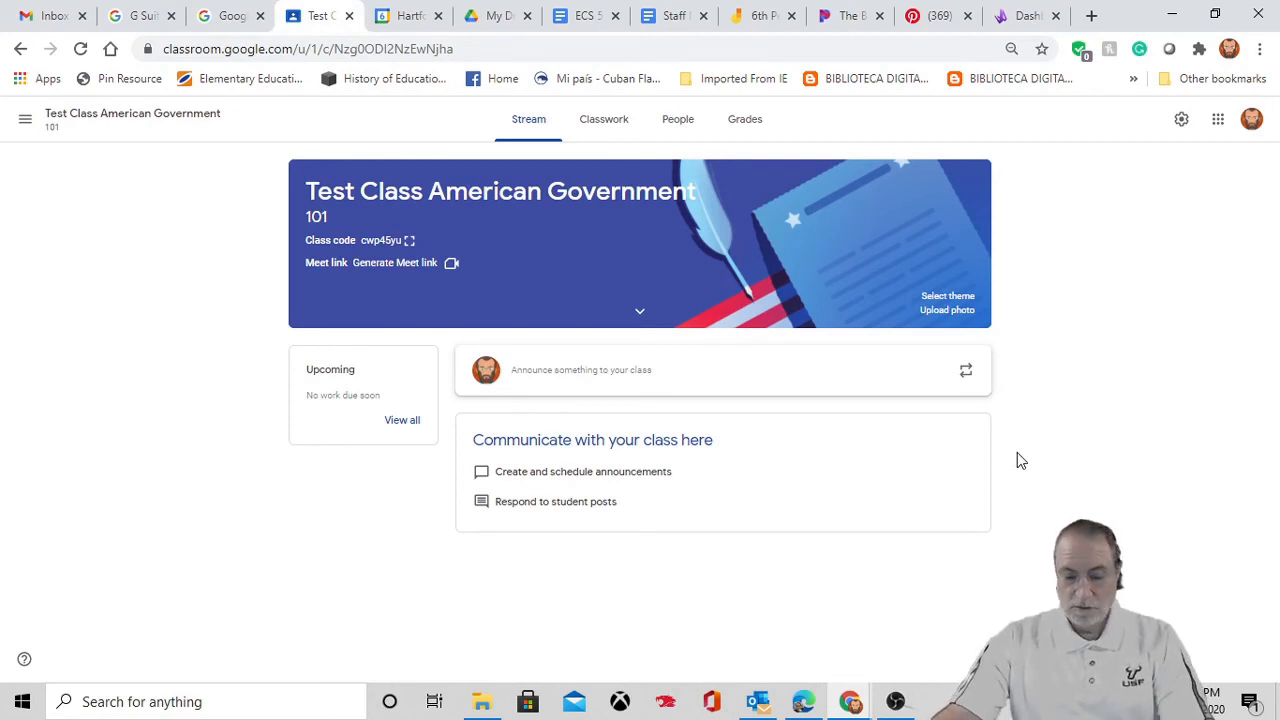
- Rearrange the class page's Google apps launcher so that Currents comes directly after YouTube
click(1218, 122)
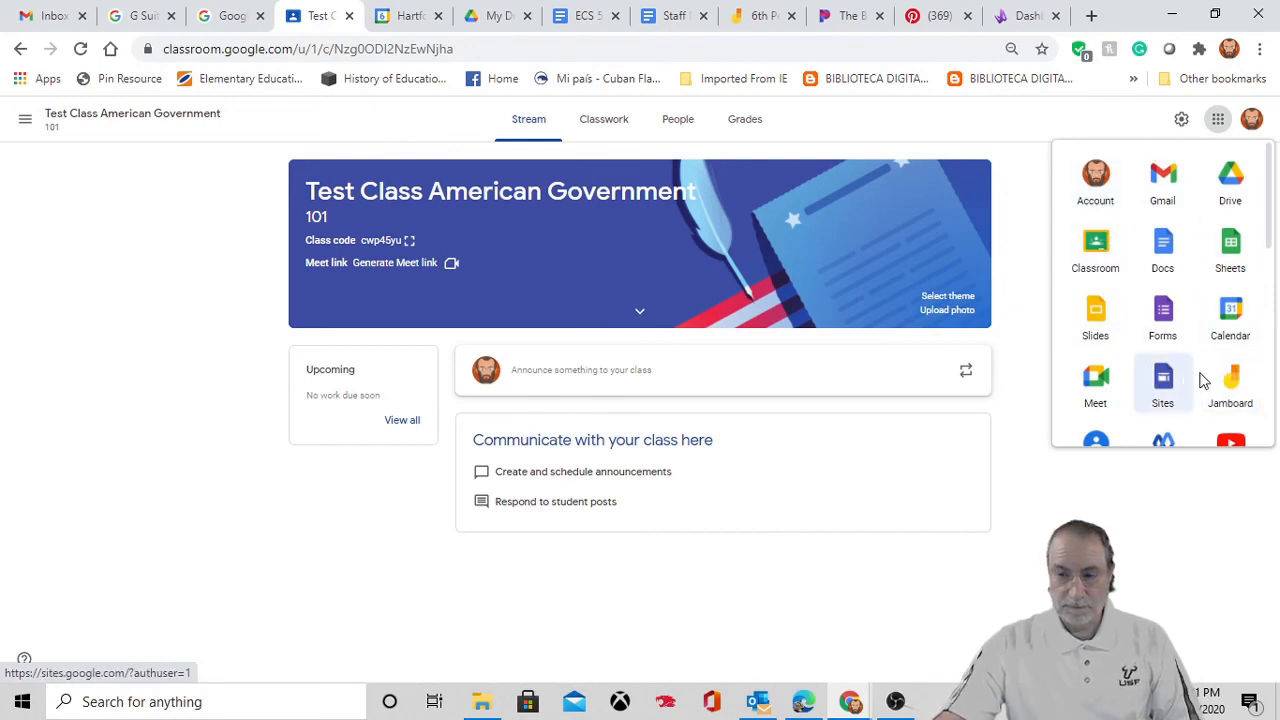
scroll(1208, 376, down, 2)
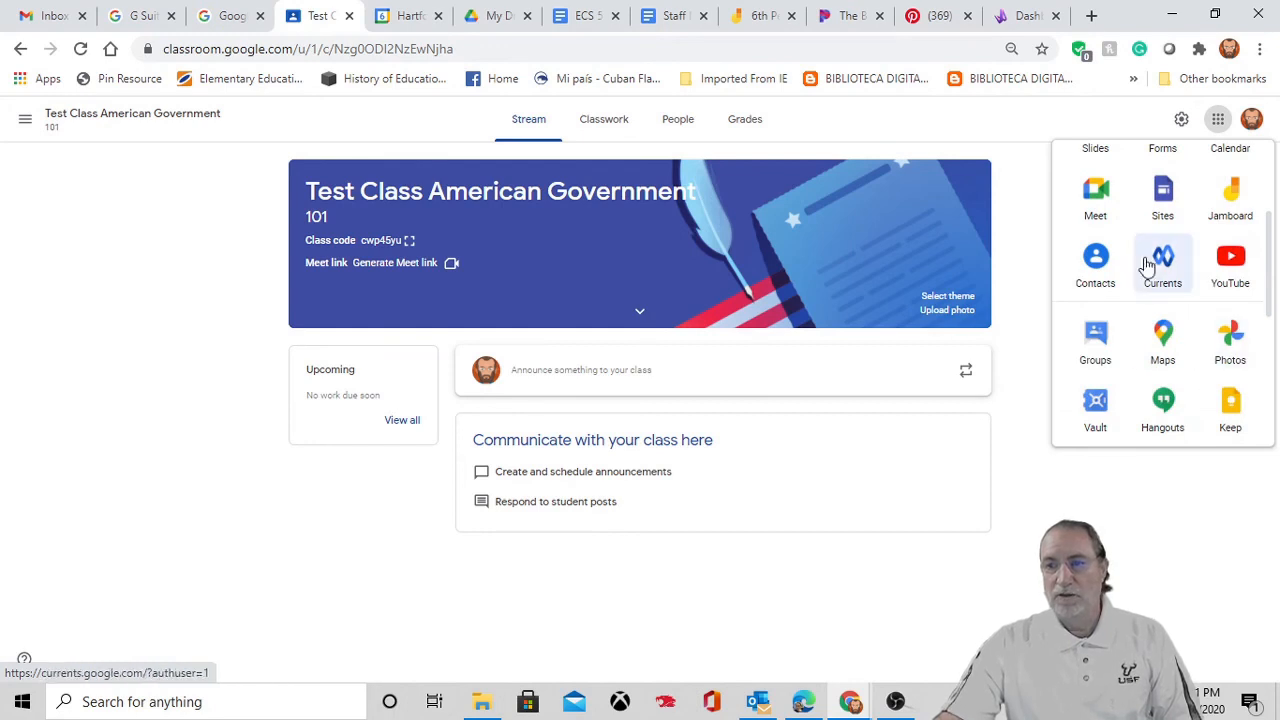
drag(1163, 254, 1224, 264)
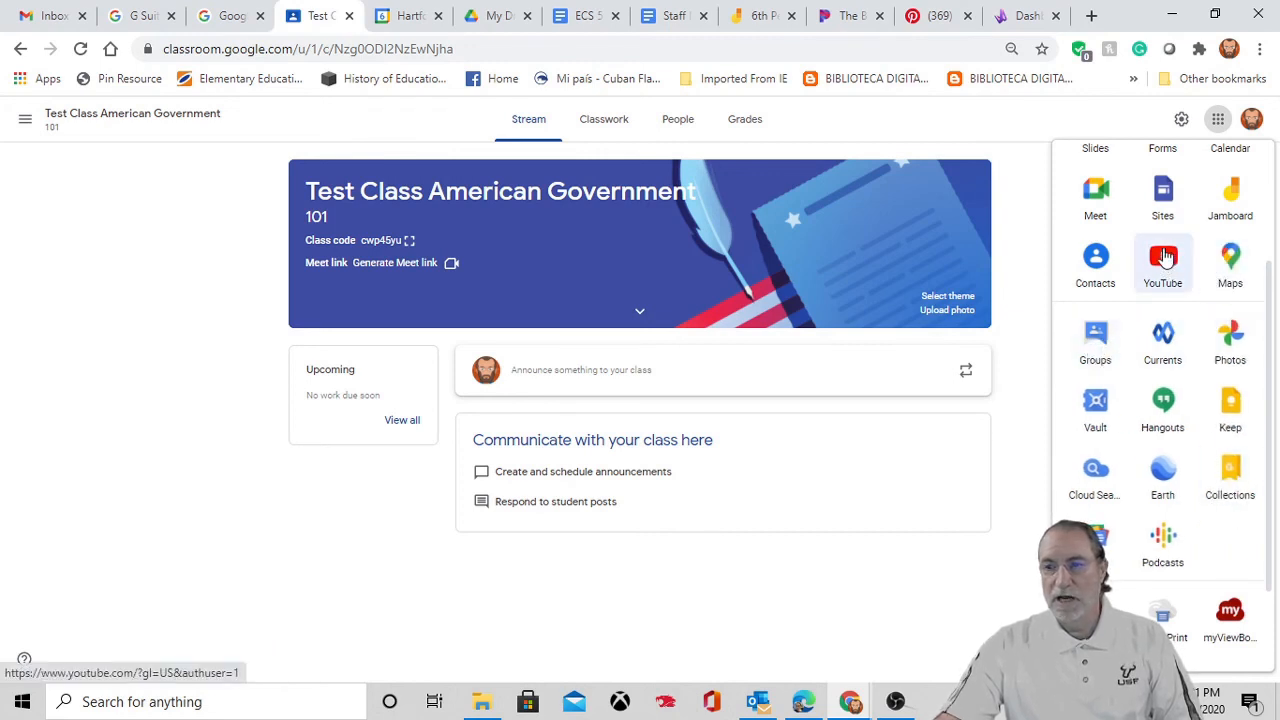
mouse_move(1232, 269)
mouse_down()
mouse_move(1242, 354)
mouse_move(1211, 297)
mouse_move(1239, 264)
mouse_up()
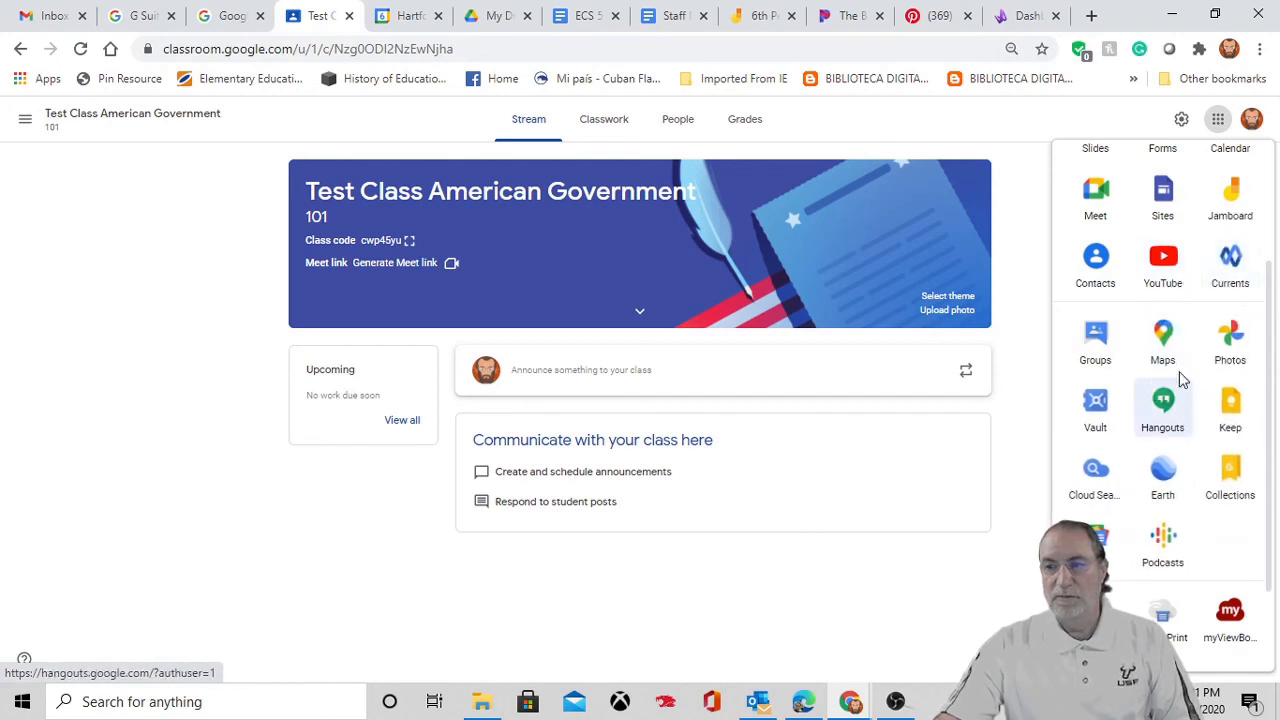
- Open Jamboard from the Google apps launcher and look through the recent jams
scroll(1183, 374, up, 3)
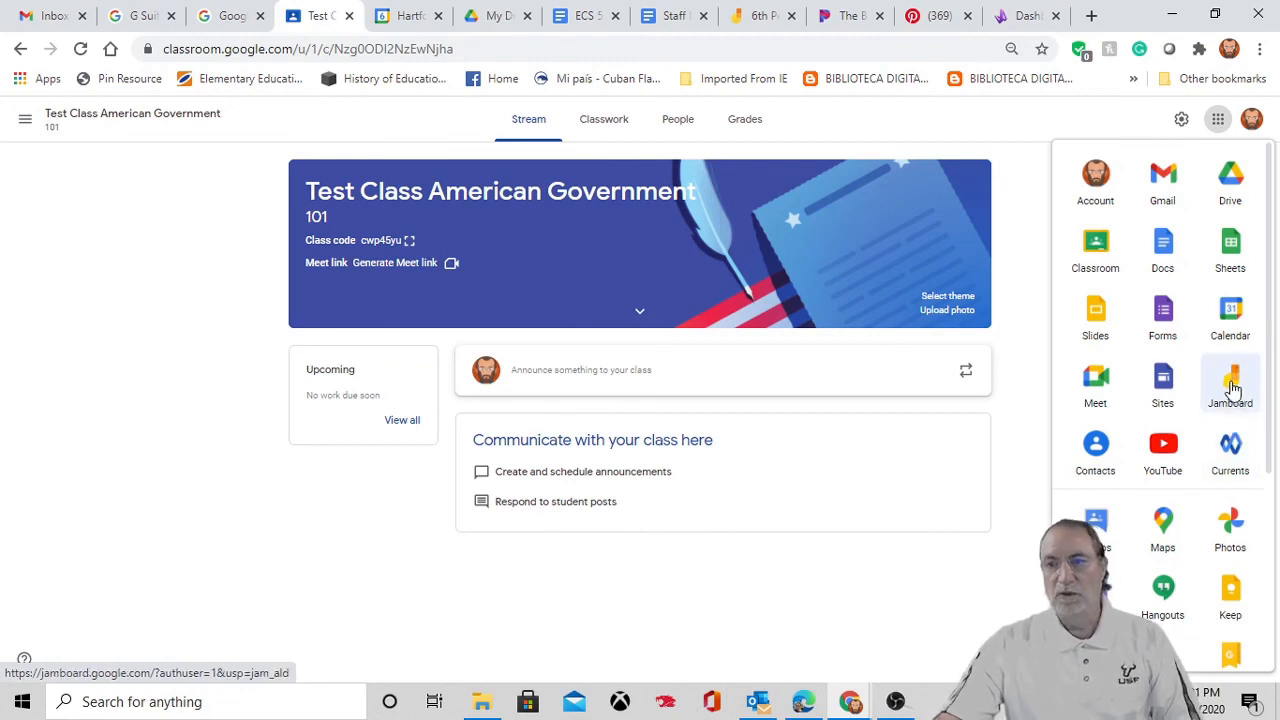
click(1231, 385)
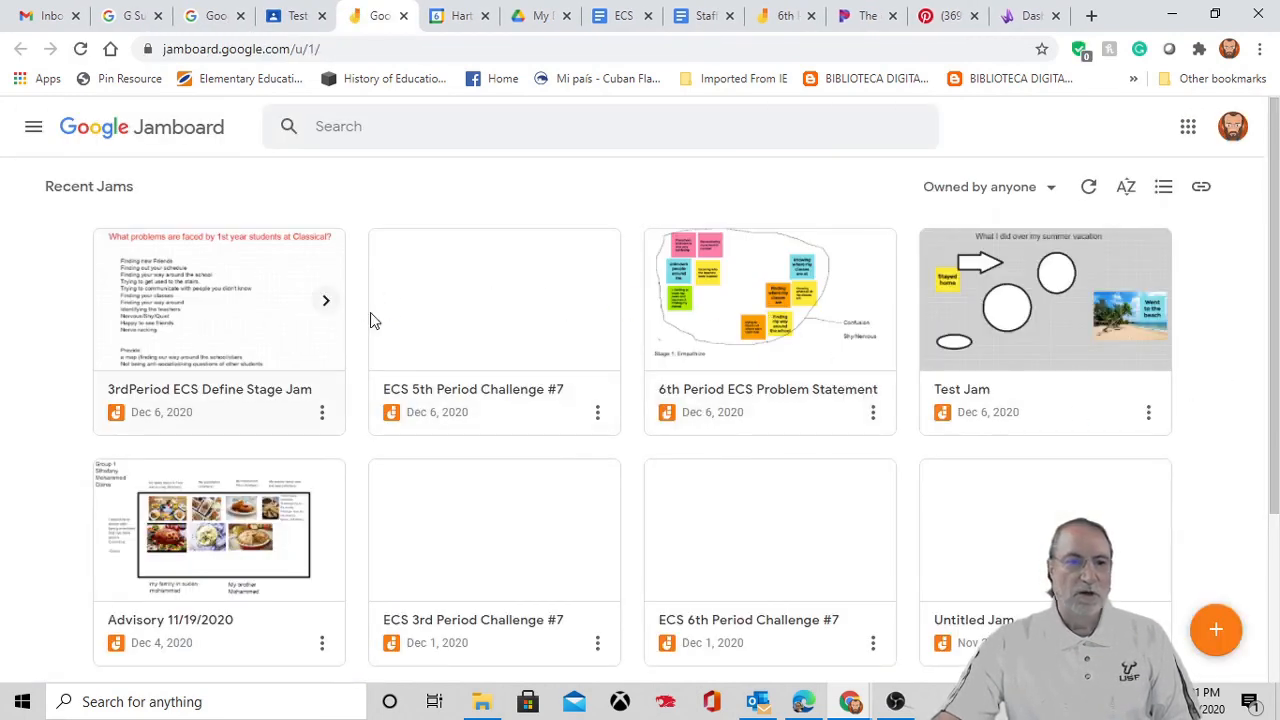
scroll(709, 509, down, 2)
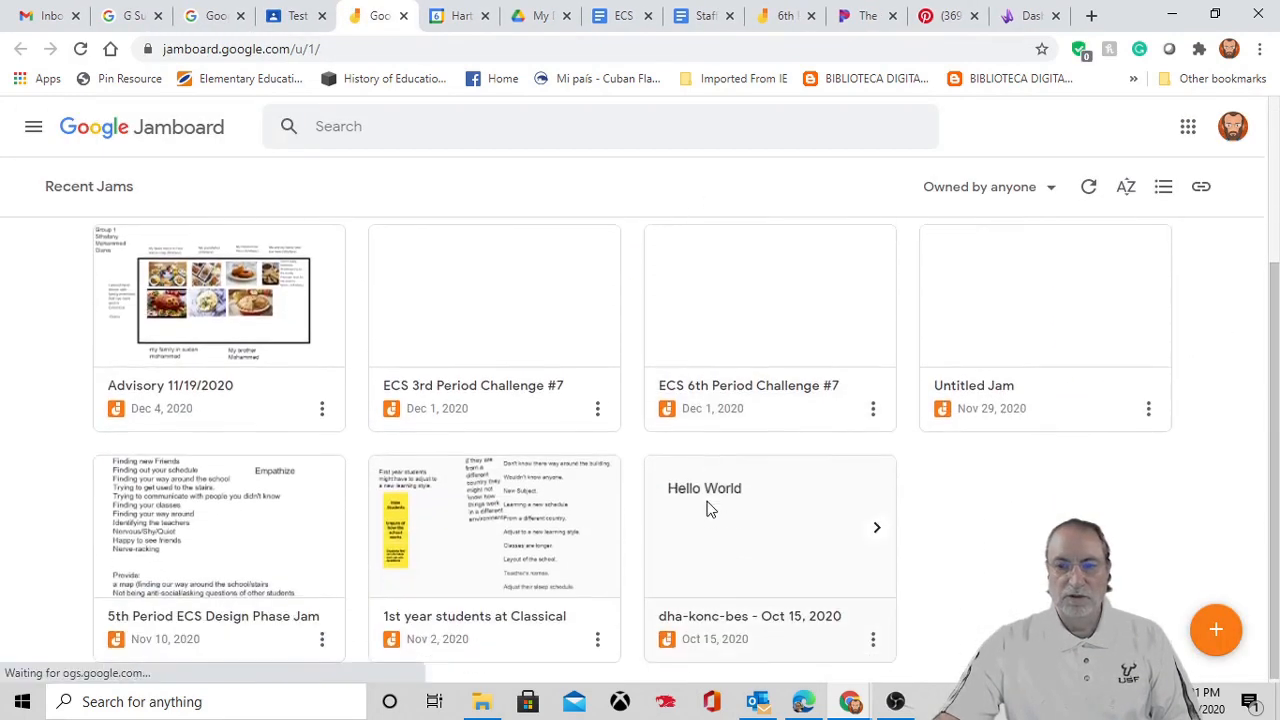
scroll(709, 509, up, 2)
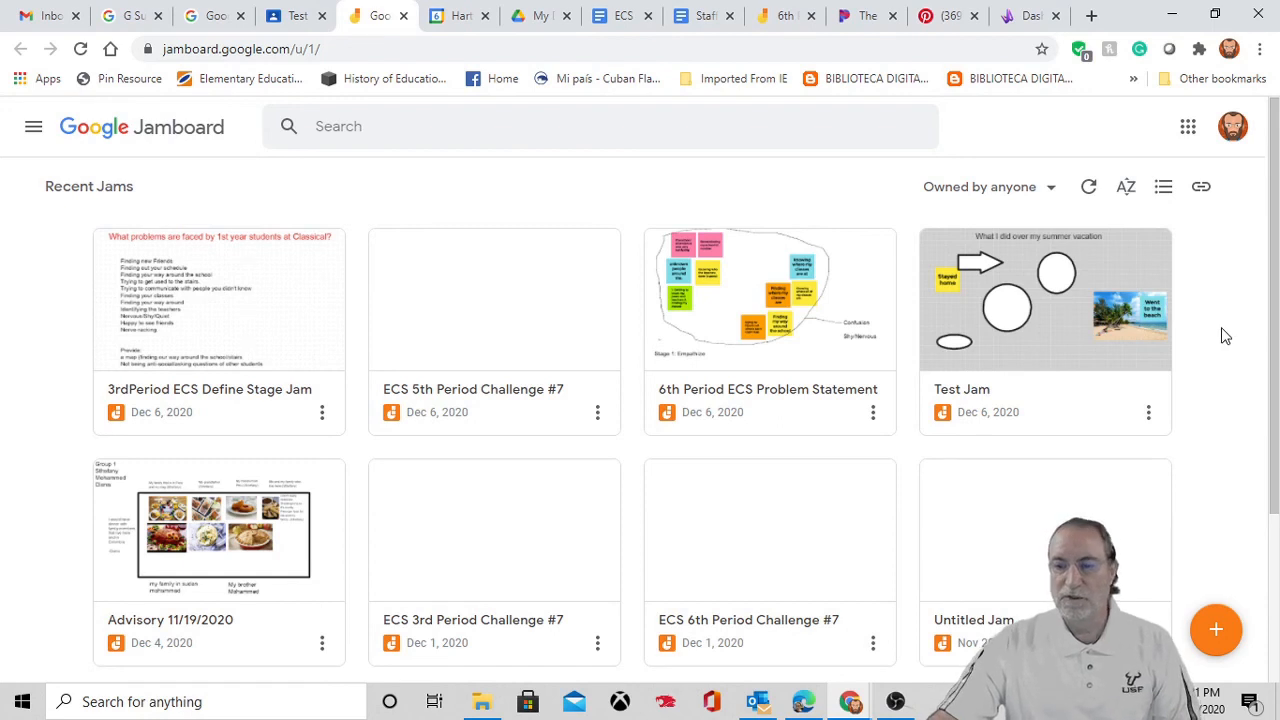
- Create a new jam and name it Test 12/6
click(1217, 636)
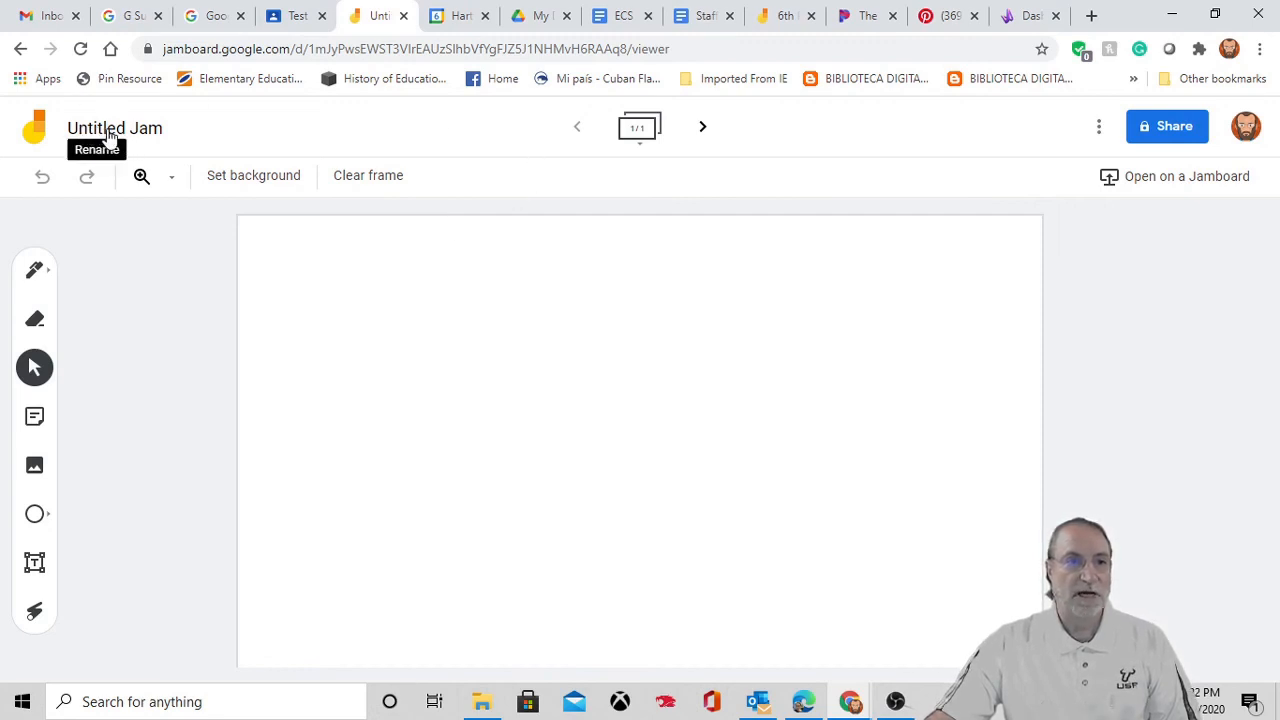
click(110, 135)
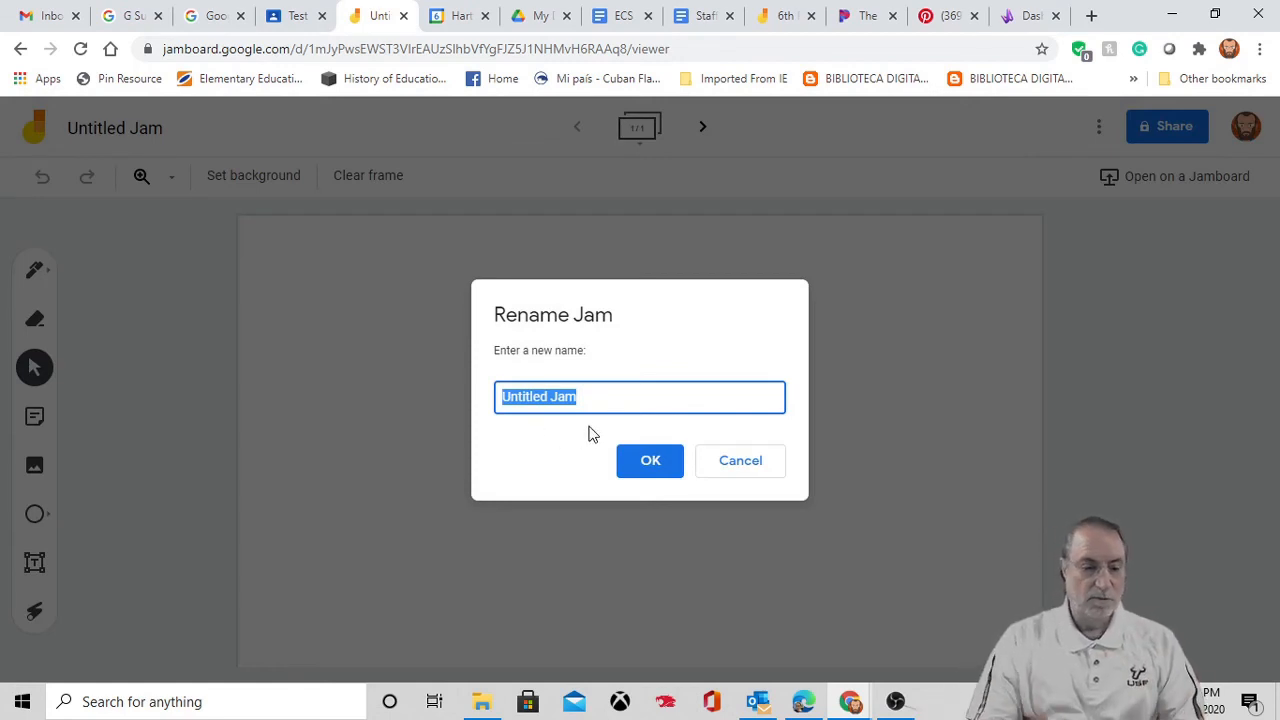
text(Test)
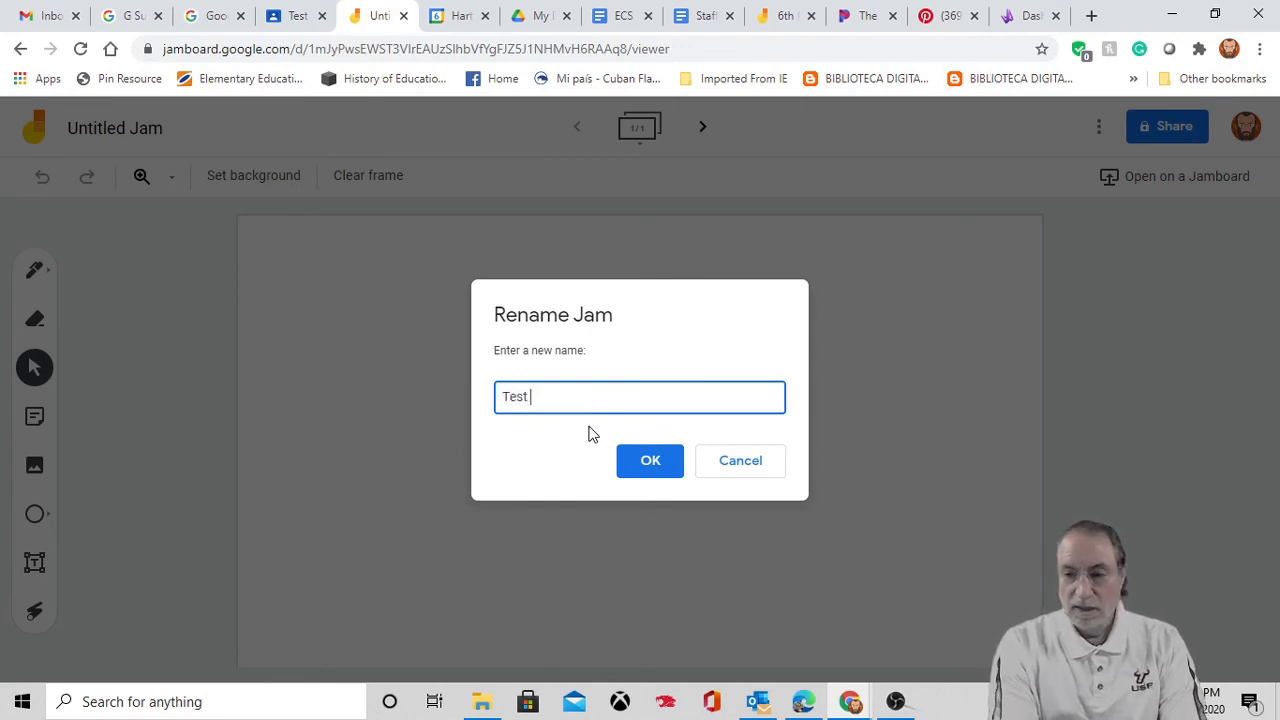
text( 12)
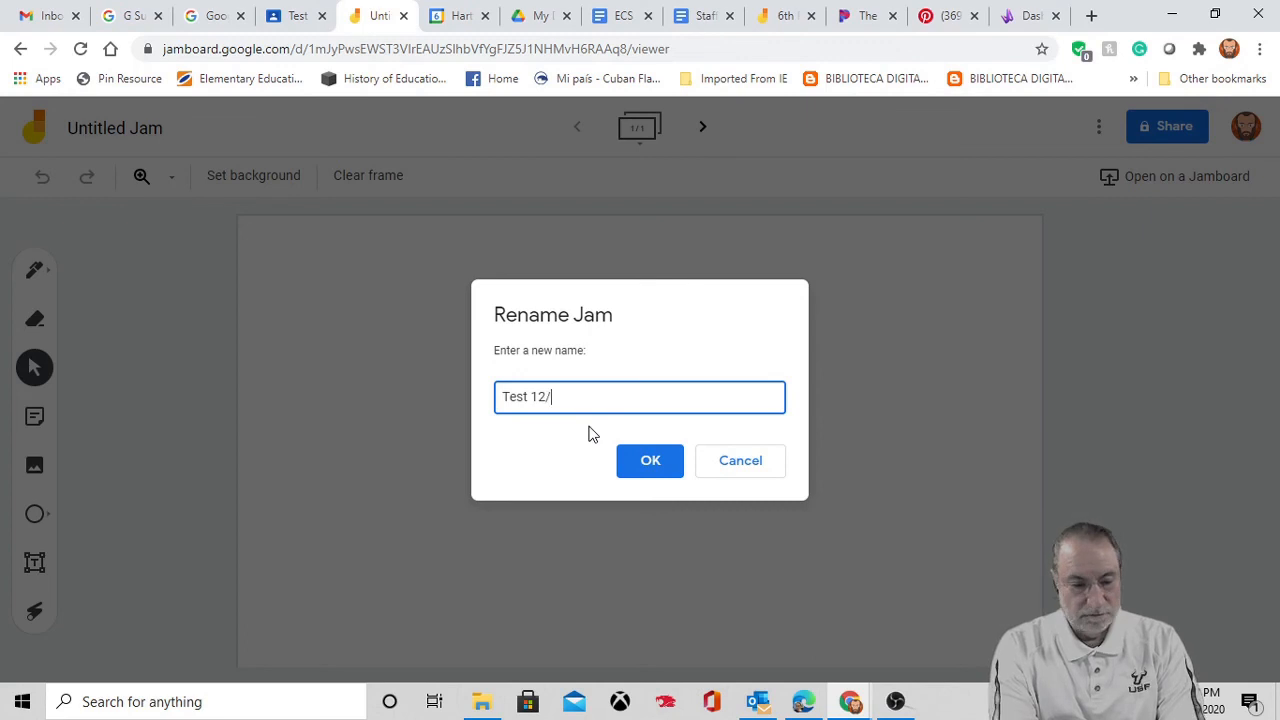
text(/6)
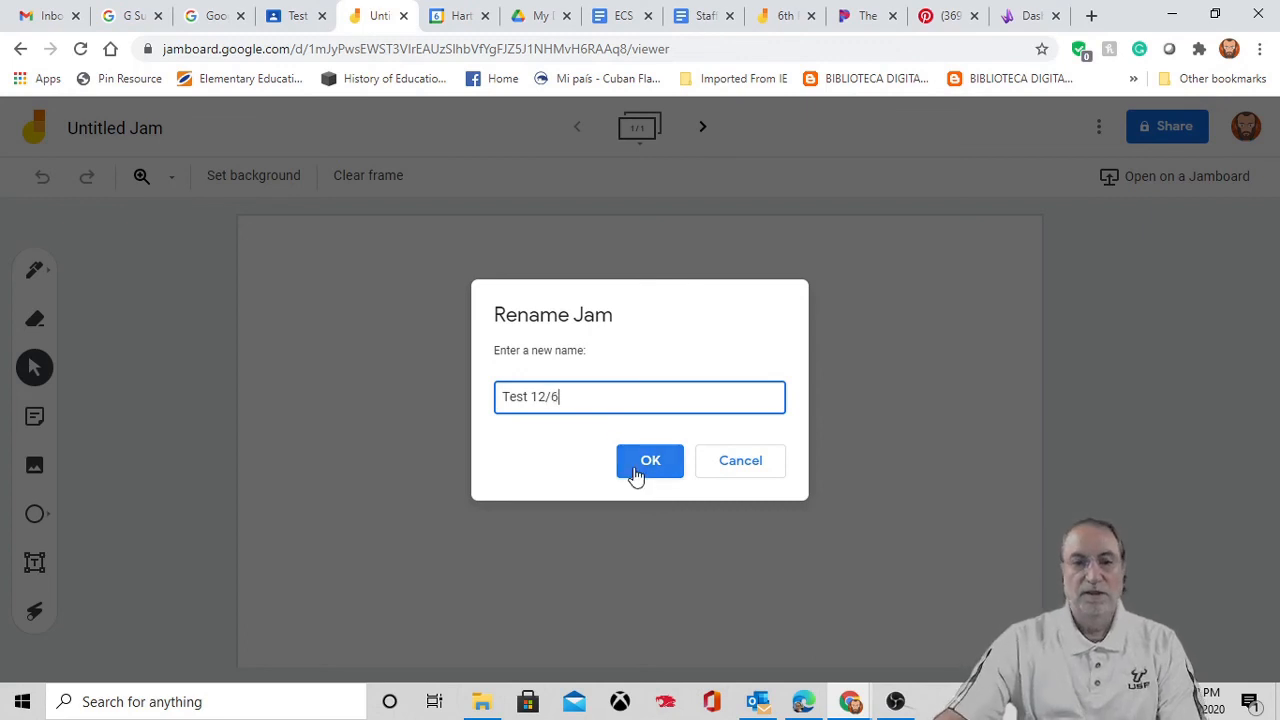
click(645, 465)
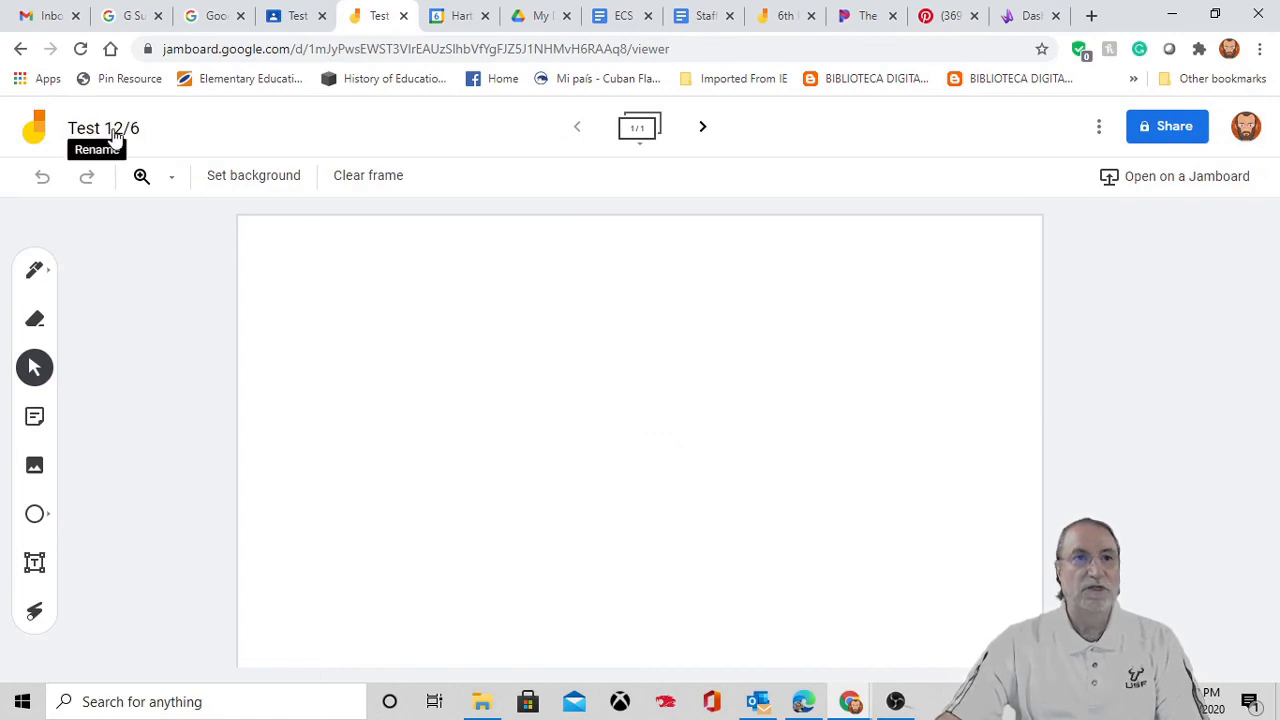
- Look for the Test 12/6 jam among the recent files in Google Drive and return to the jam
click(540, 18)
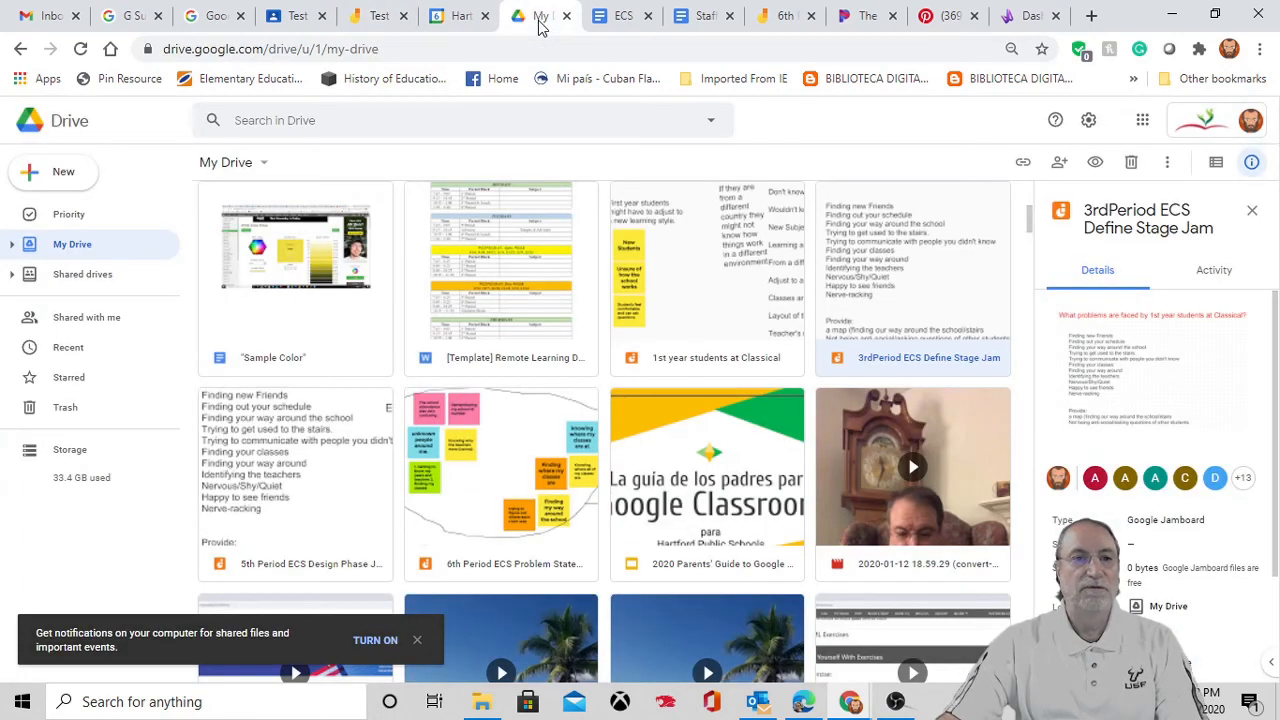
scroll(488, 229, up, 4)
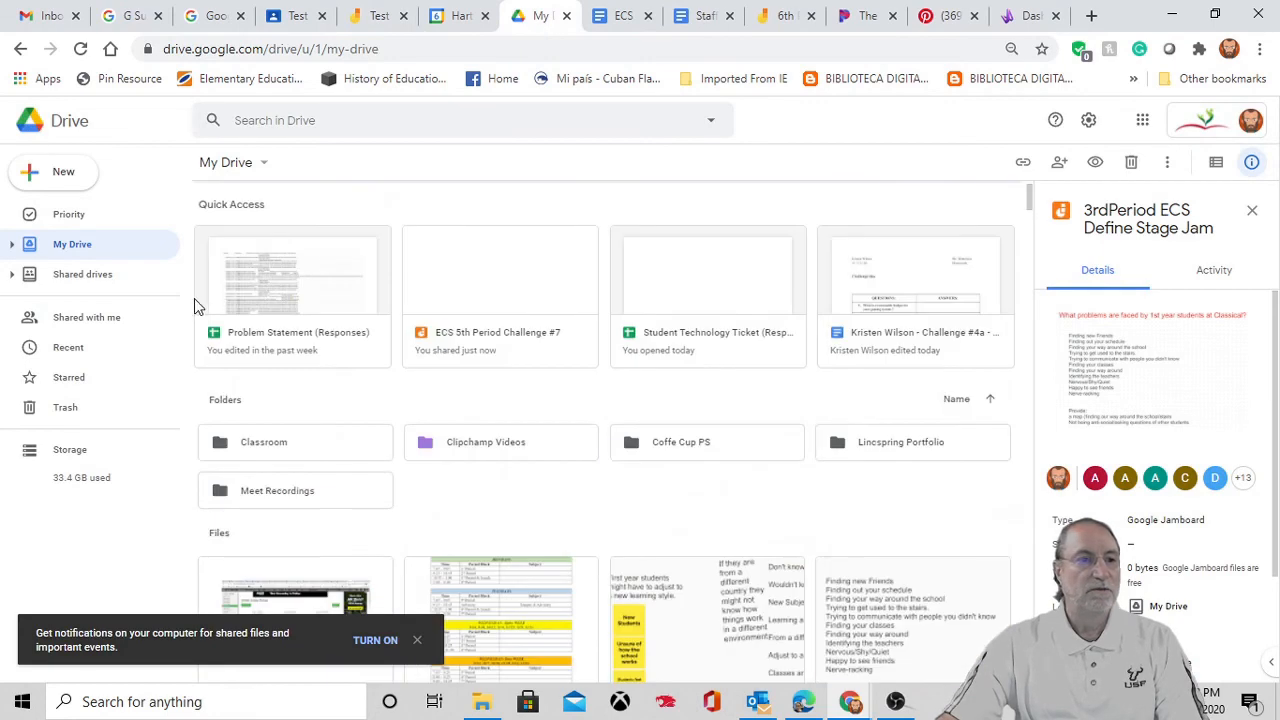
click(60, 352)
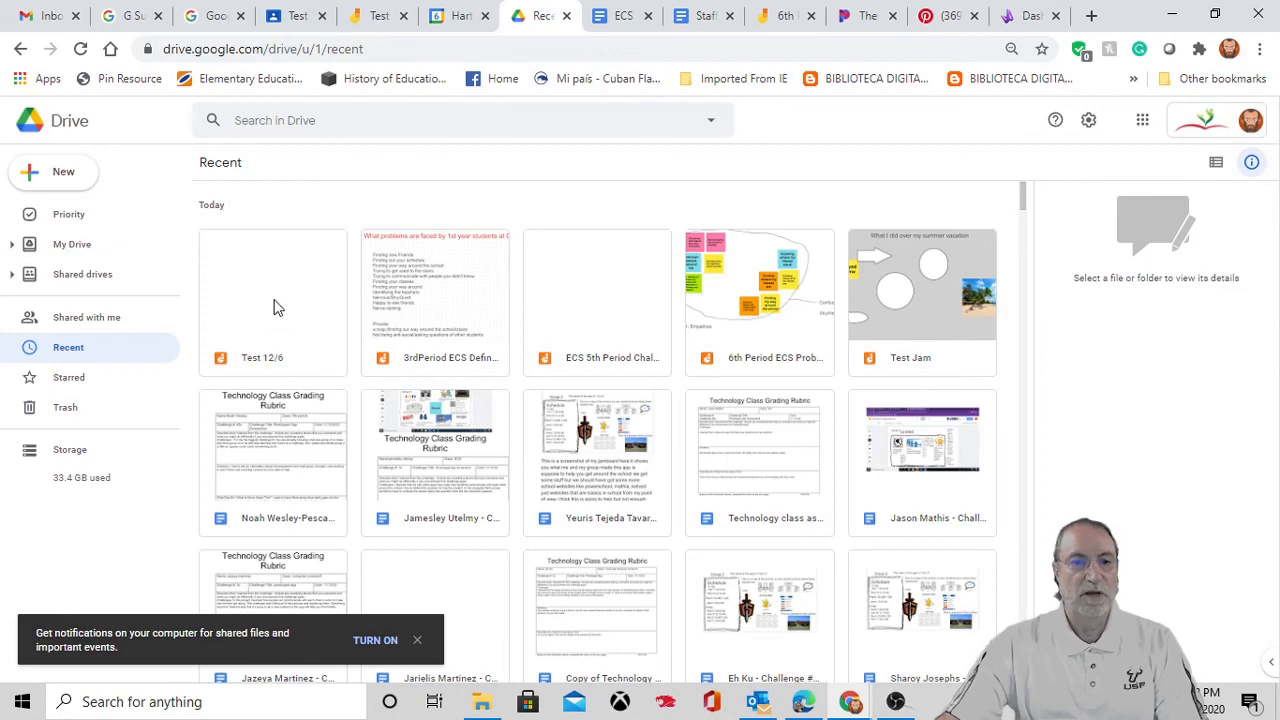
click(376, 16)
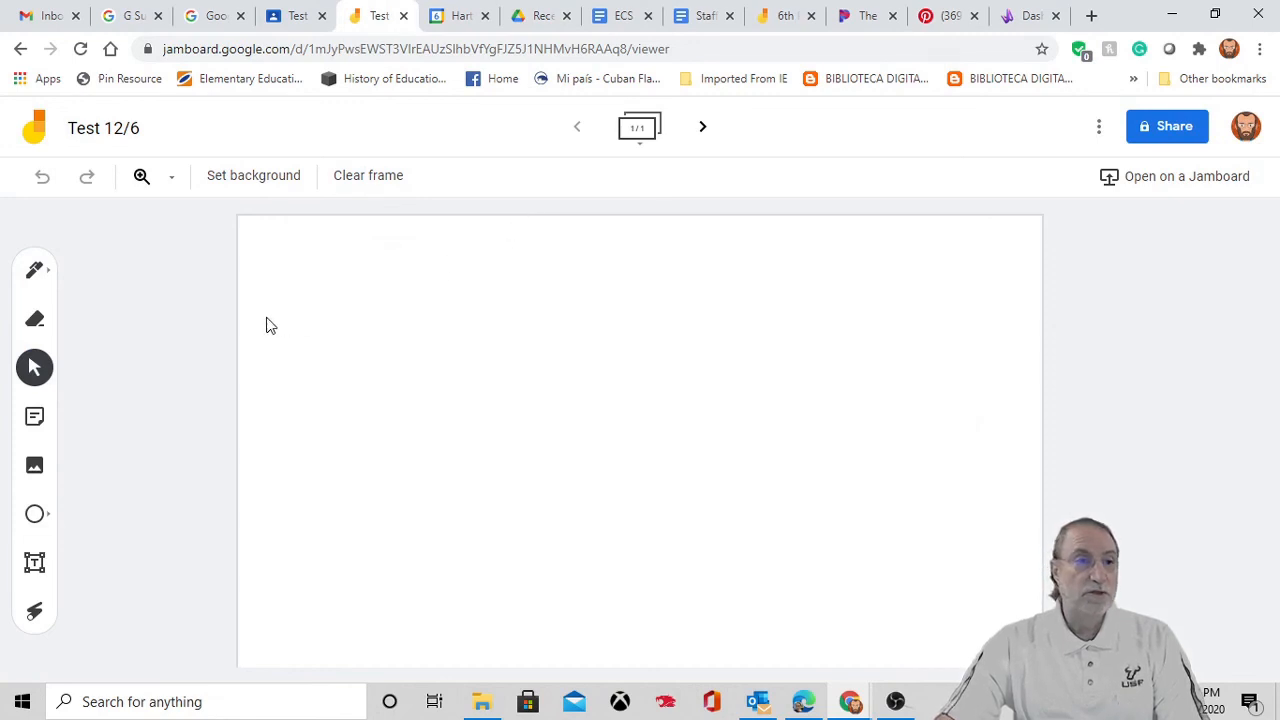
- View the empty frame at 200% and 25% zoom, and return it to the Fit size
click(42, 179)
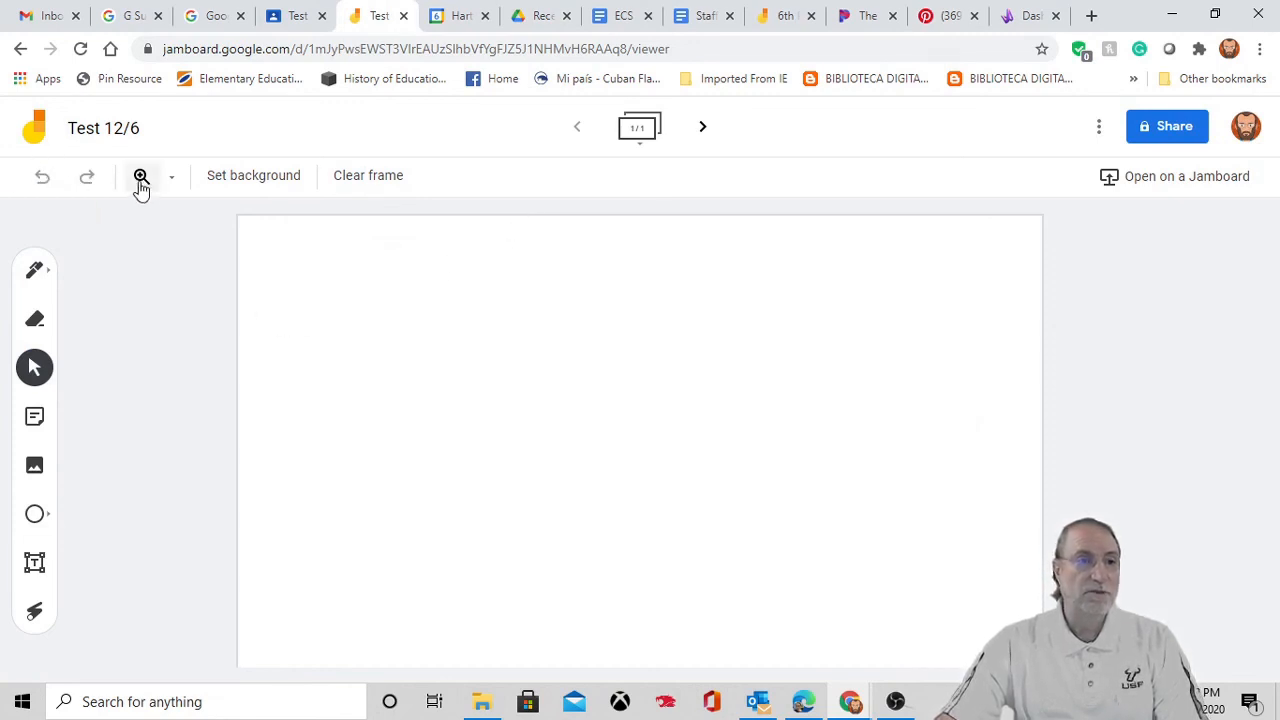
click(171, 181)
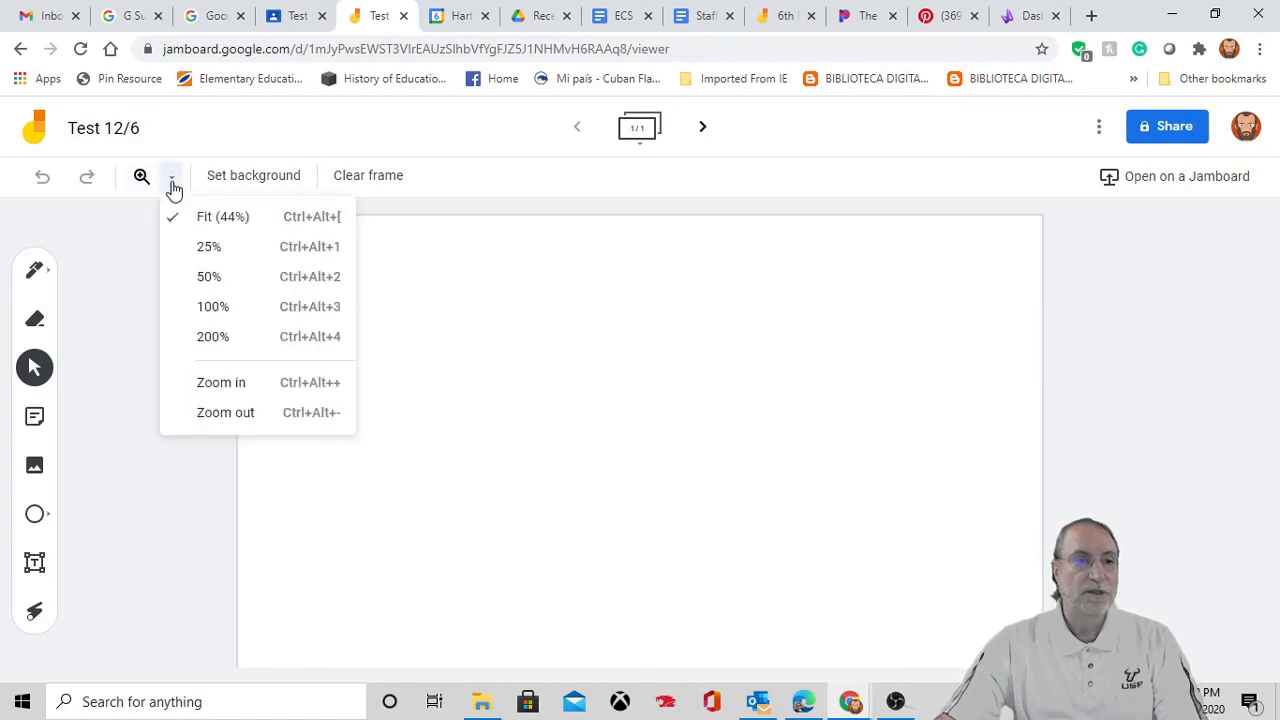
click(213, 337)
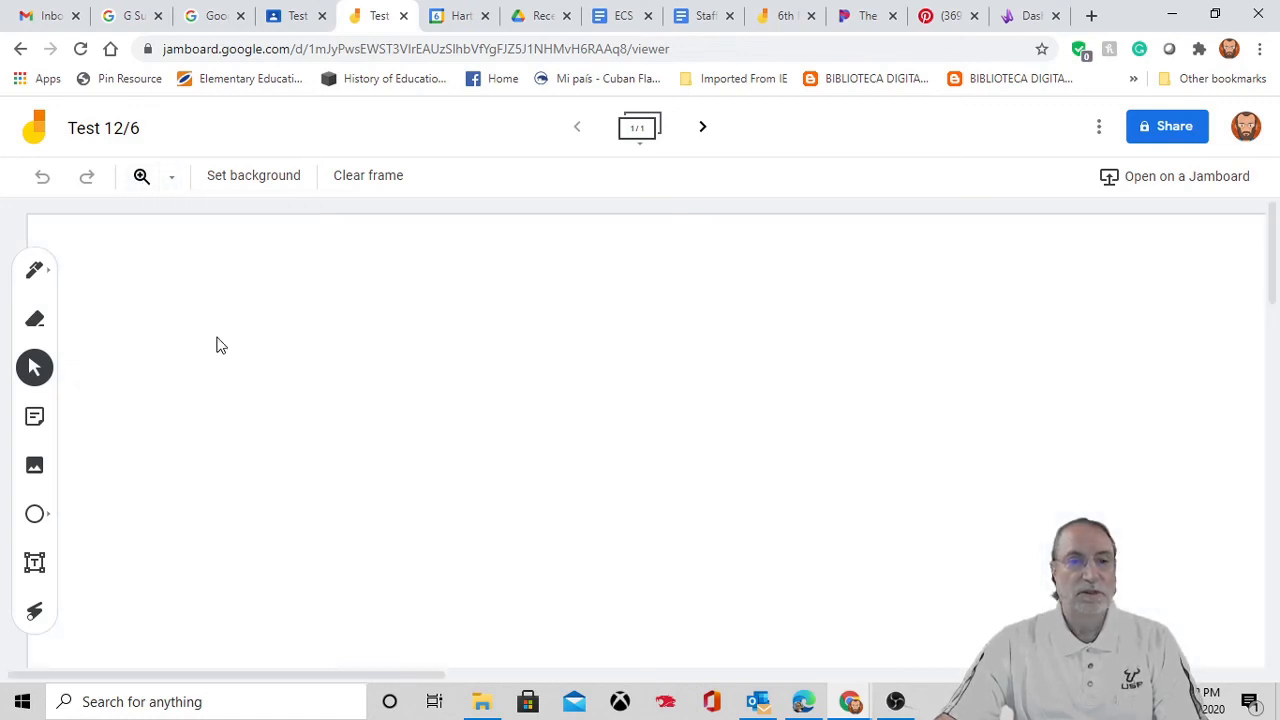
click(172, 190)
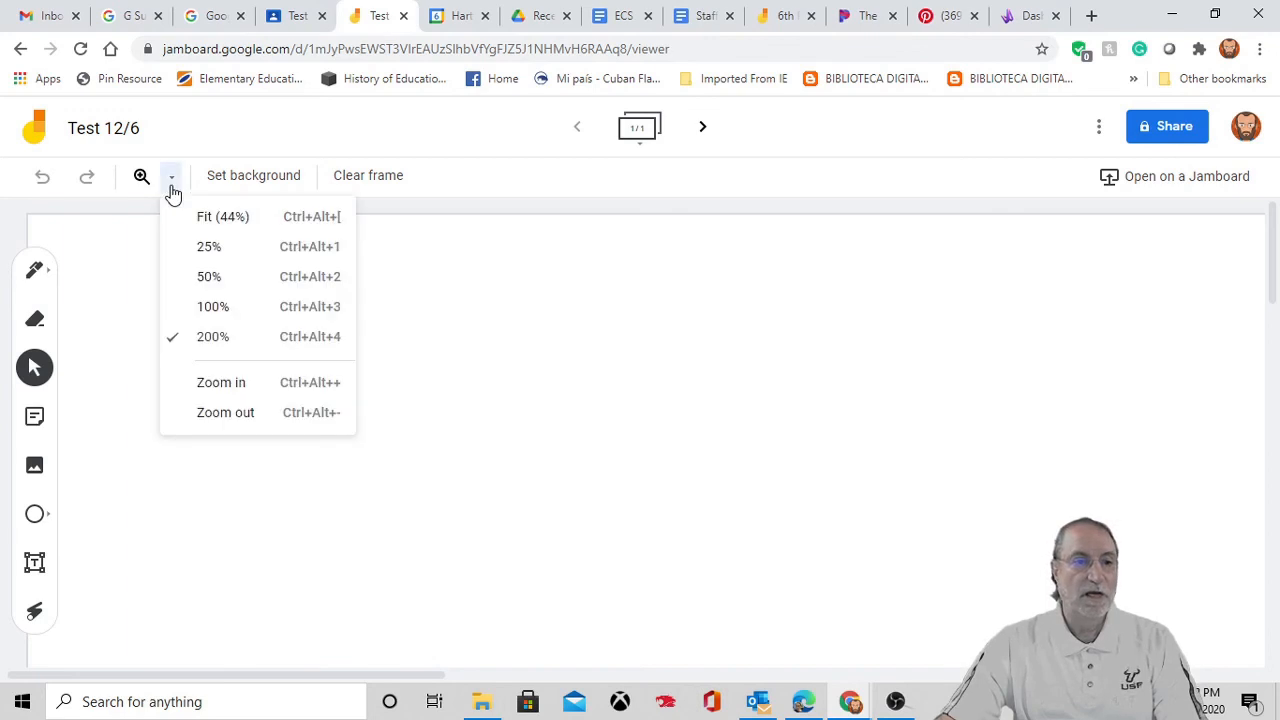
click(205, 246)
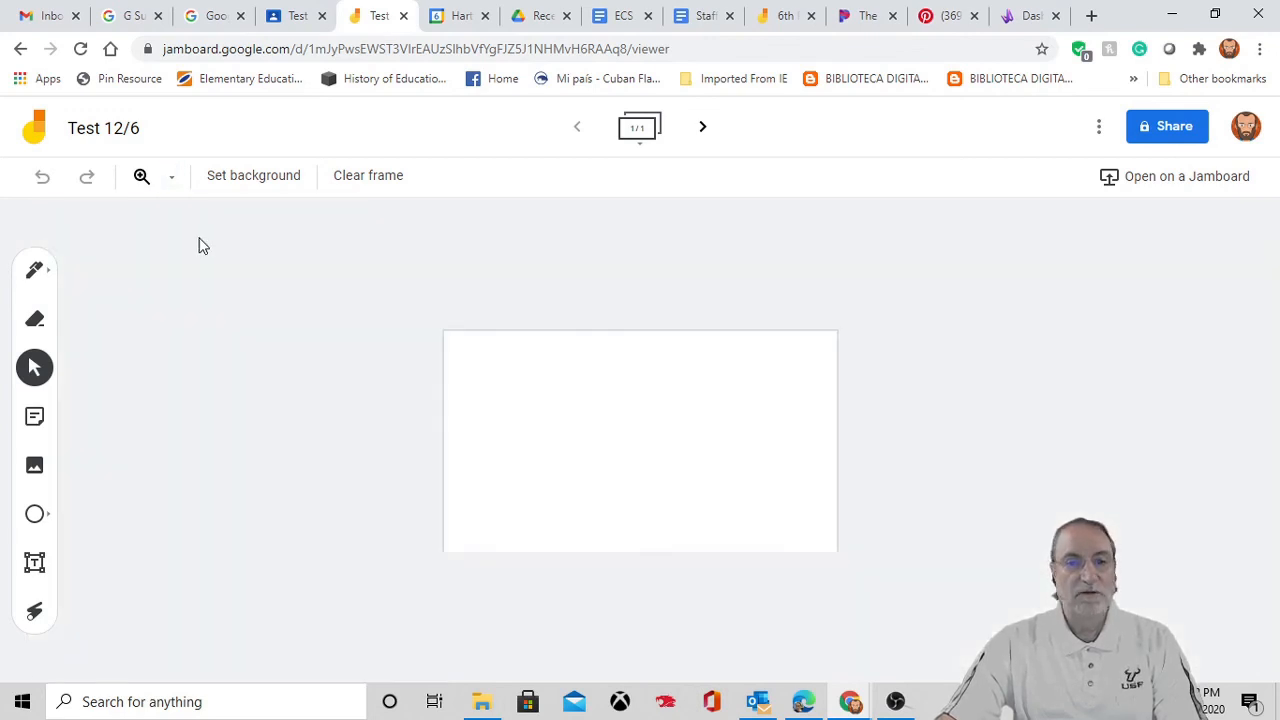
click(174, 179)
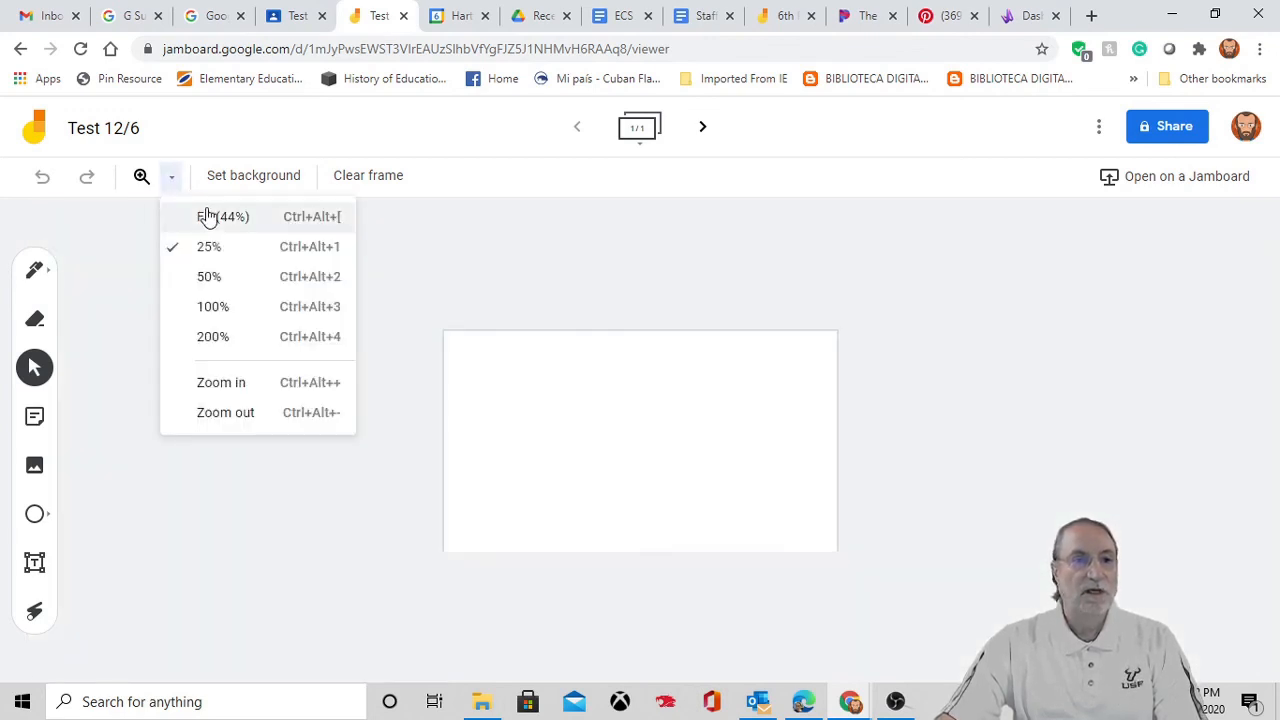
click(203, 215)
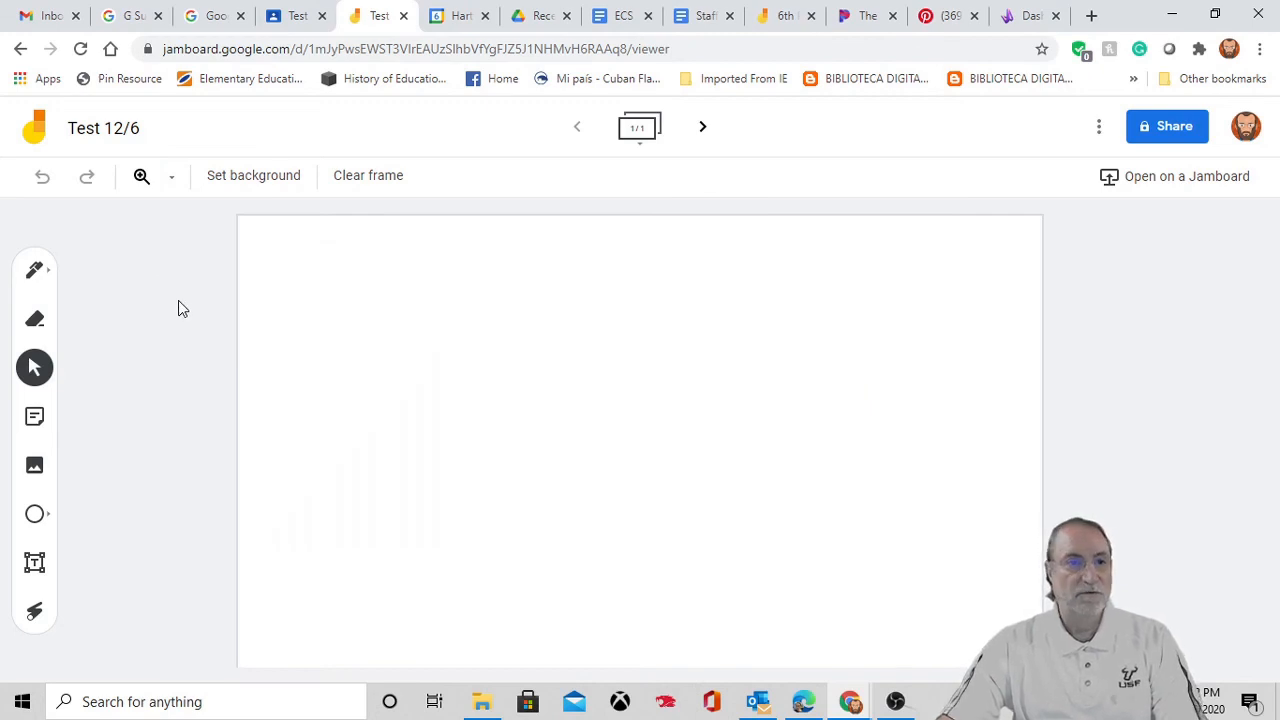
- Try the dotted, lined, white grid and gray grid backgrounds on the frame one after another
click(258, 180)
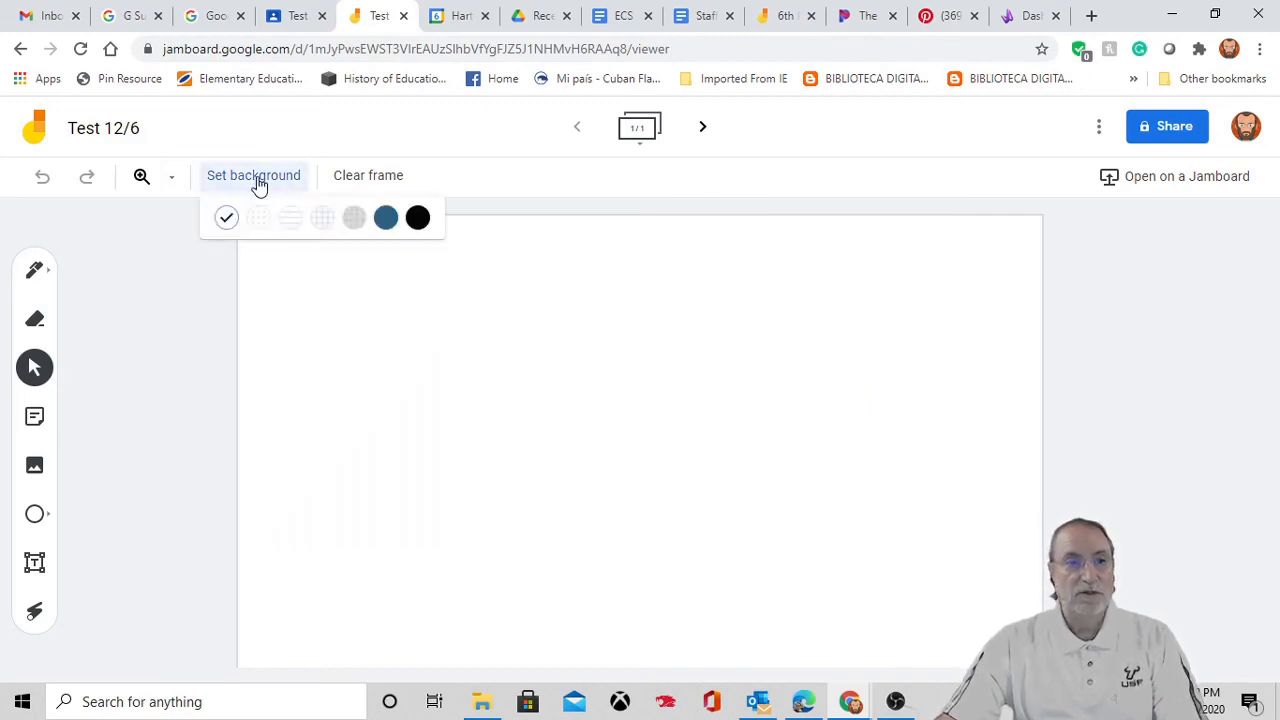
click(258, 218)
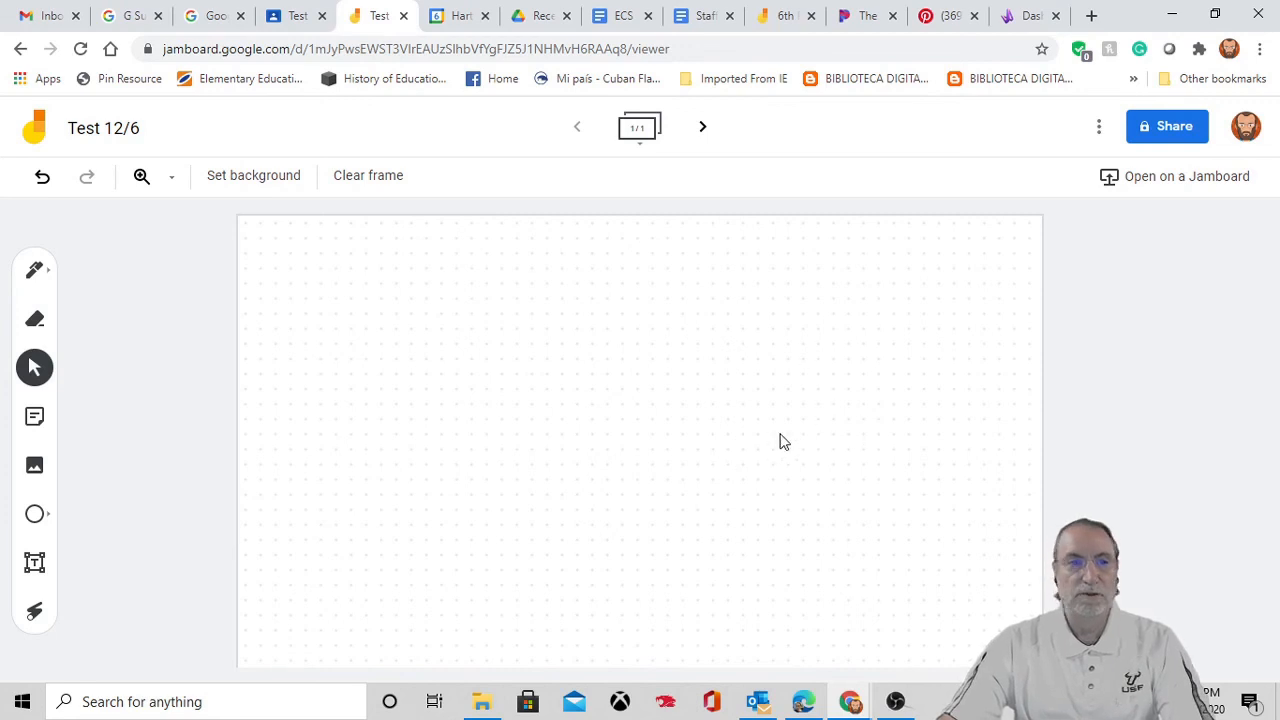
click(296, 188)
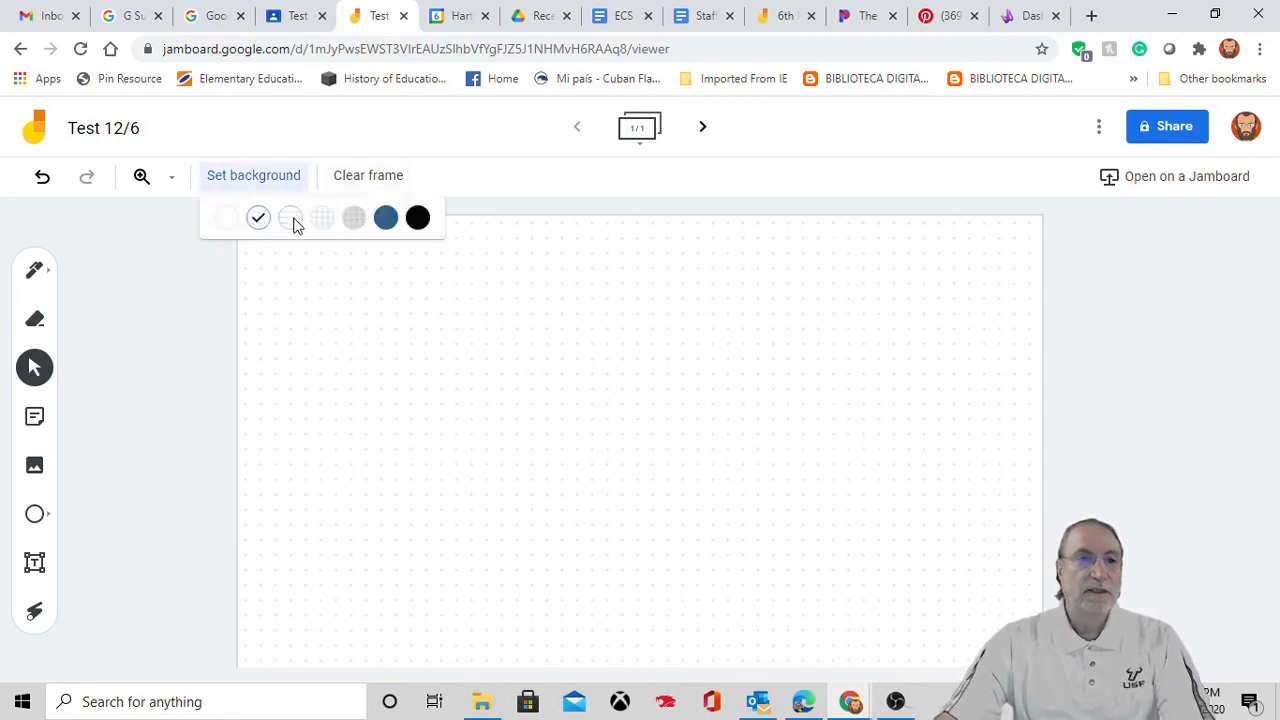
click(293, 224)
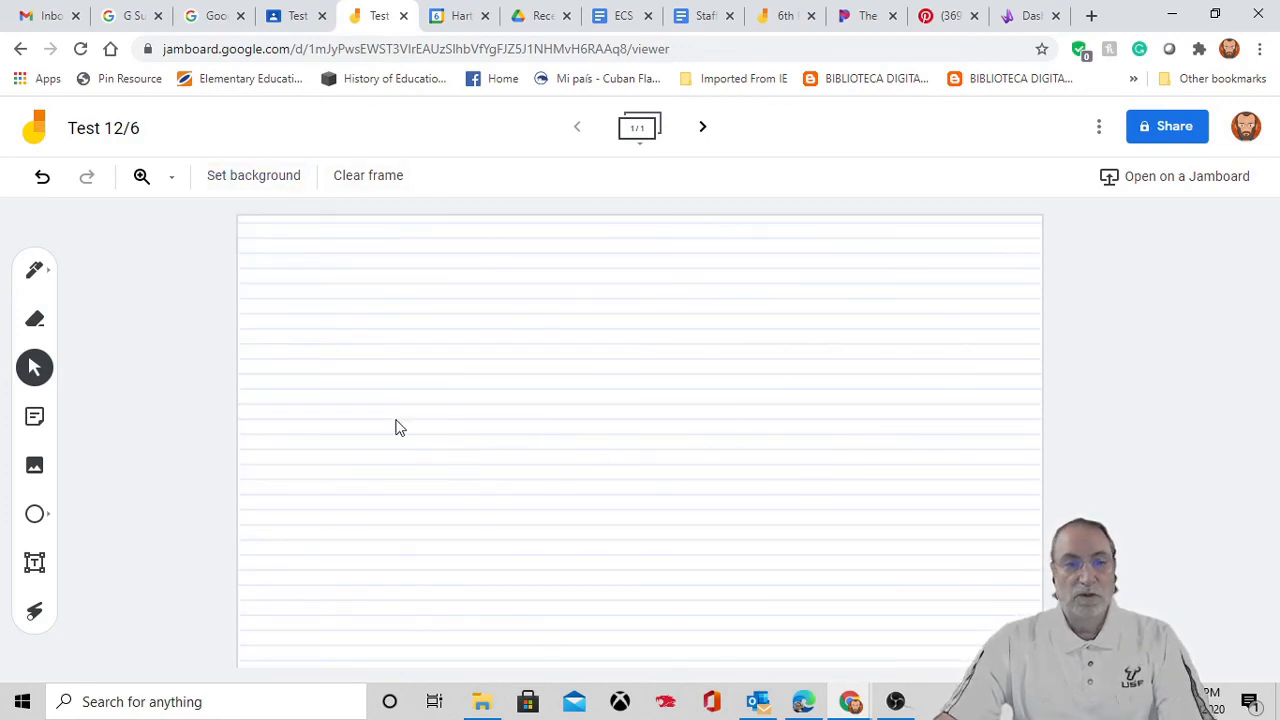
click(276, 181)
click(323, 221)
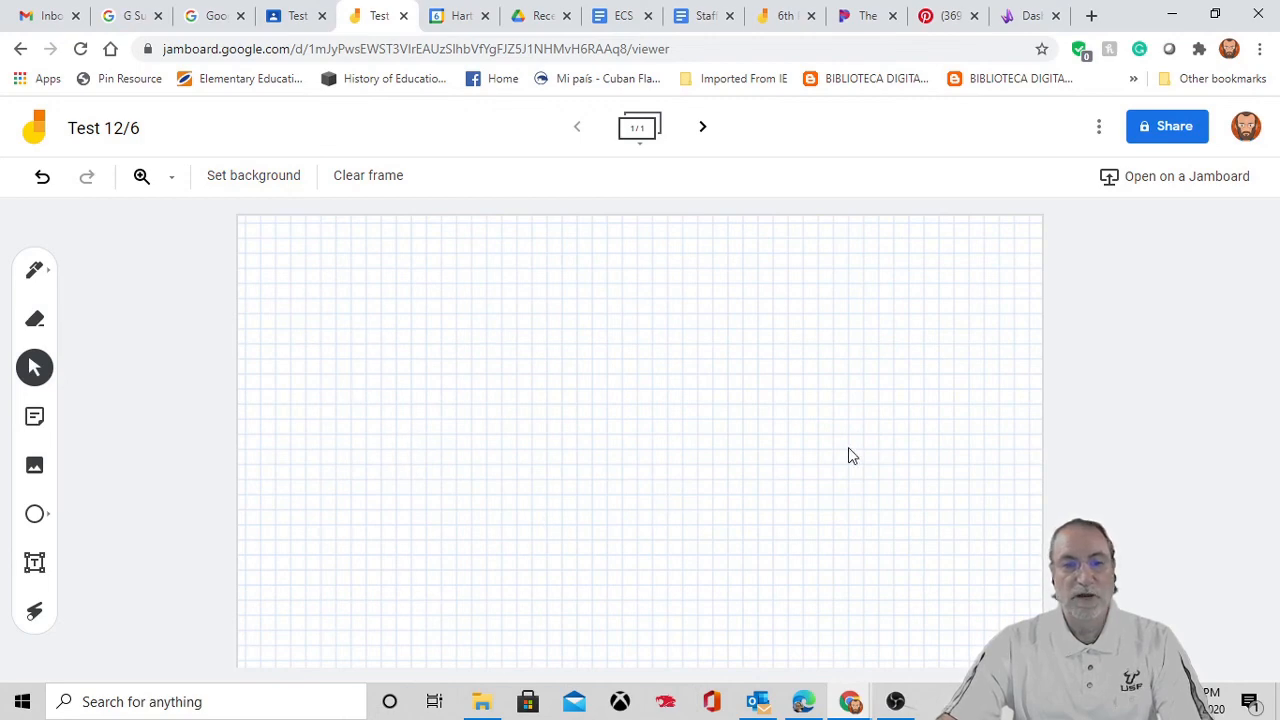
click(266, 182)
click(352, 218)
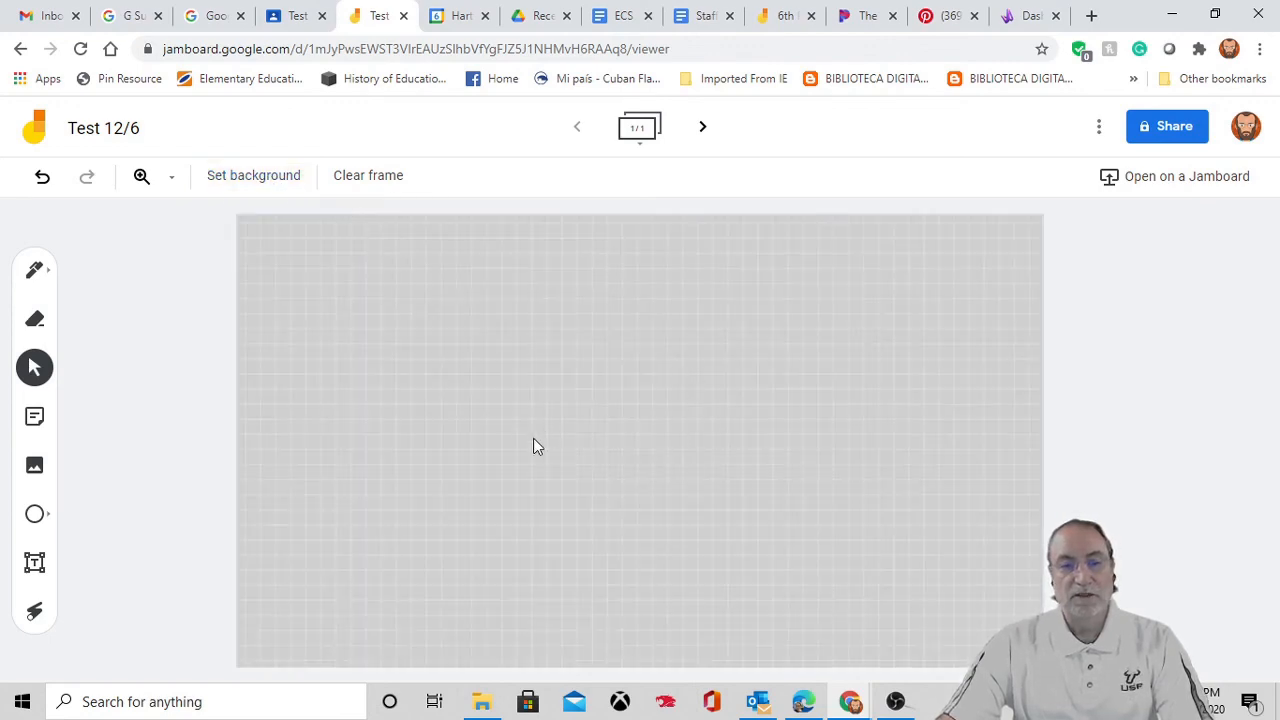
- Set the frame's background to solid blue
click(301, 188)
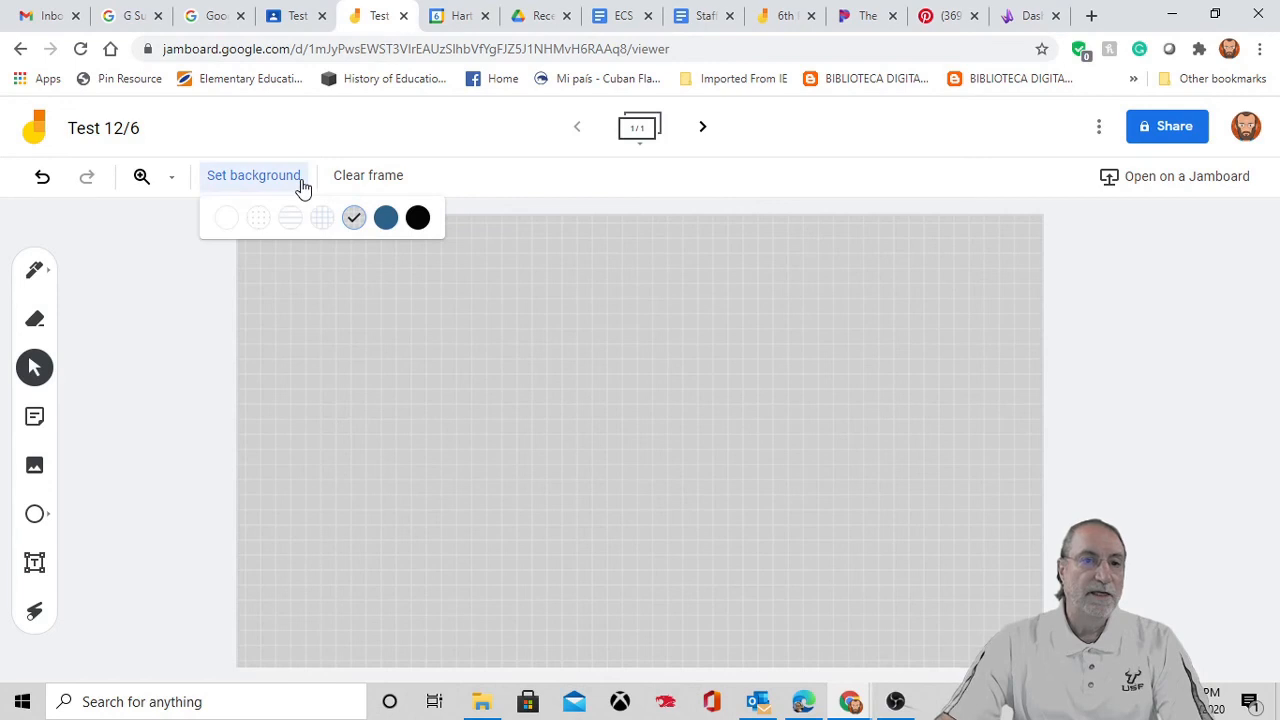
click(385, 218)
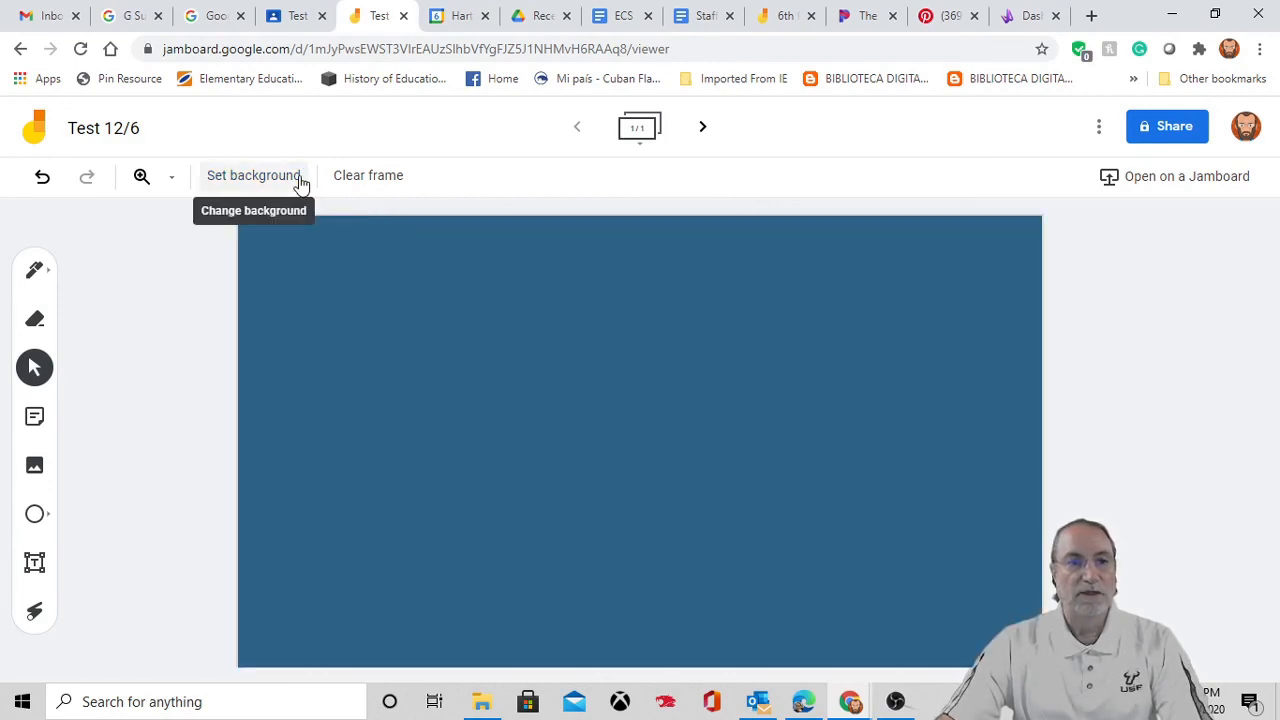
- Try a solid black background on the frame and replace it with the dotted background
click(303, 183)
click(416, 216)
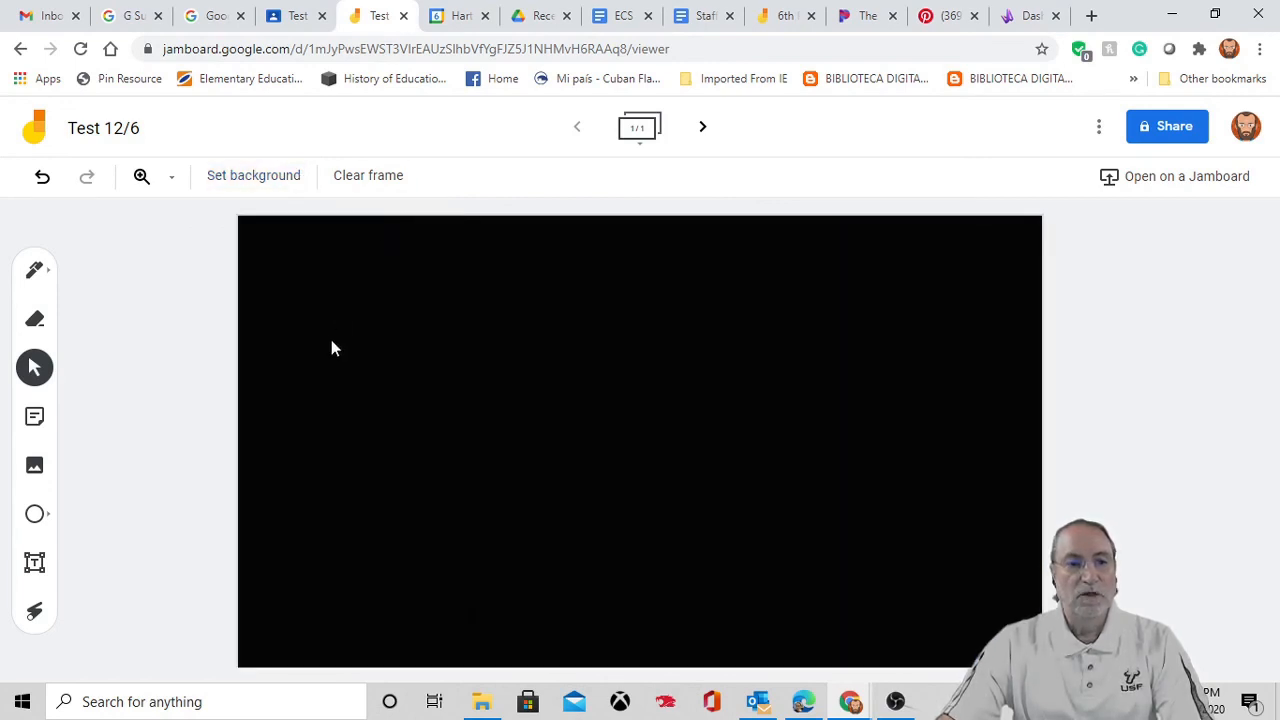
click(234, 182)
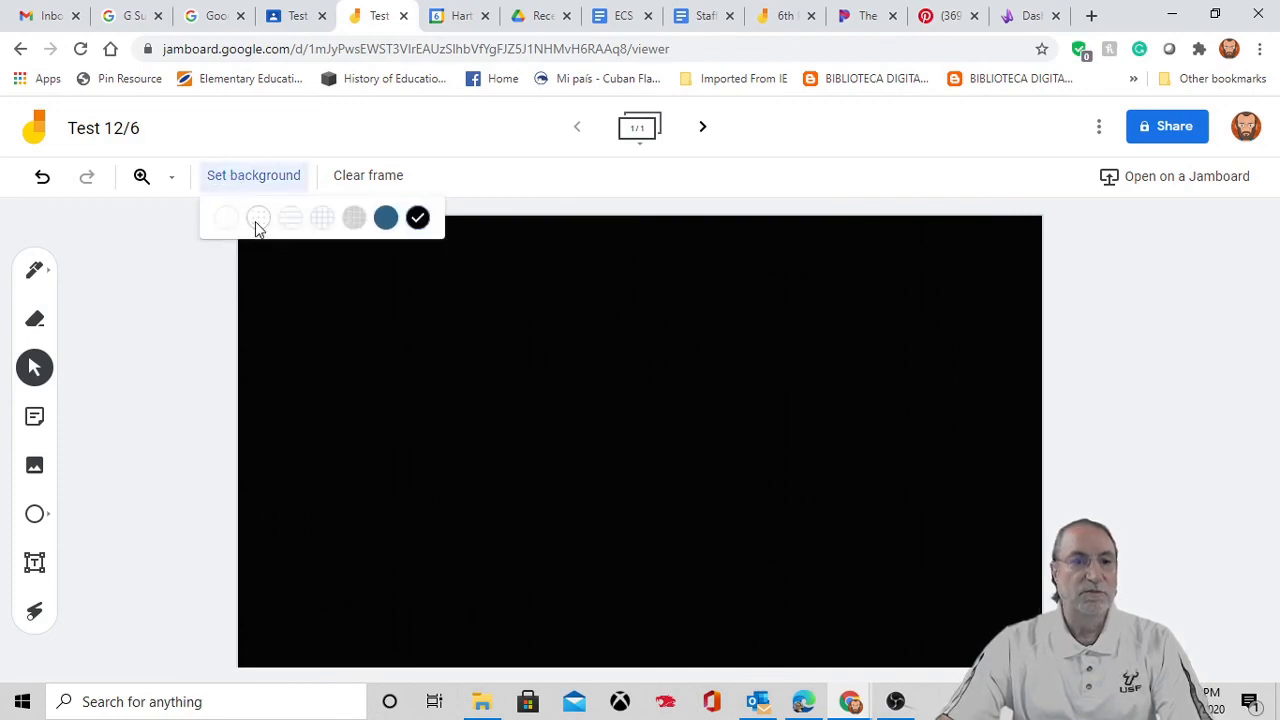
click(256, 220)
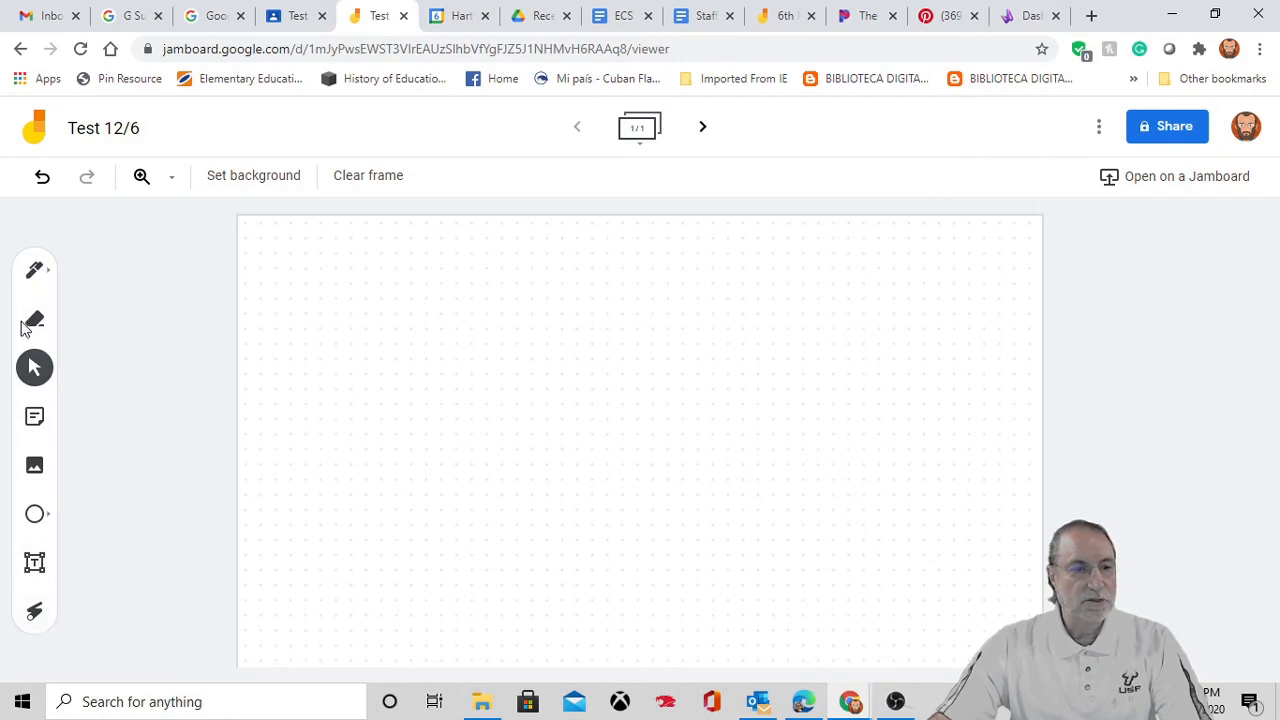
- Choose the highlighter pen and try its blue, green and red colors before settling on yellow
click(49, 278)
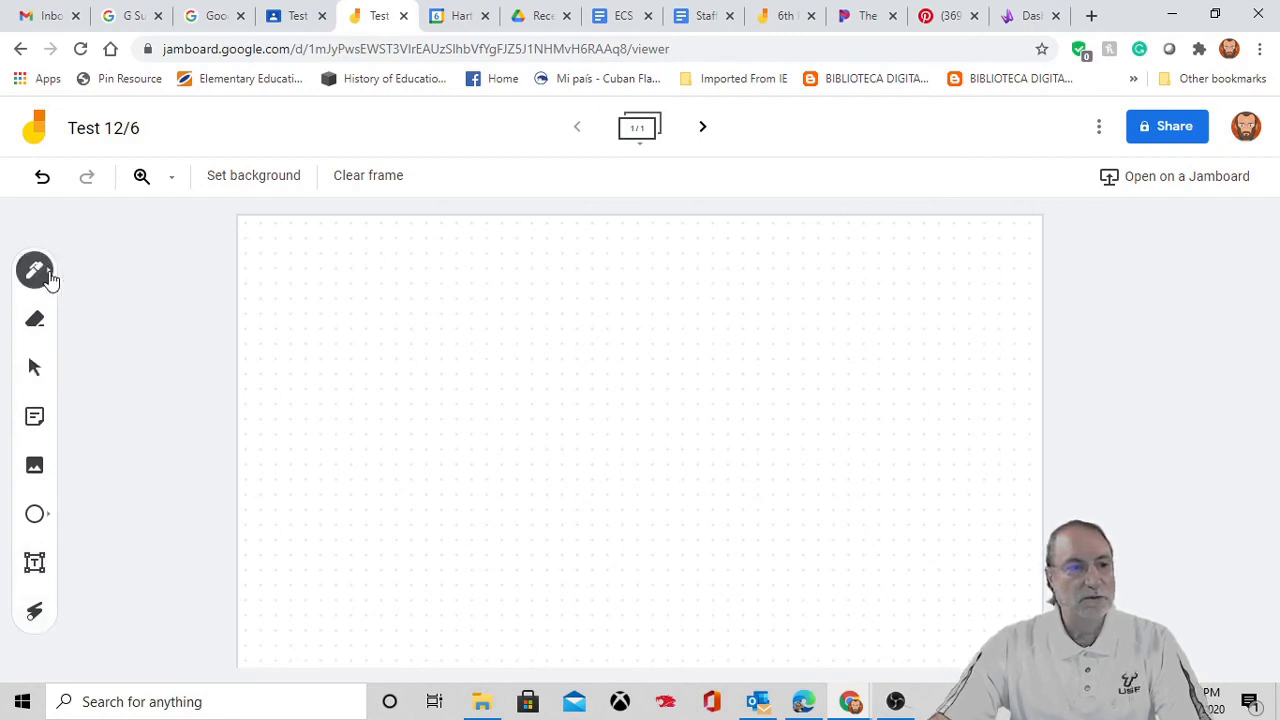
click(50, 277)
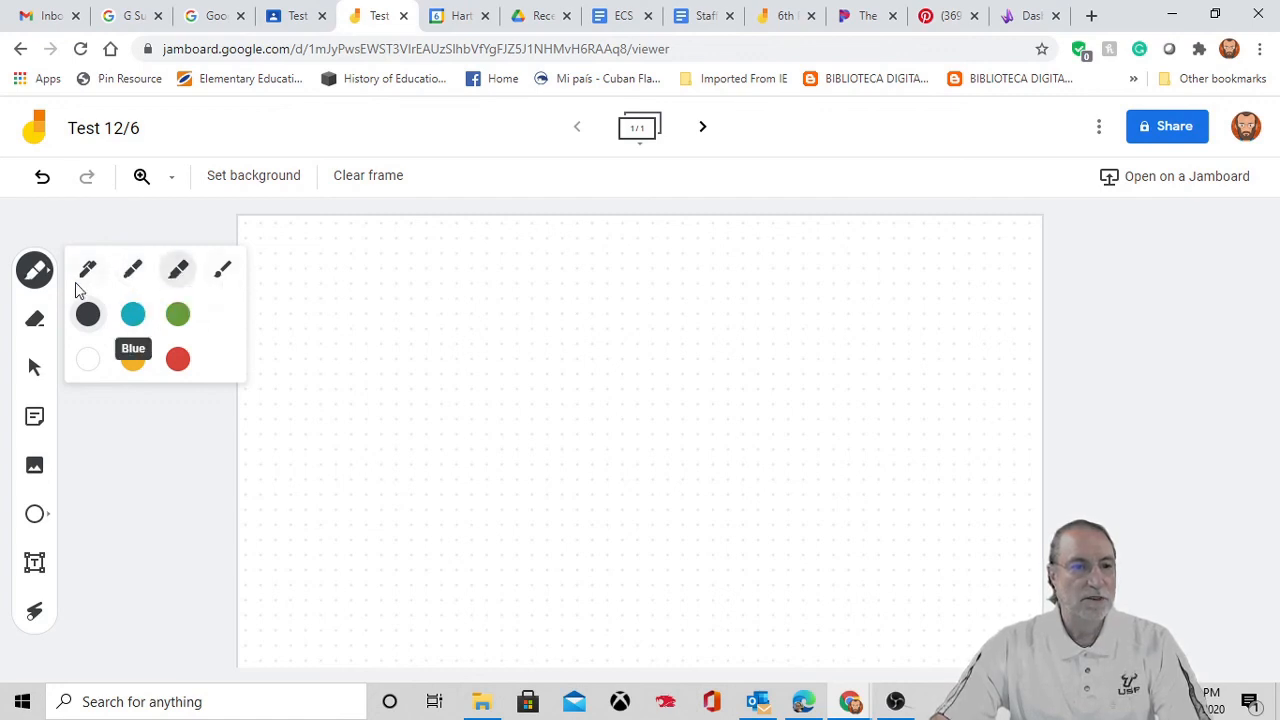
click(132, 315)
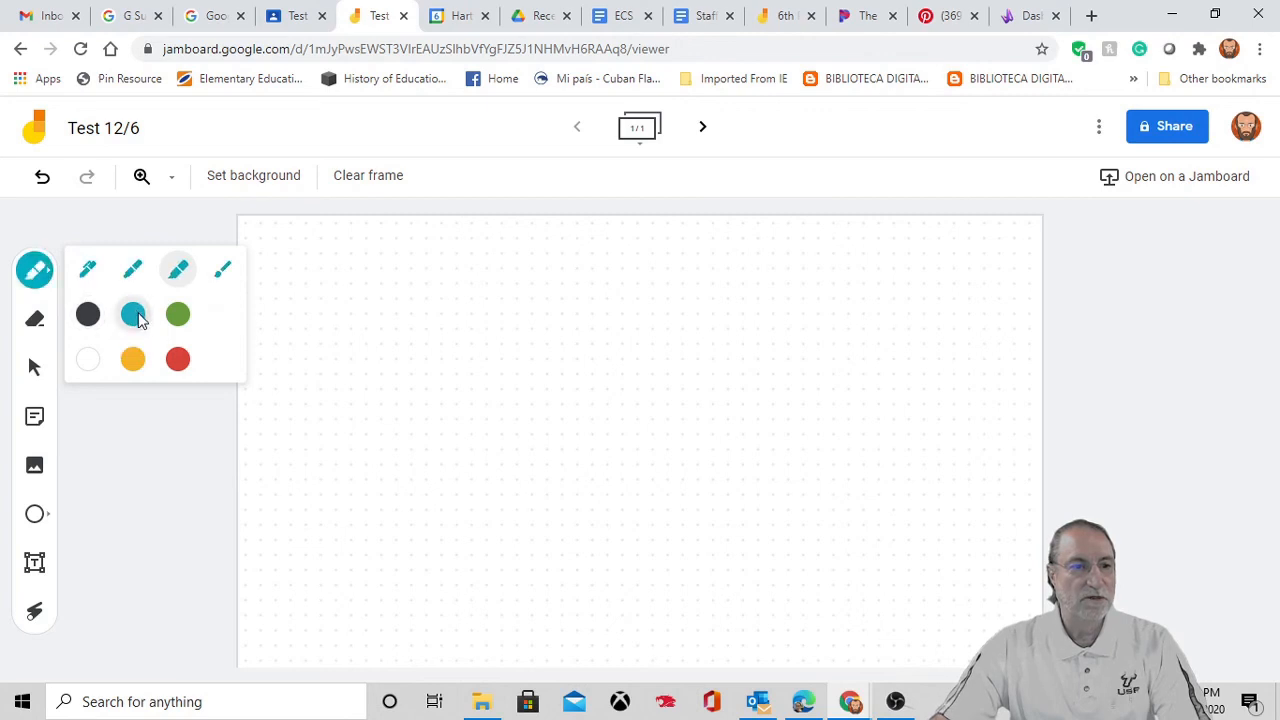
click(179, 317)
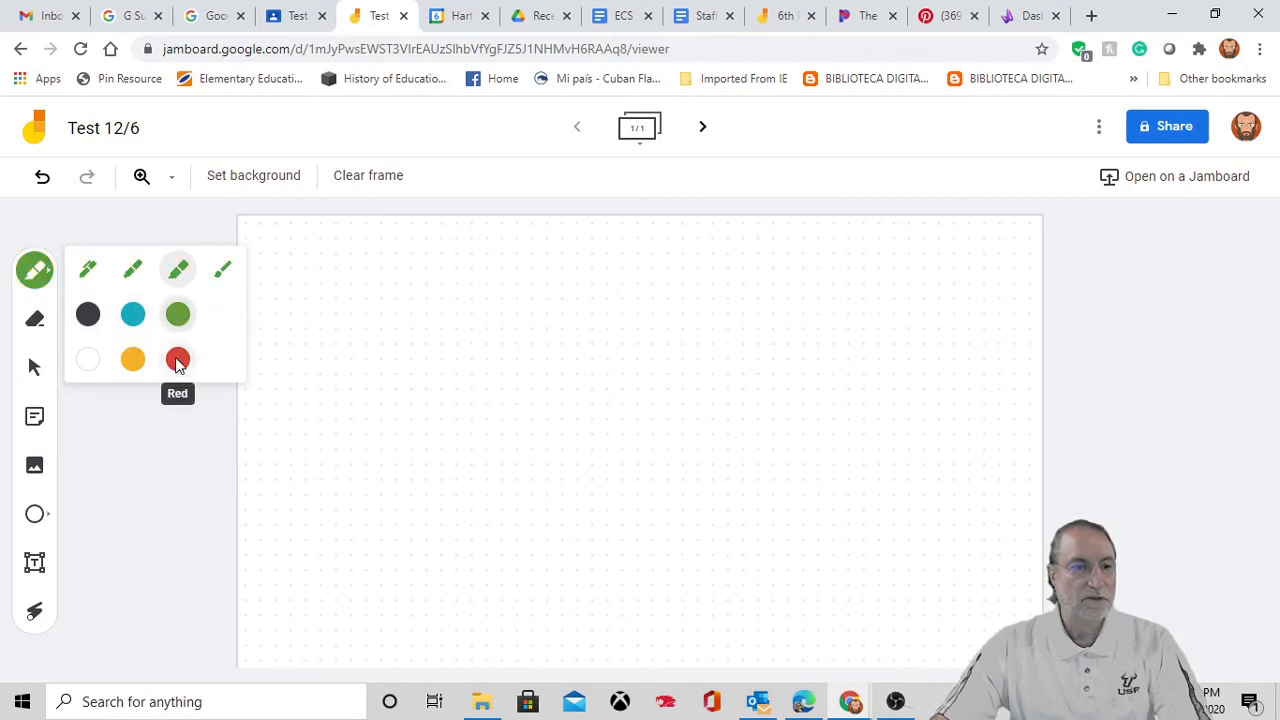
click(177, 359)
click(134, 360)
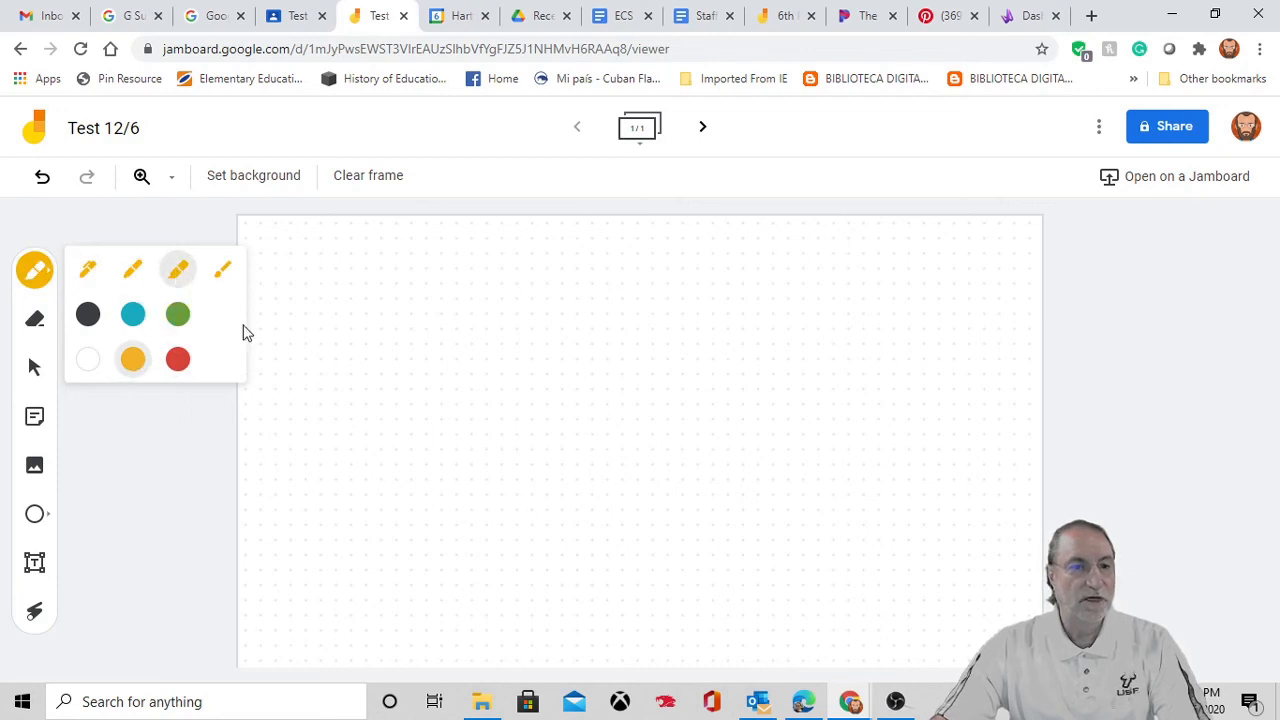
- Draw a short horizontal yellow highlighter line on the frame and clear the whole frame
click(461, 360)
drag(458, 361, 544, 361)
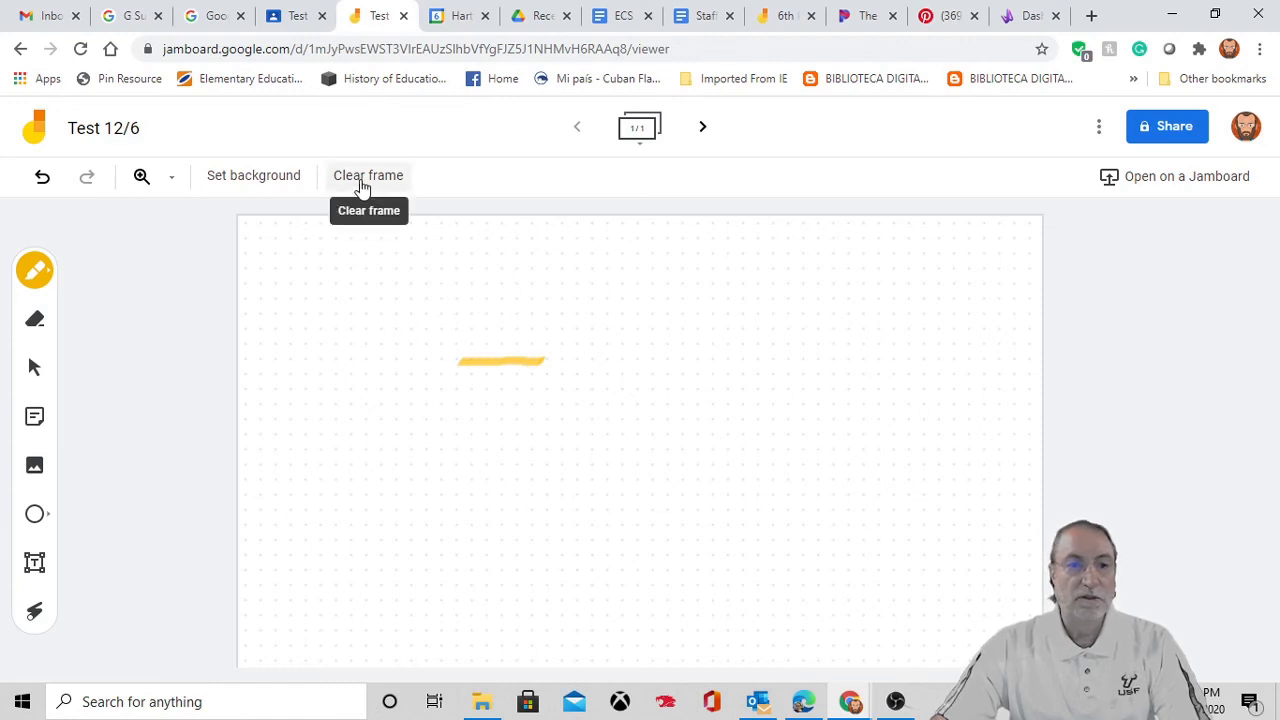
click(362, 186)
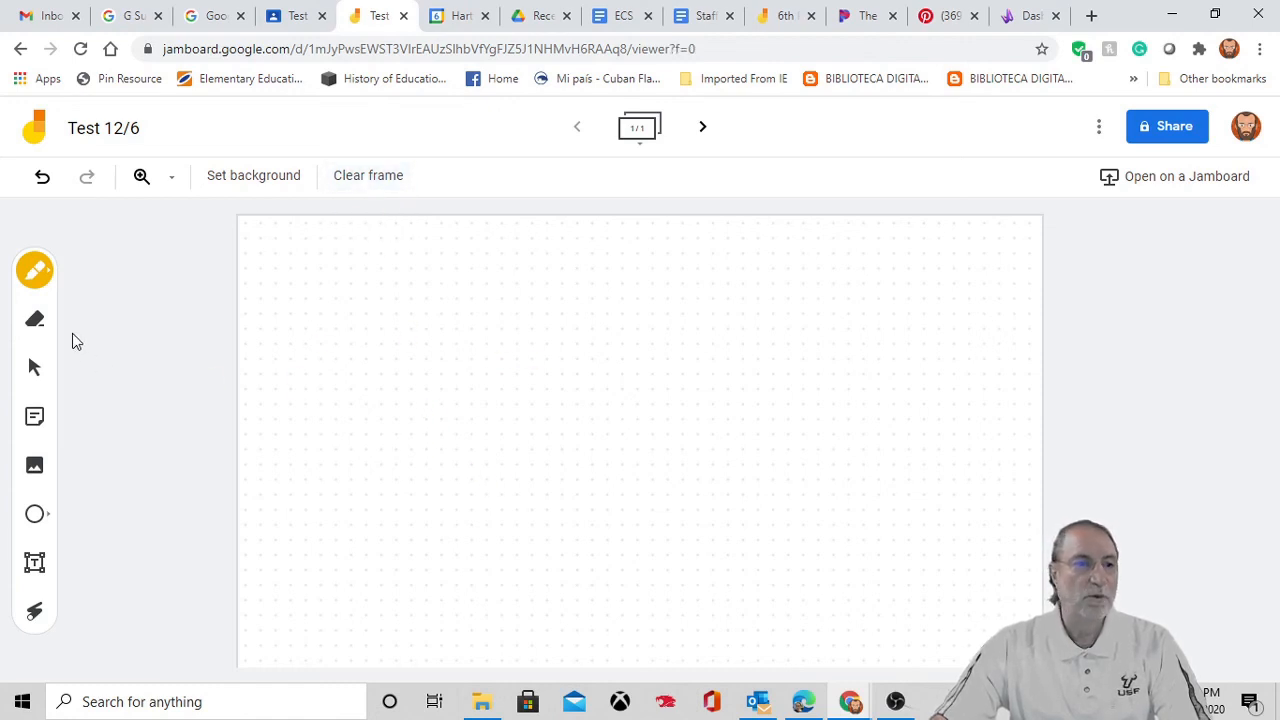
- Draw a bent black line on the frame with the thin pen and remove it with the eraser
click(35, 271)
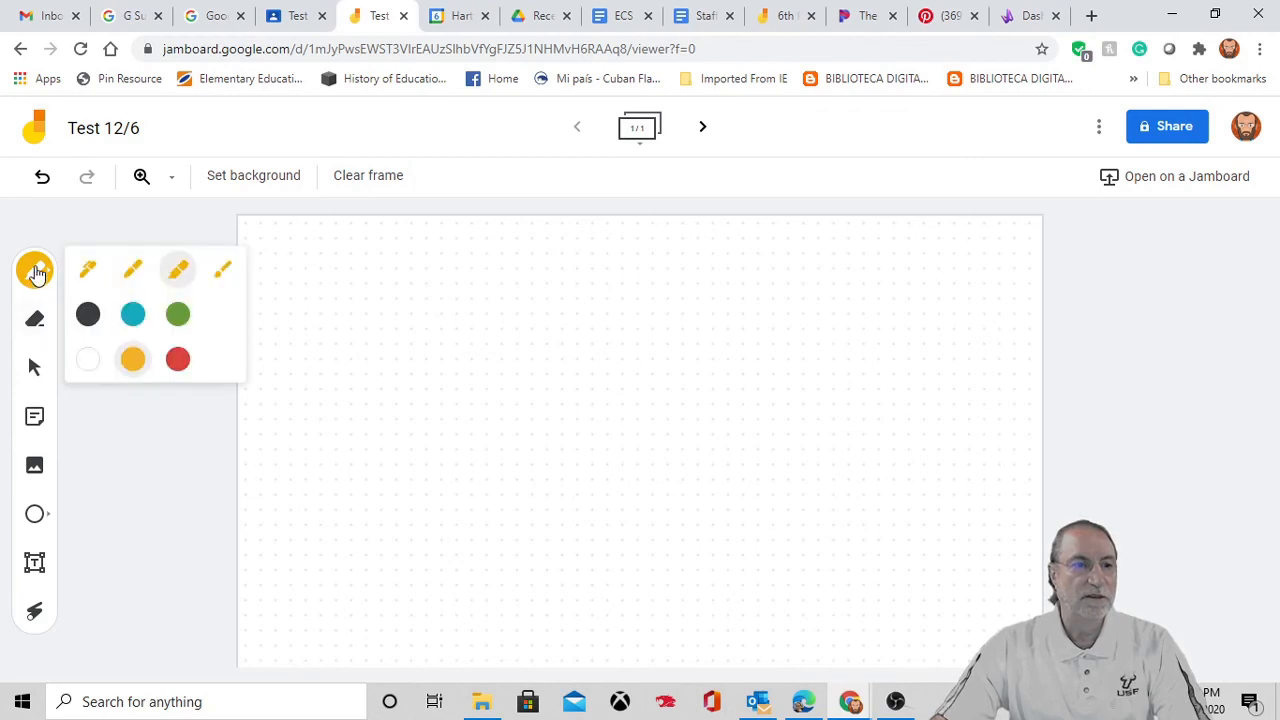
click(88, 315)
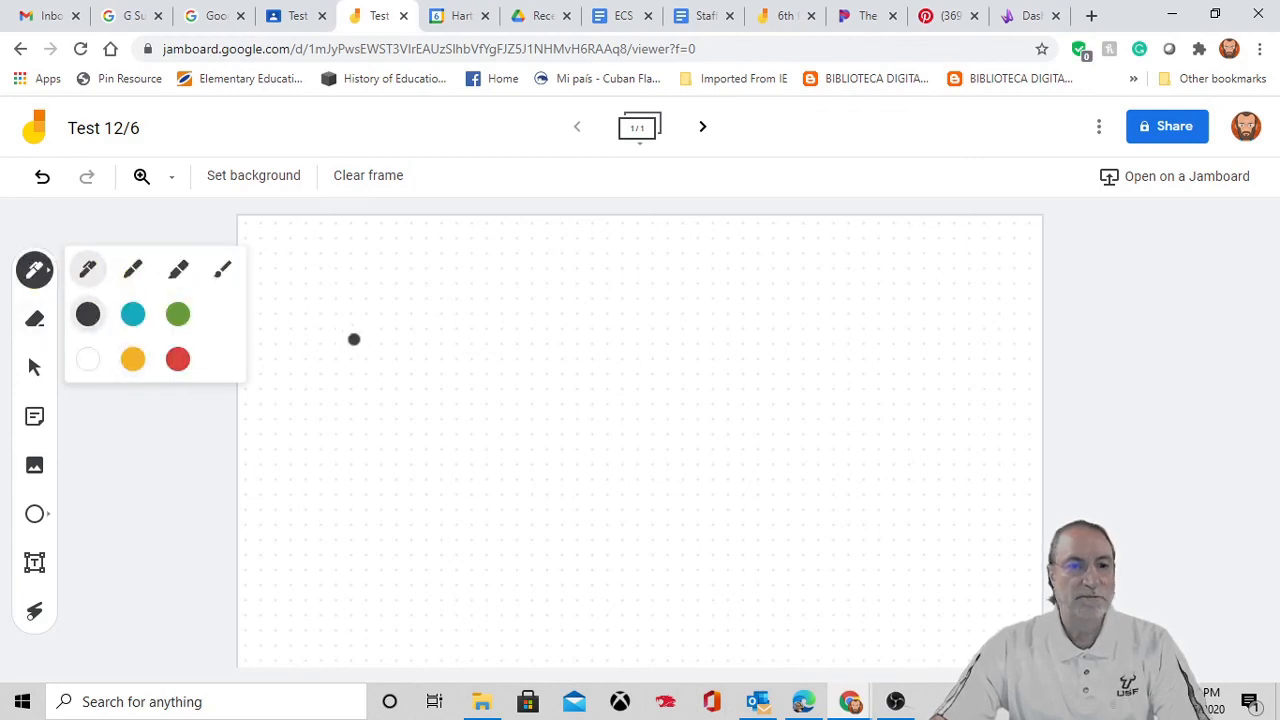
mouse_move(363, 346)
mouse_down()
mouse_move(471, 360)
mouse_move(468, 401)
mouse_up()
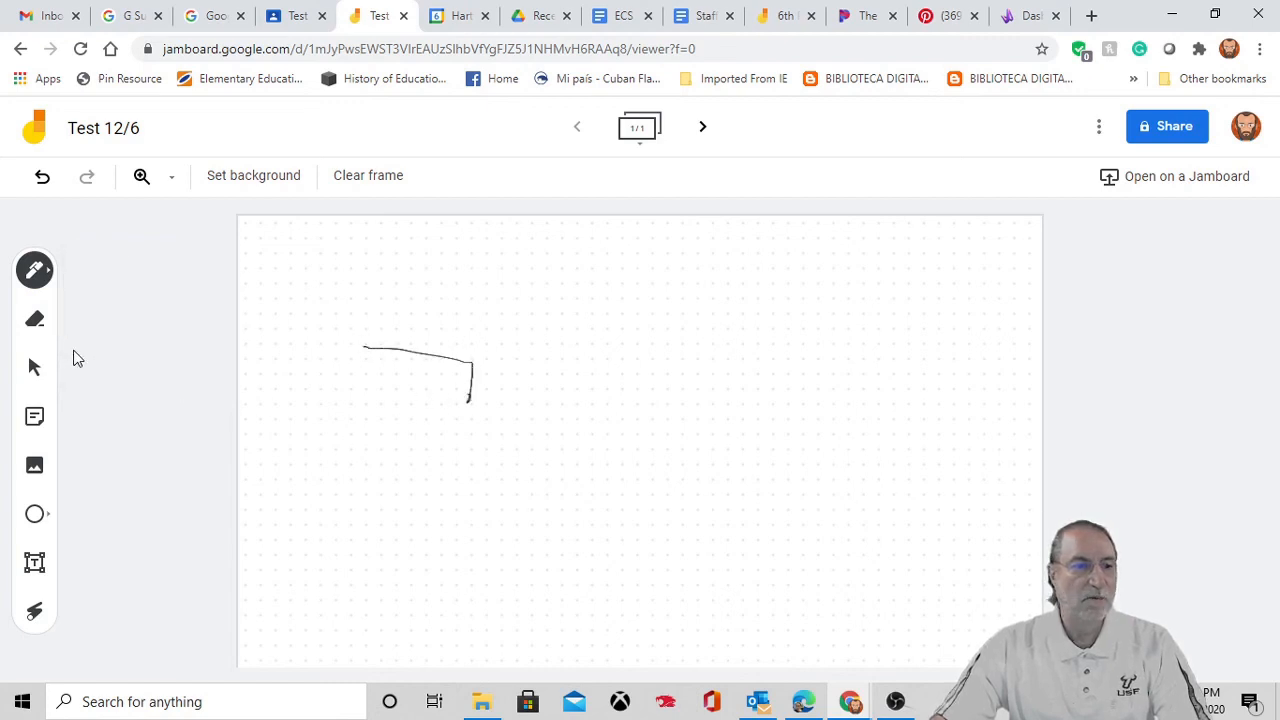
click(35, 321)
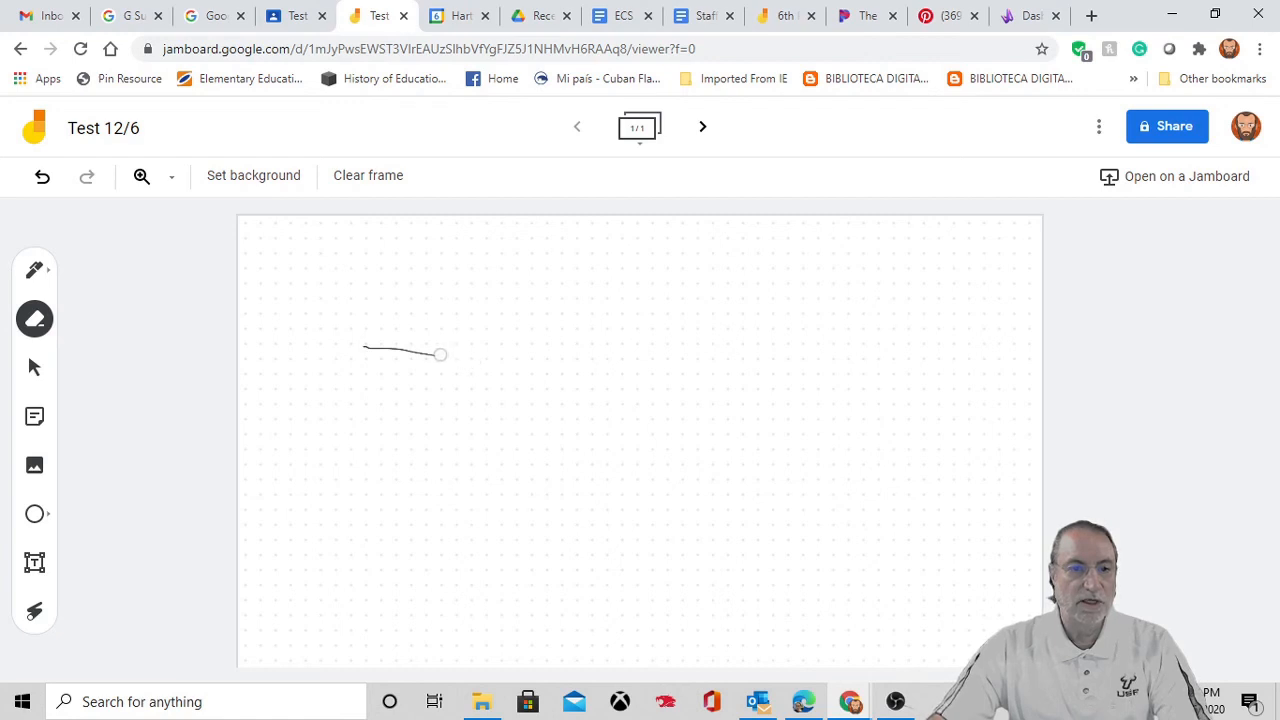
drag(429, 353, 357, 351)
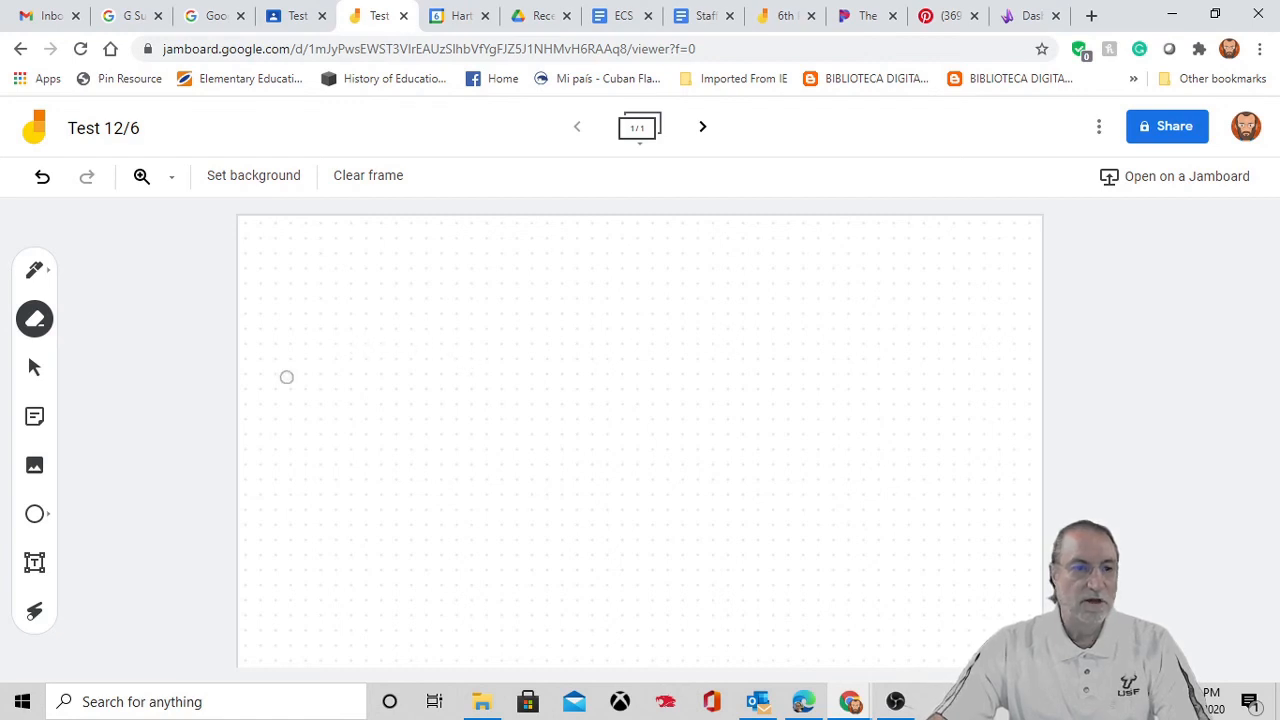
click(47, 274)
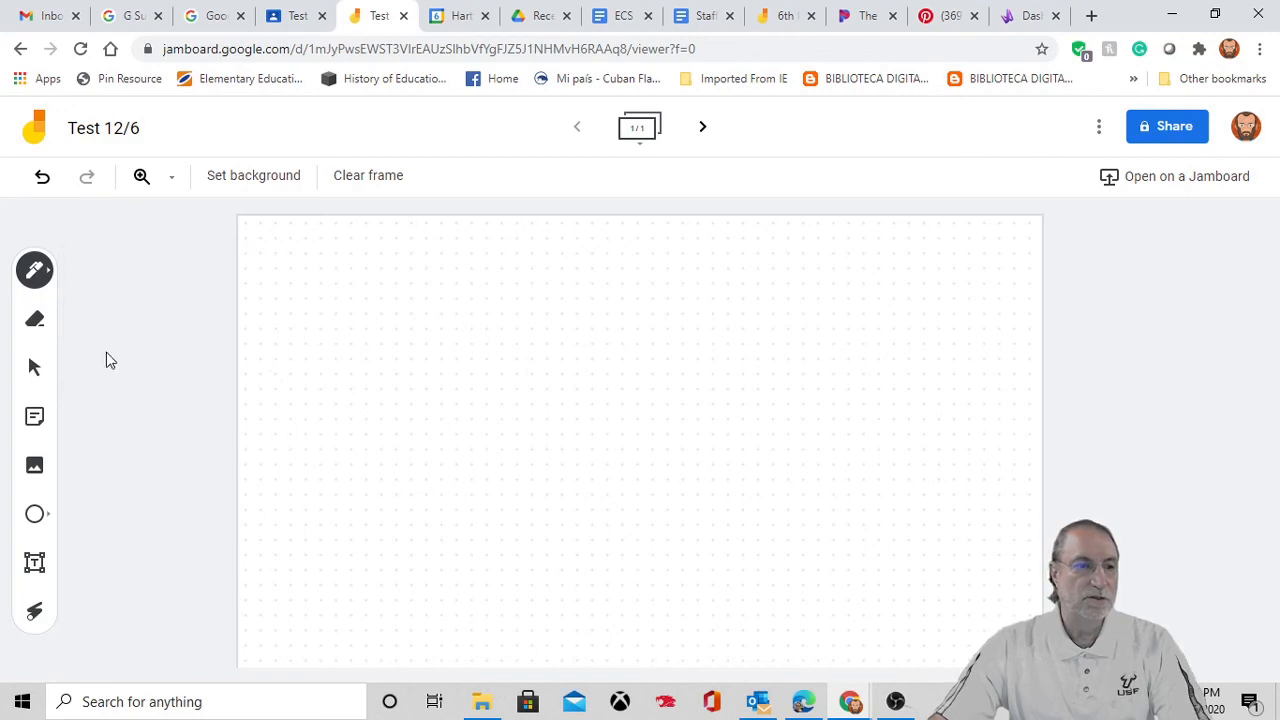
click(35, 370)
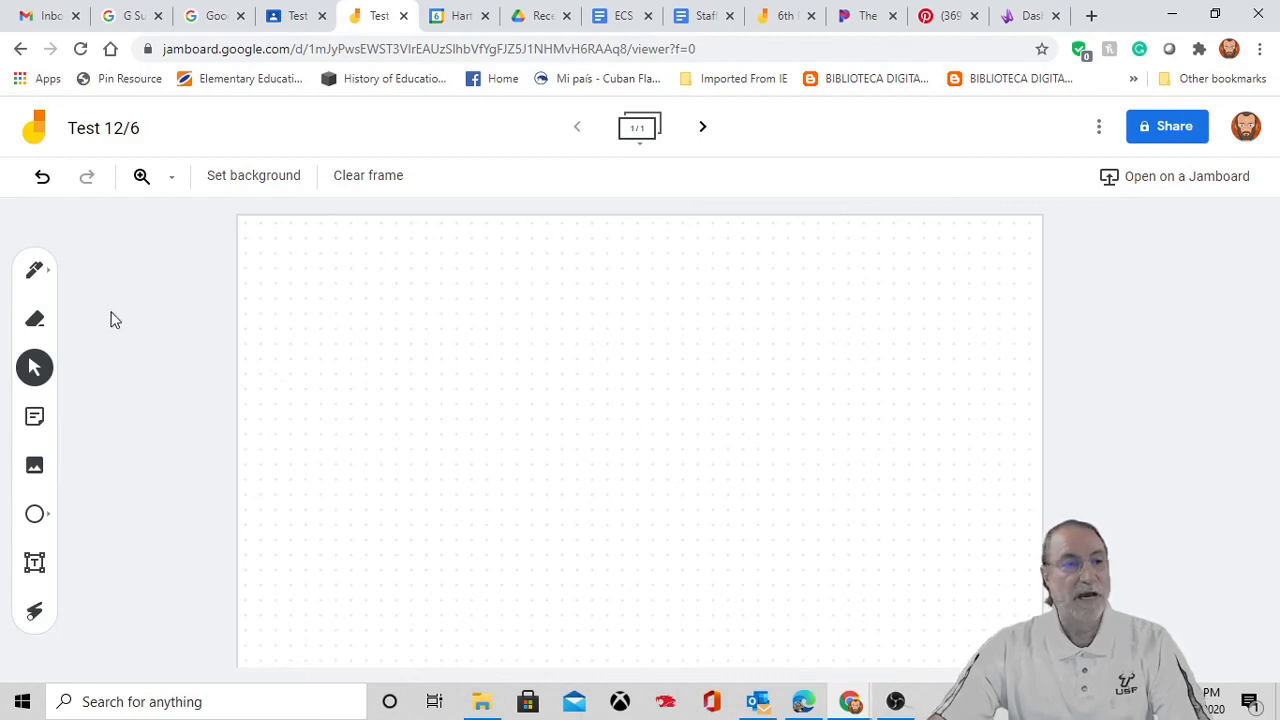
click(35, 272)
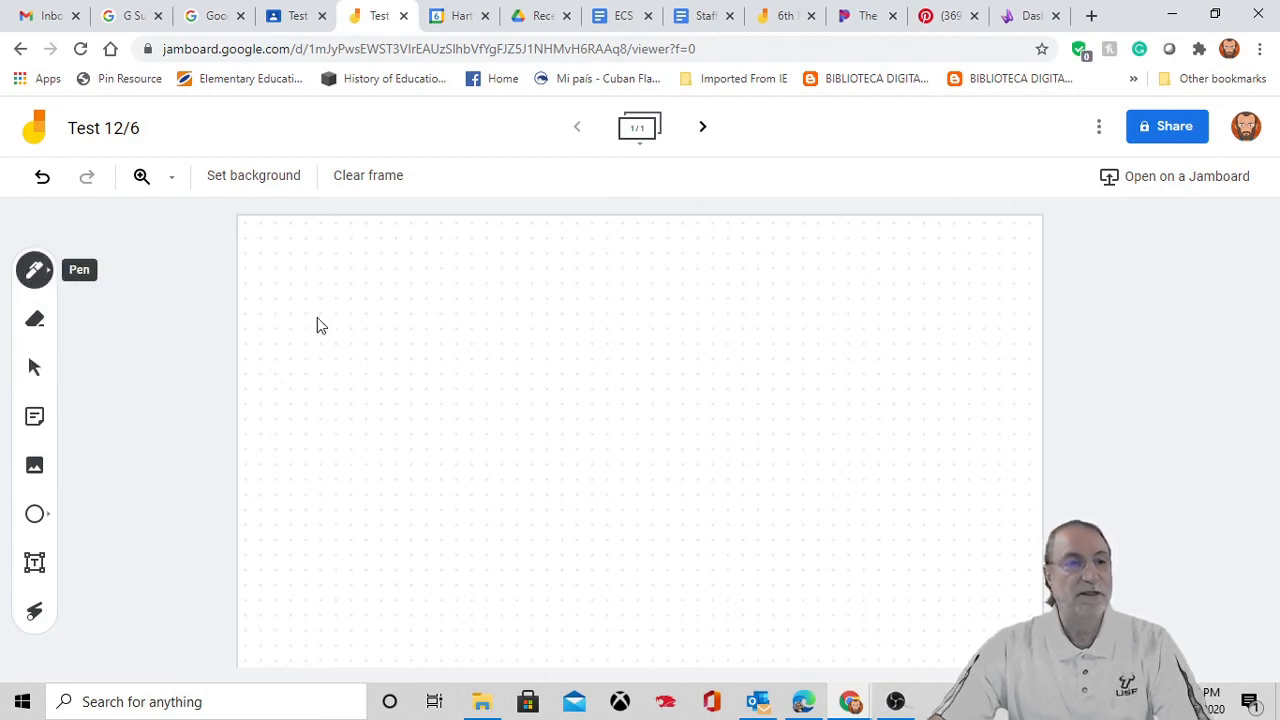
click(38, 370)
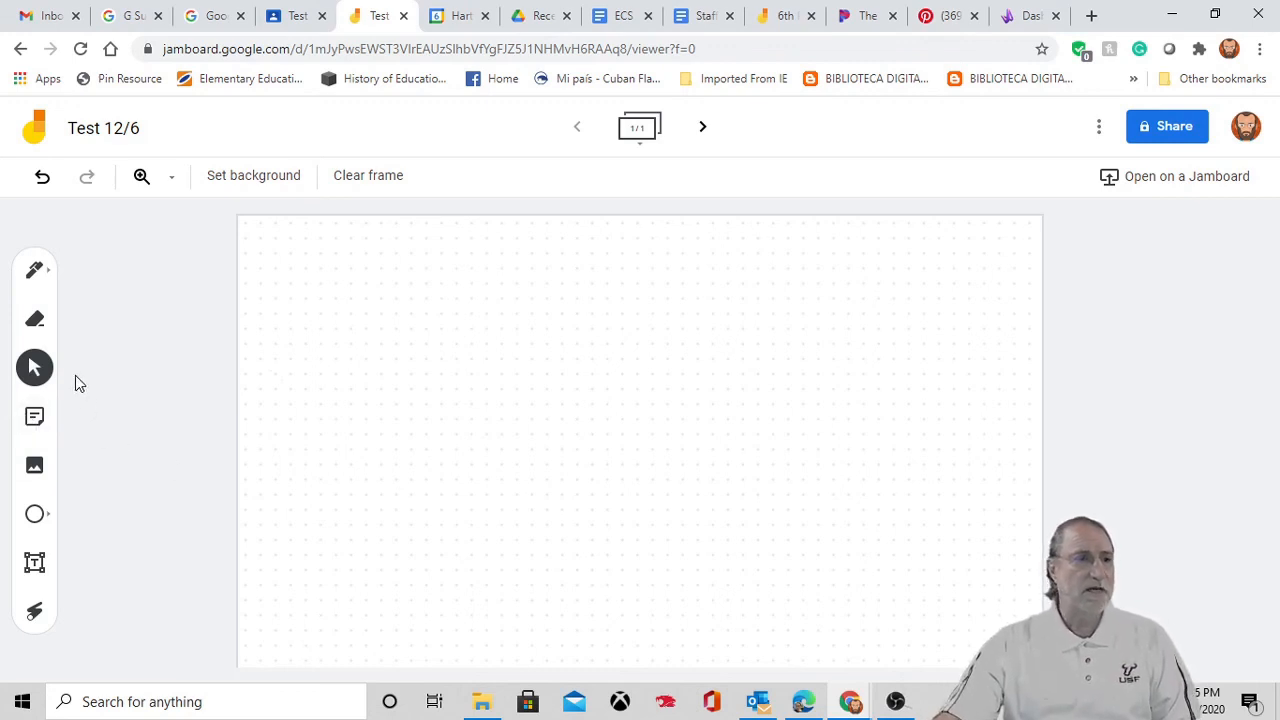
- Search Google images for "Beach" and insert the picture of palm trees on a beach into the frame
click(35, 473)
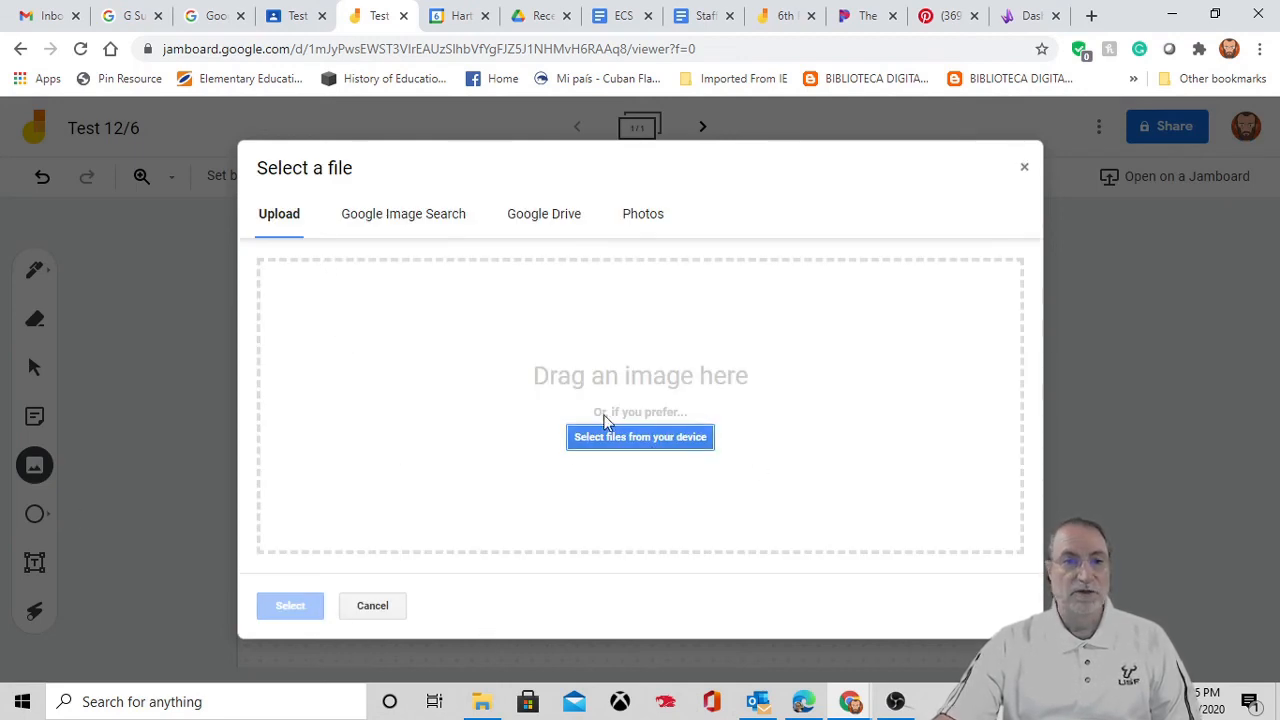
click(400, 216)
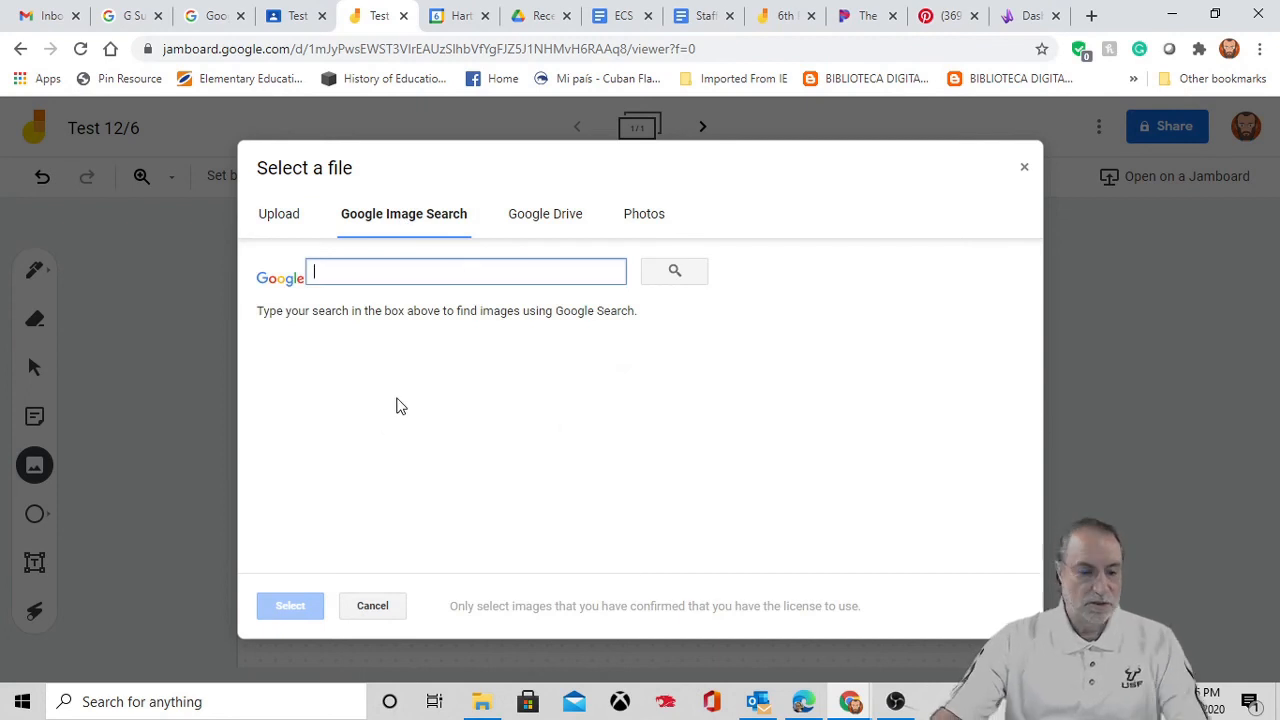
text(Beac)
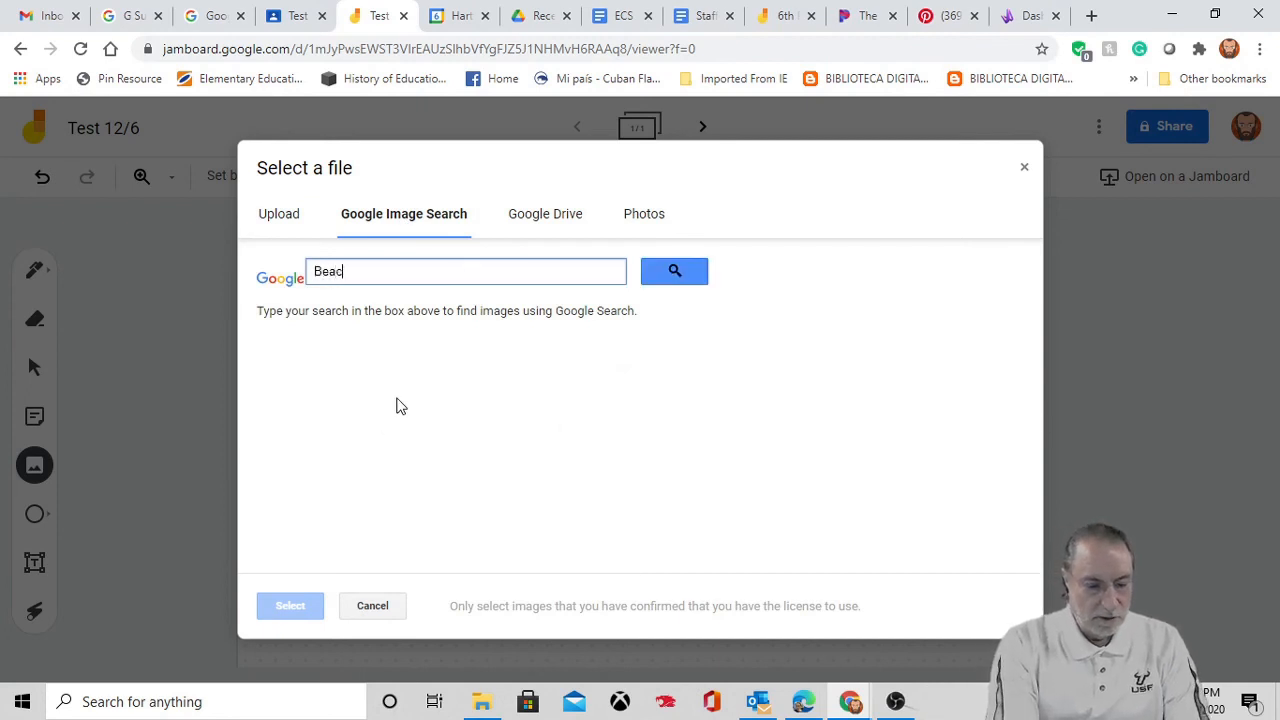
text(h)
key(Return)
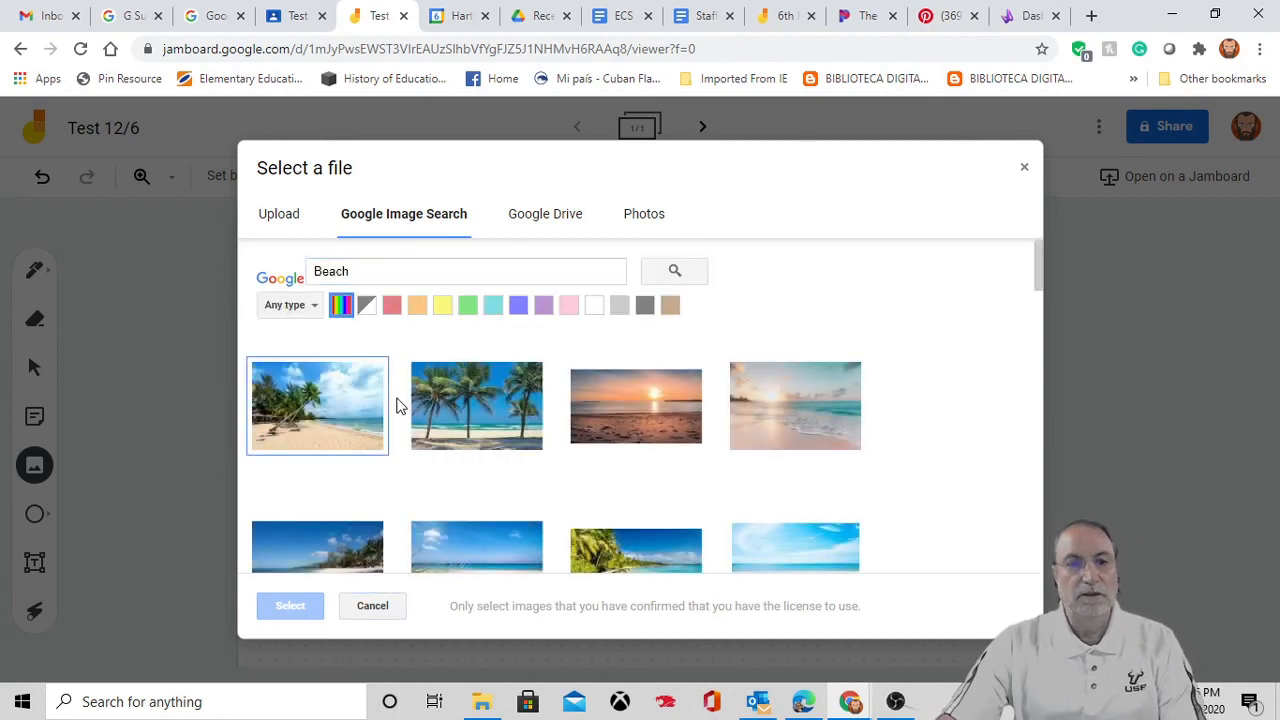
click(488, 426)
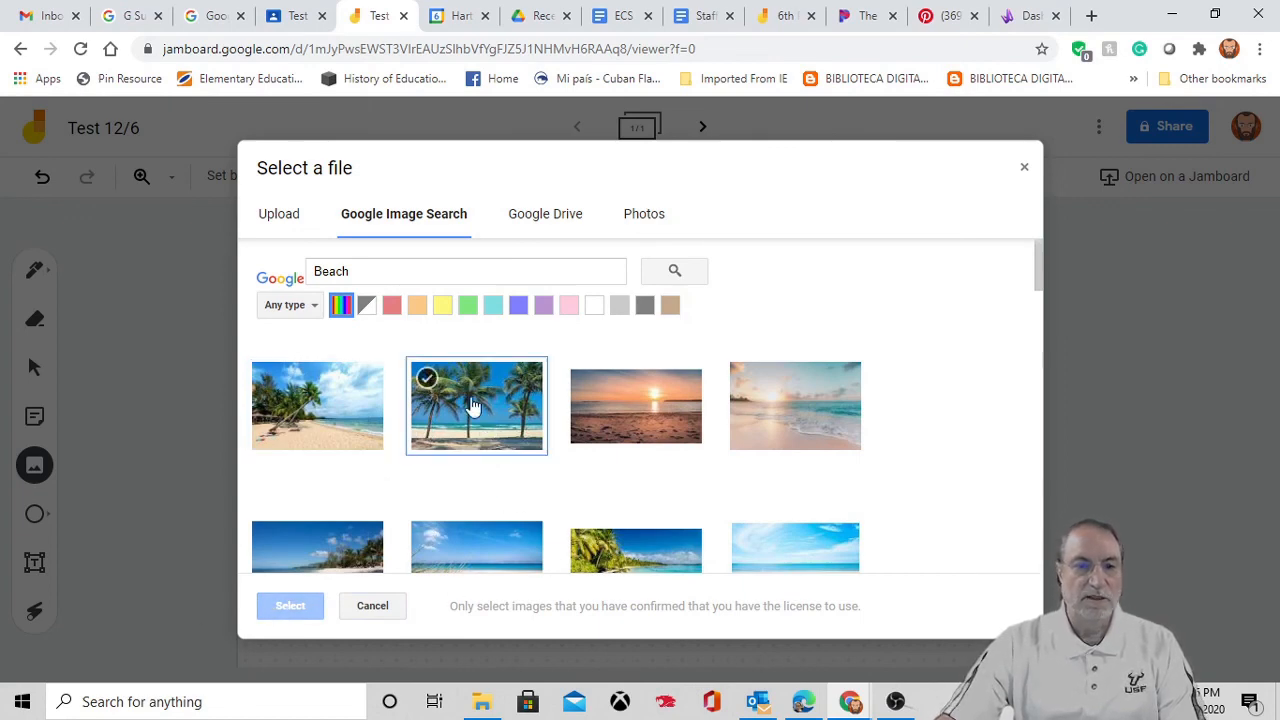
click(474, 405)
click(288, 608)
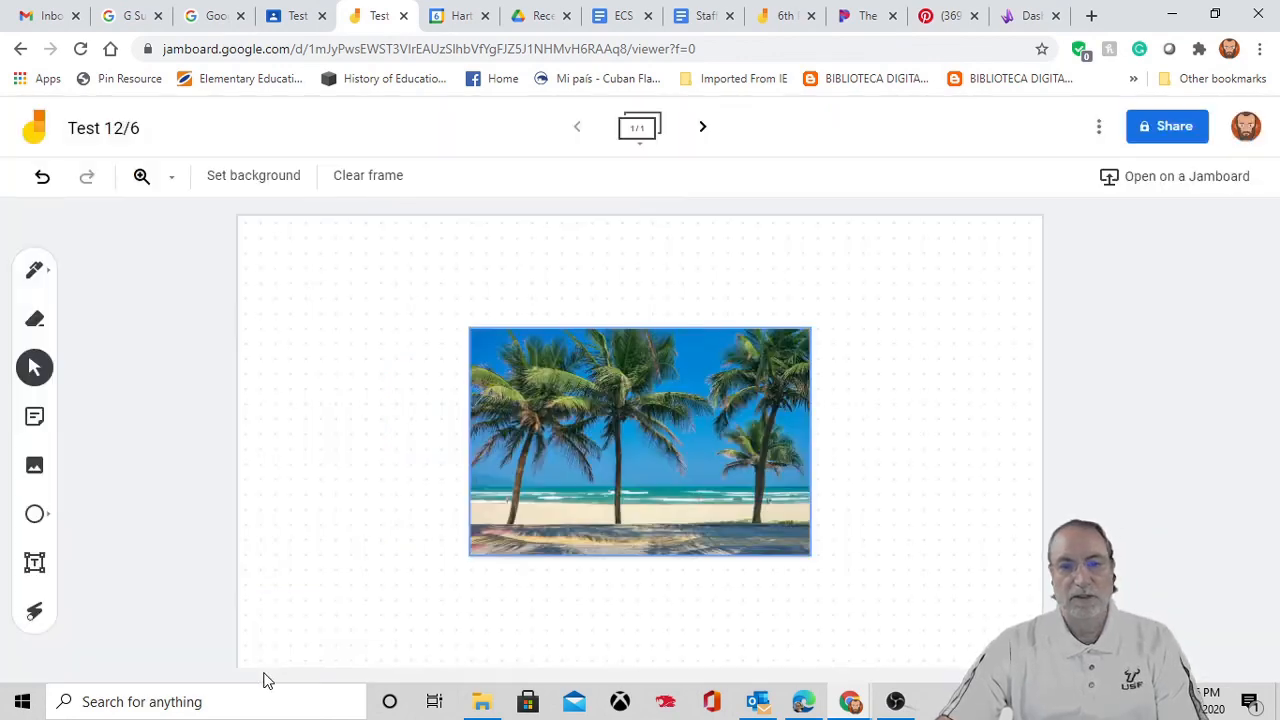
- Move the beach picture to the frame's upper right corner and enlarge it to fill the frame's full width
mouse_move(740, 459)
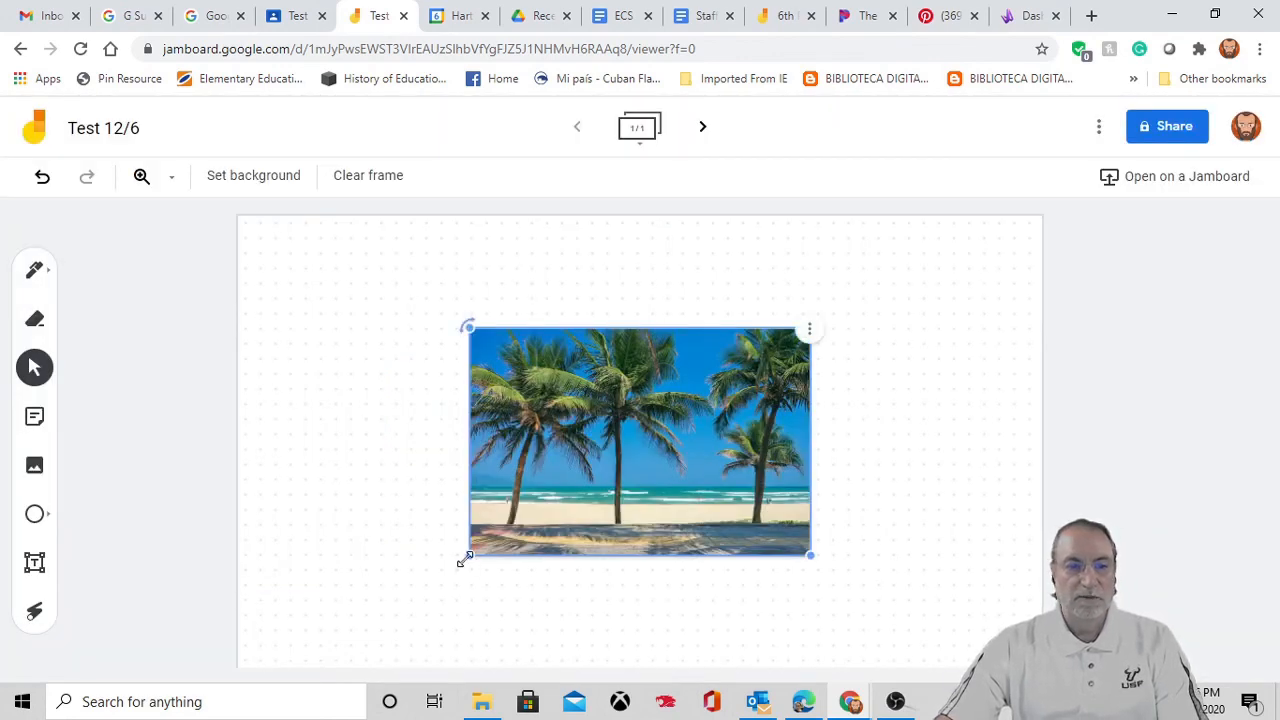
drag(469, 556, 305, 612)
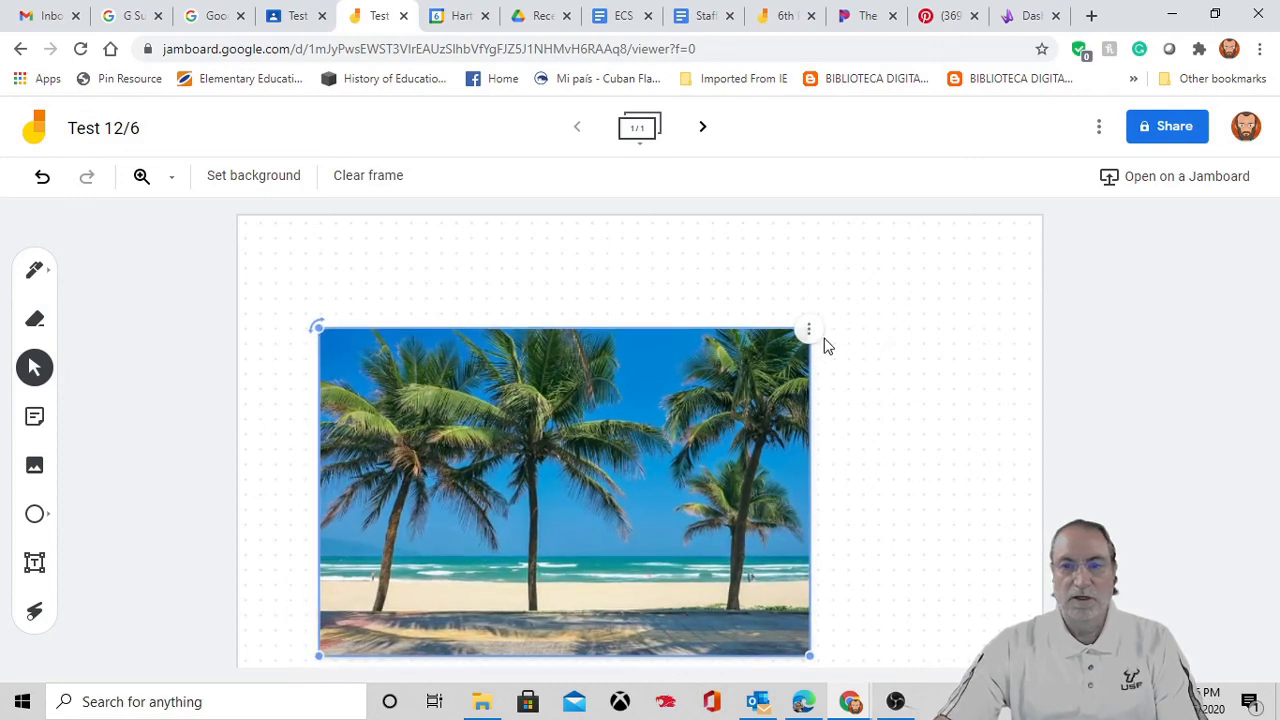
drag(754, 335, 986, 219)
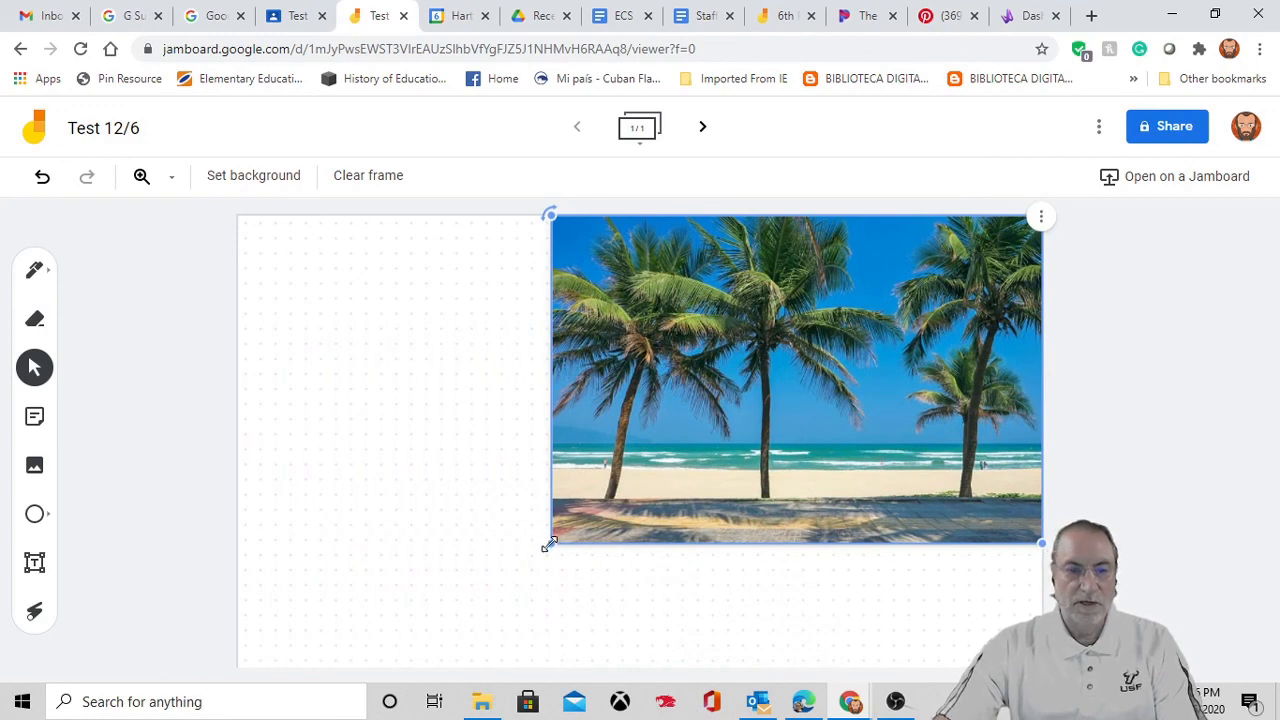
drag(549, 545, 184, 649)
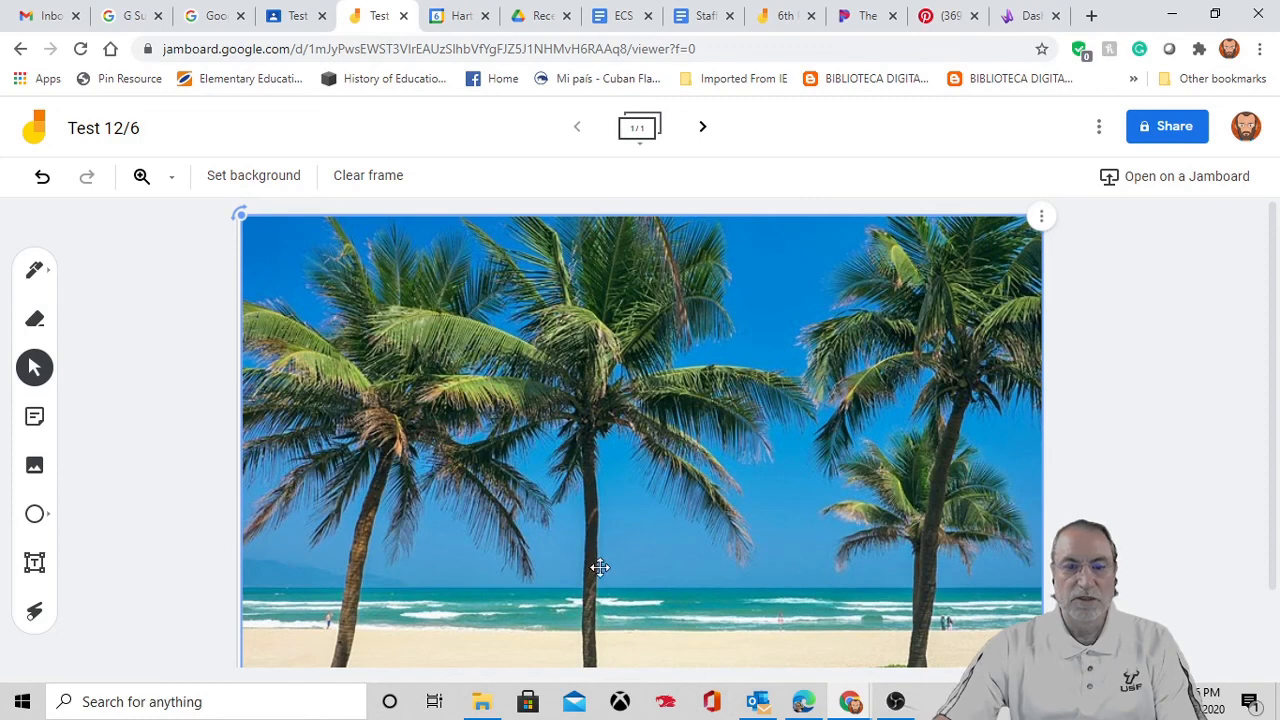
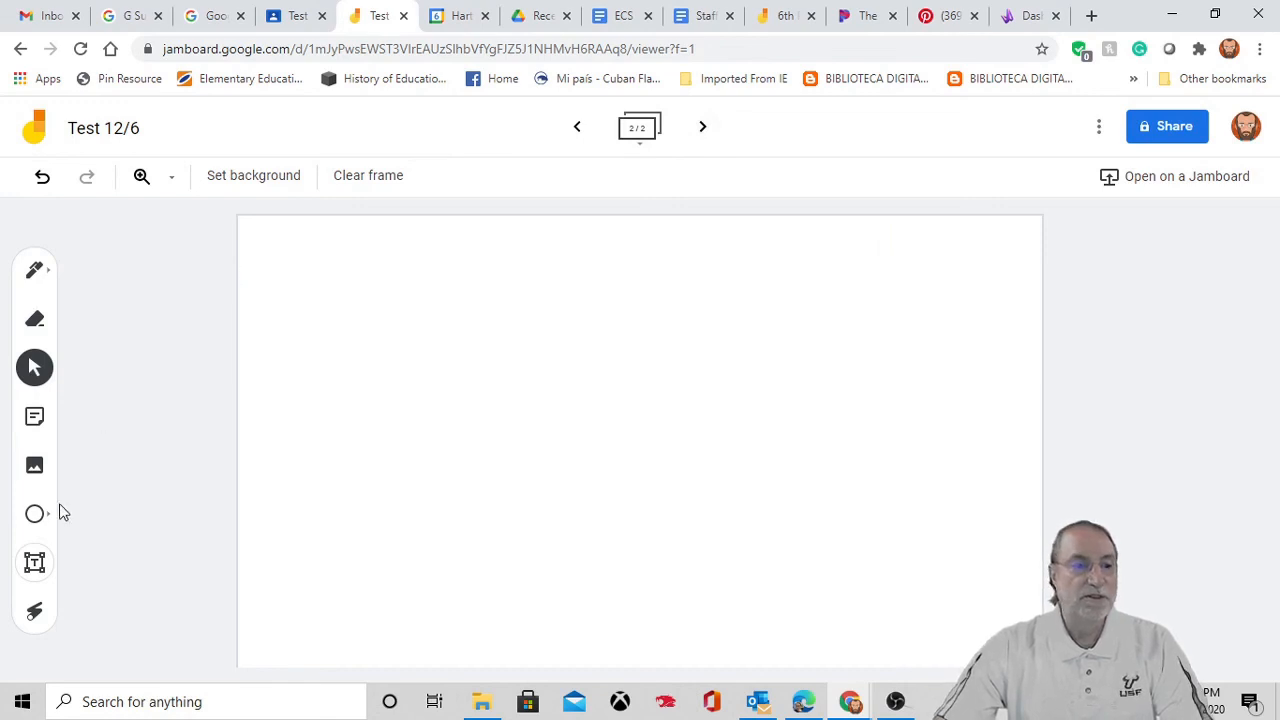
- Add a title text box reading "Group" in the upper left corner of the second frame and widen the box slightly
click(36, 563)
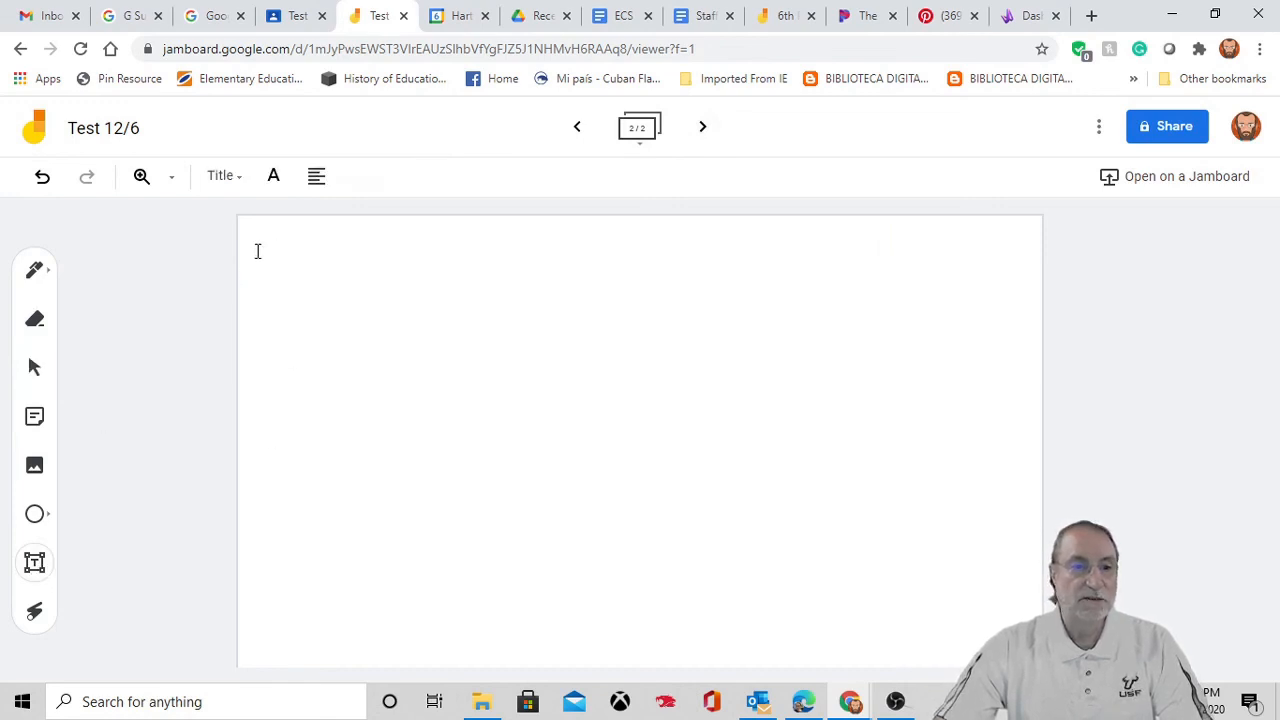
click(302, 256)
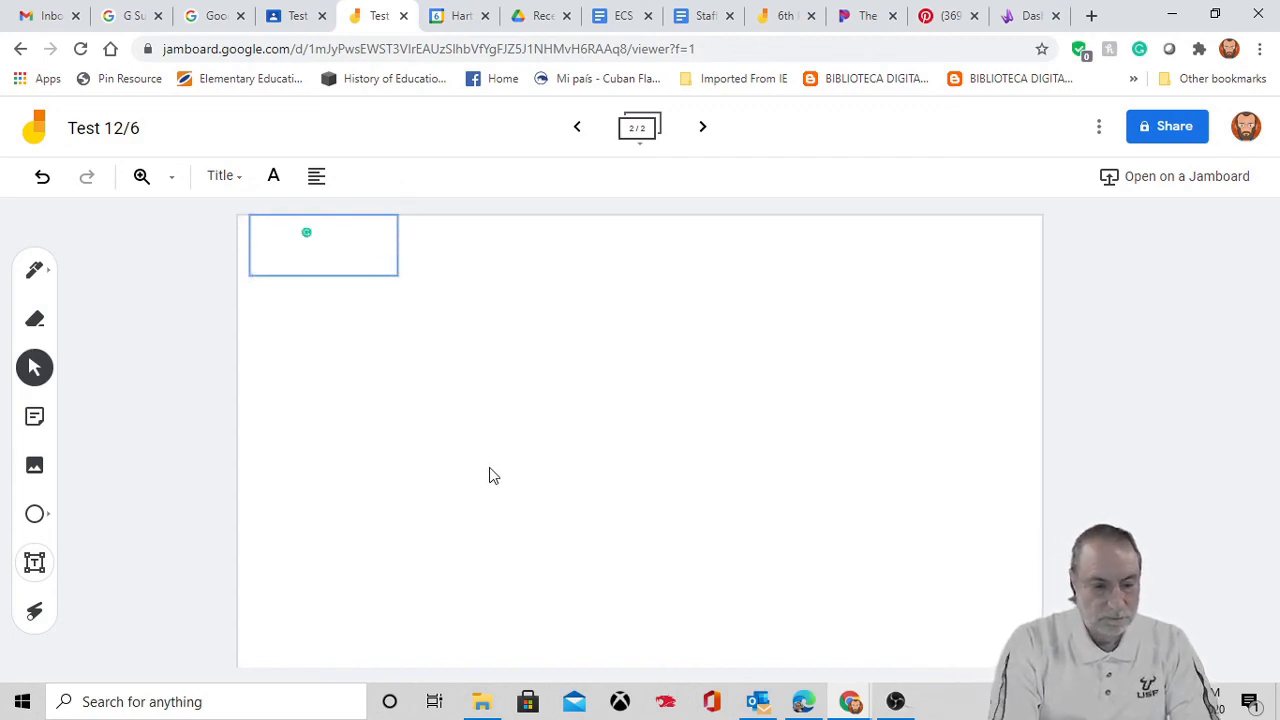
click(316, 257)
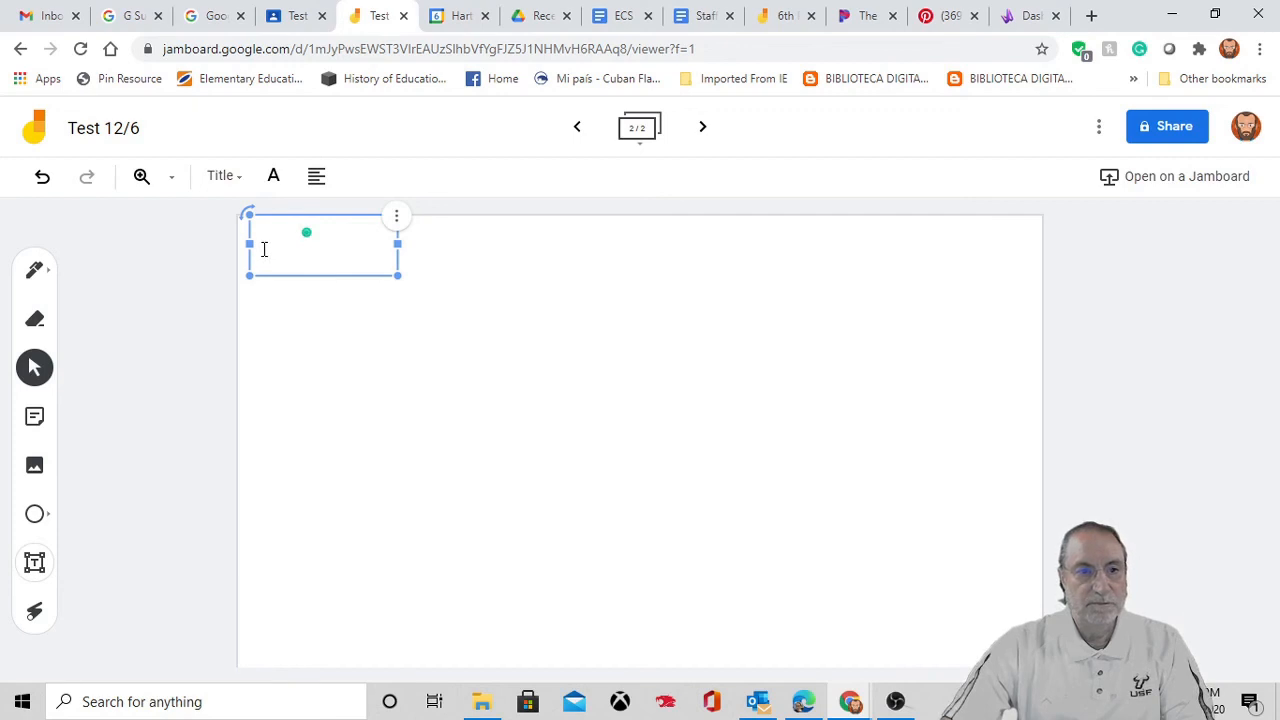
double_click(264, 249)
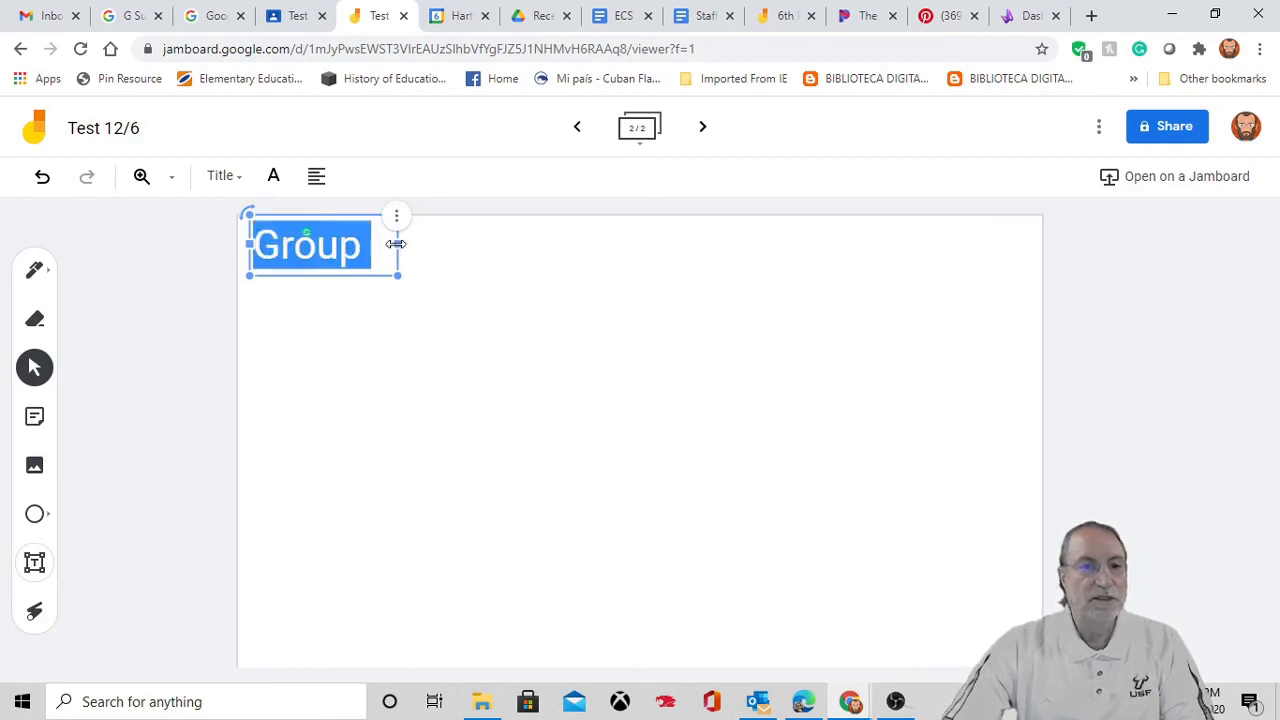
drag(396, 244, 423, 242)
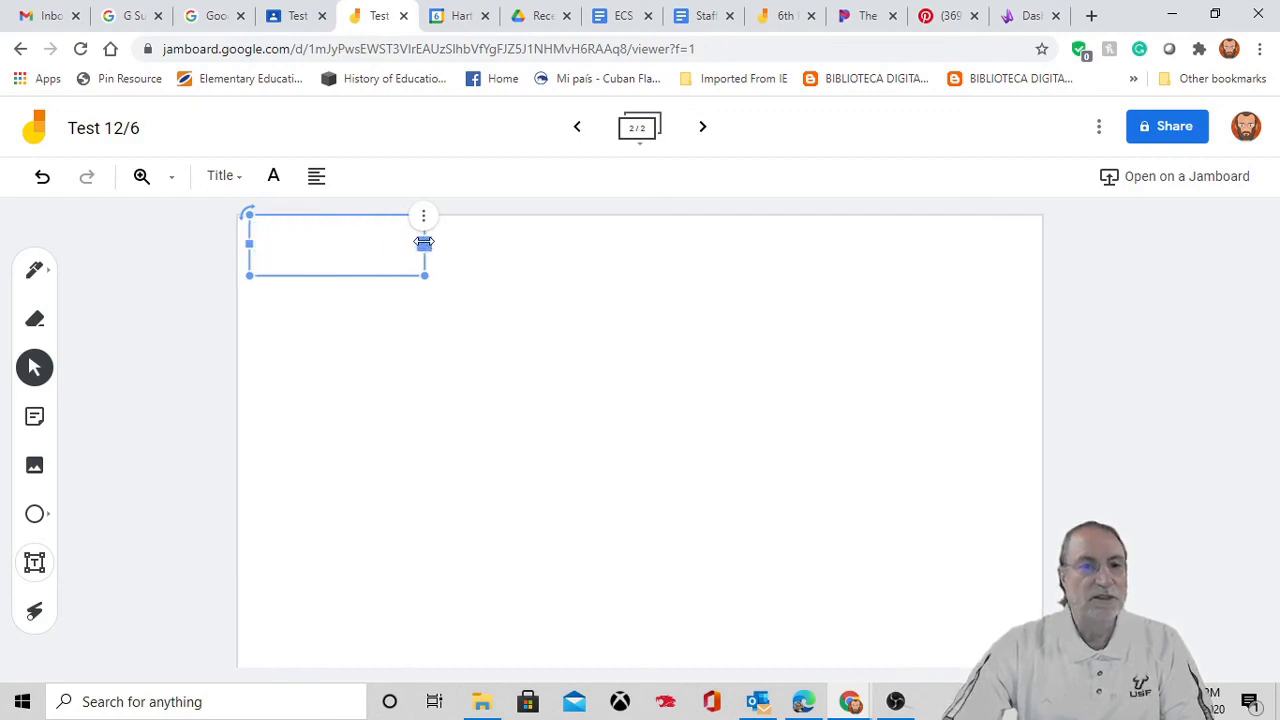
- Change the color of the second frame's title text "Group 1" to black
click(287, 241)
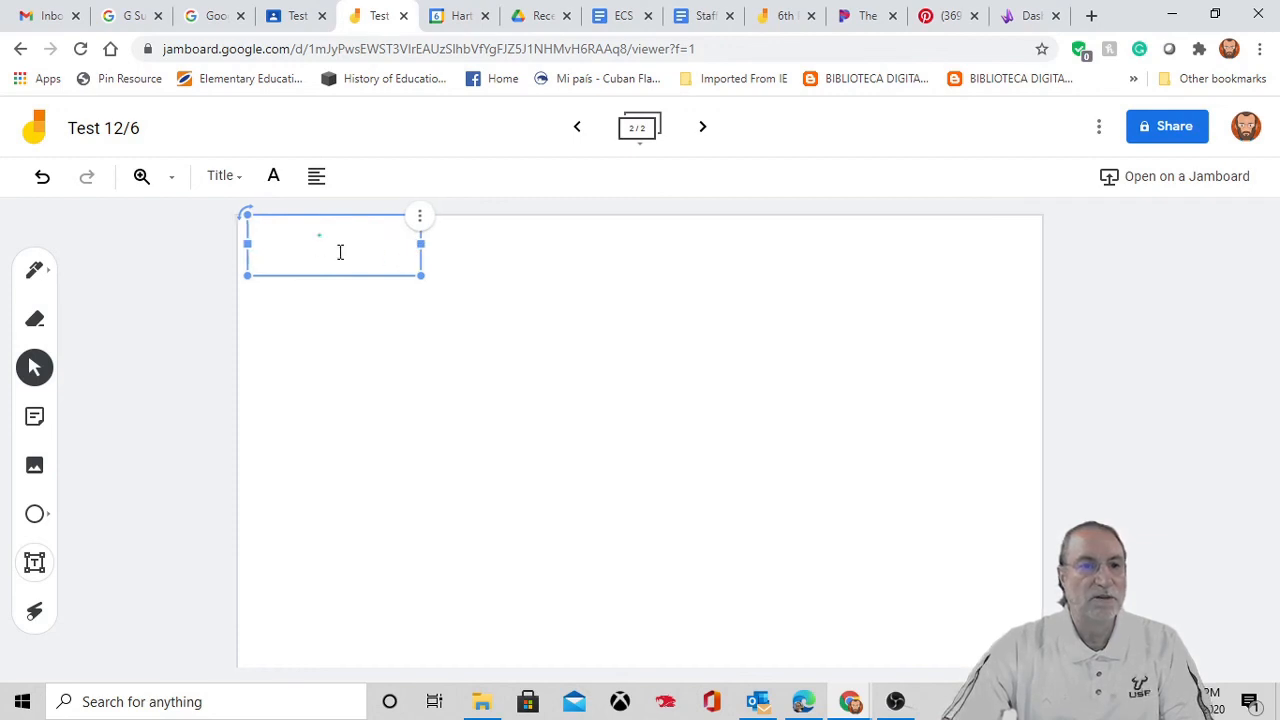
click(274, 178)
click(277, 219)
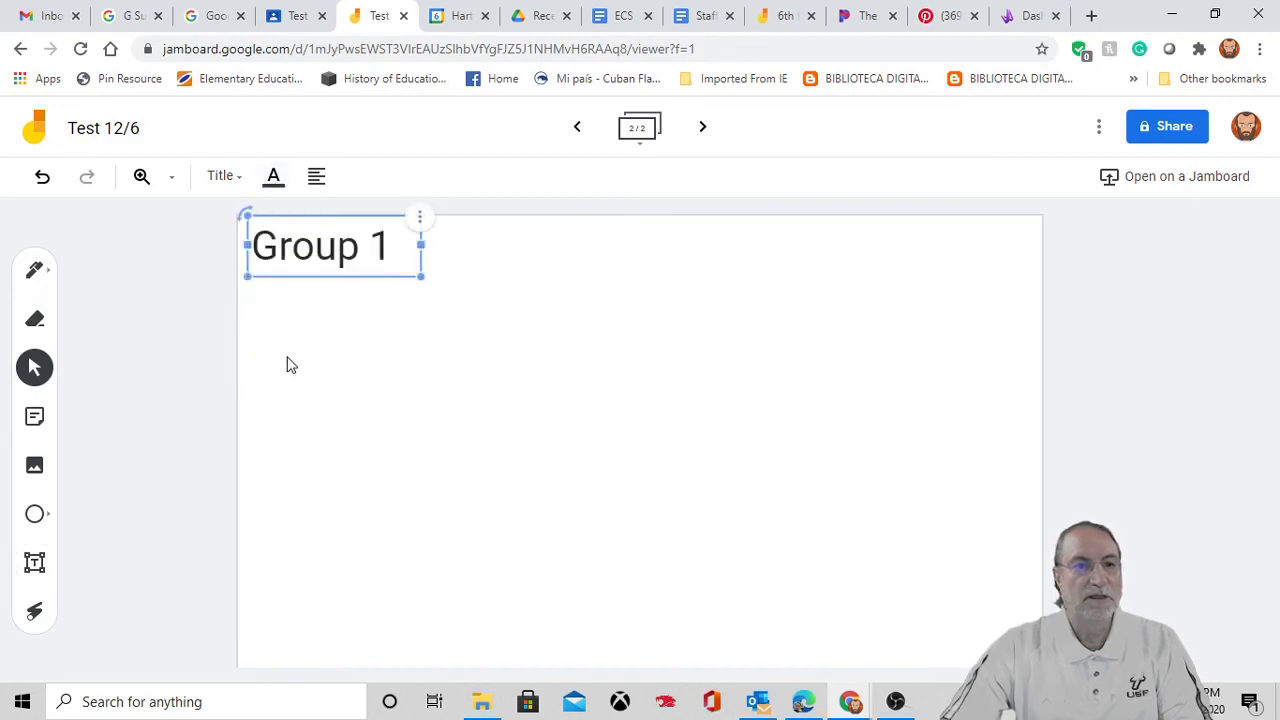
click(479, 305)
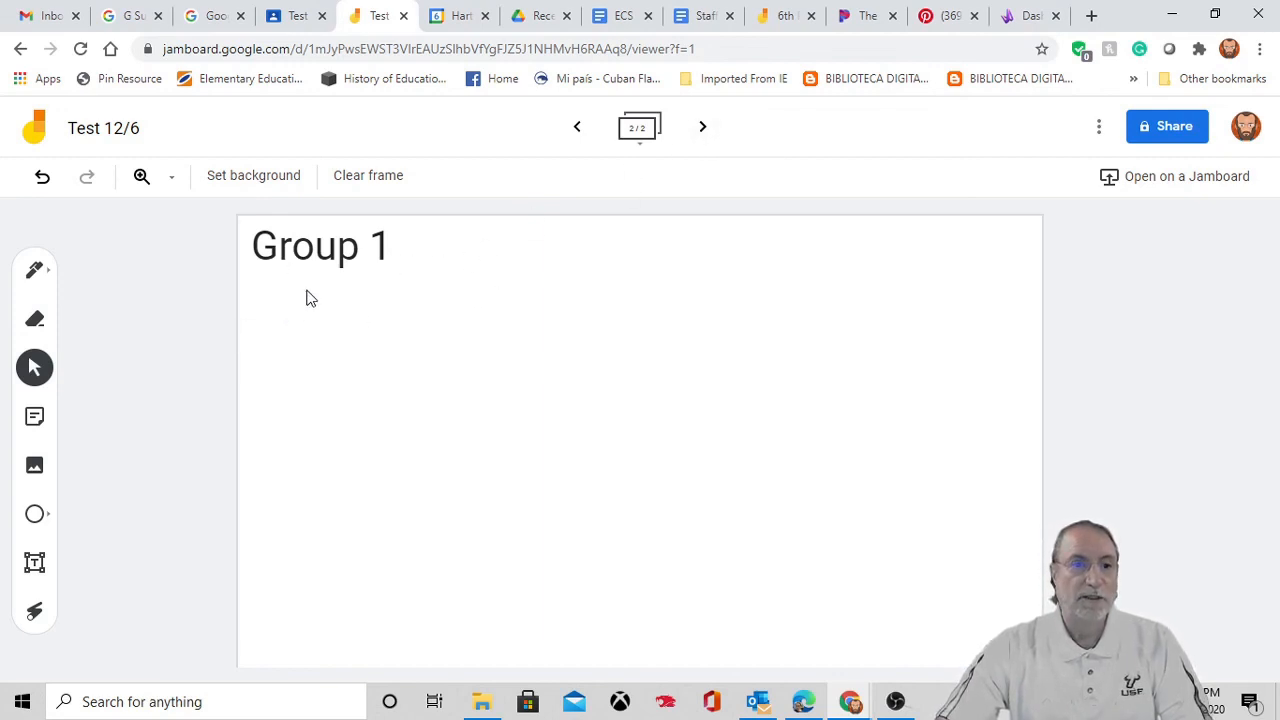
- Create a third frame and place a title text box with black text in its upper left corner
click(701, 130)
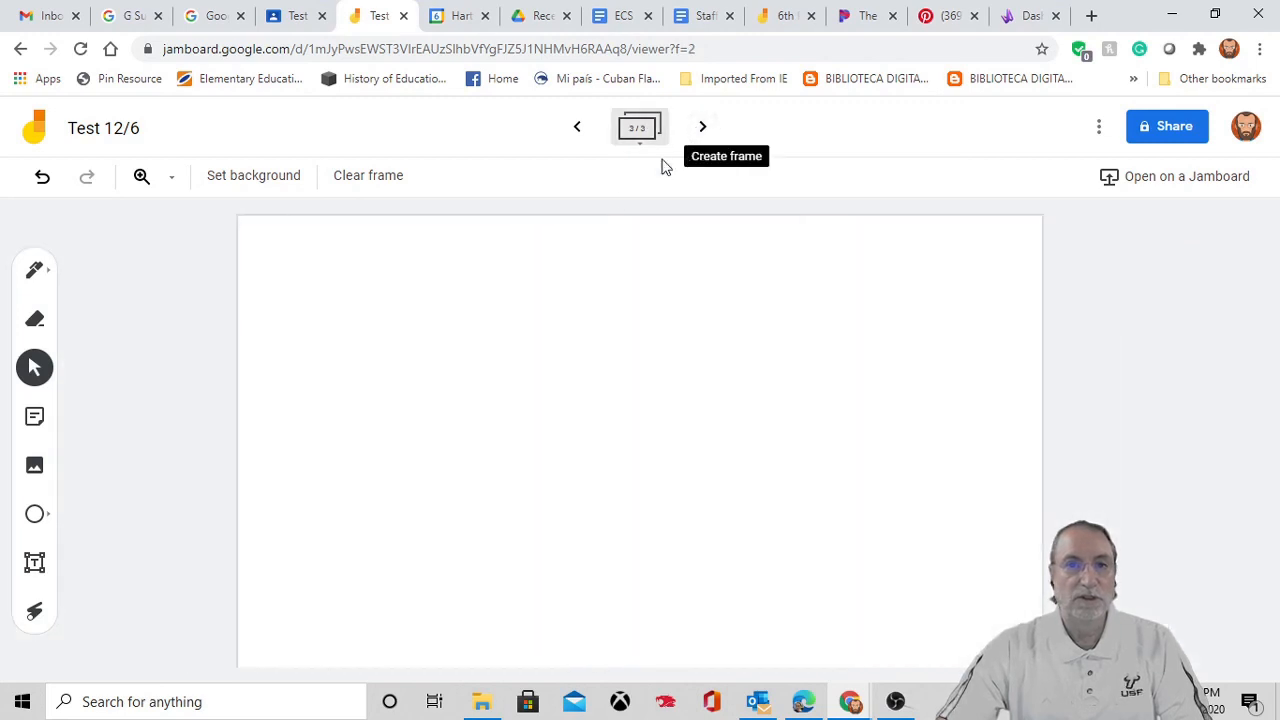
click(34, 562)
click(275, 249)
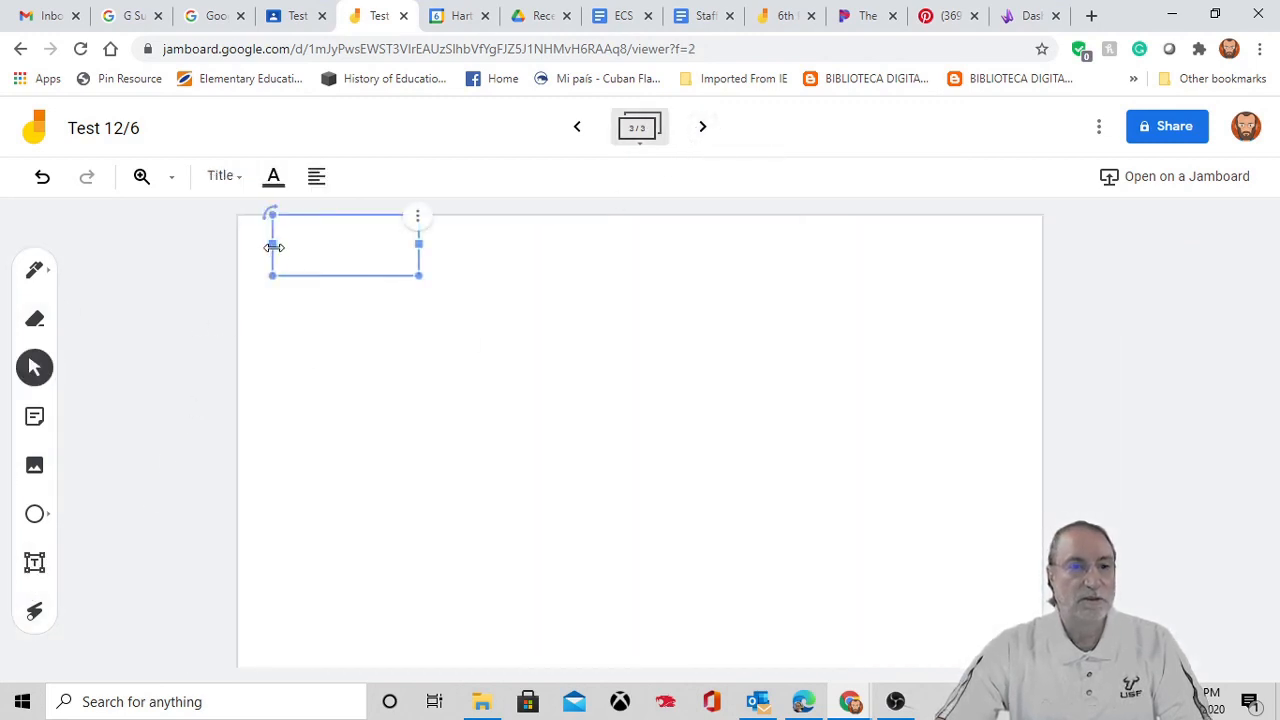
click(346, 262)
click(275, 180)
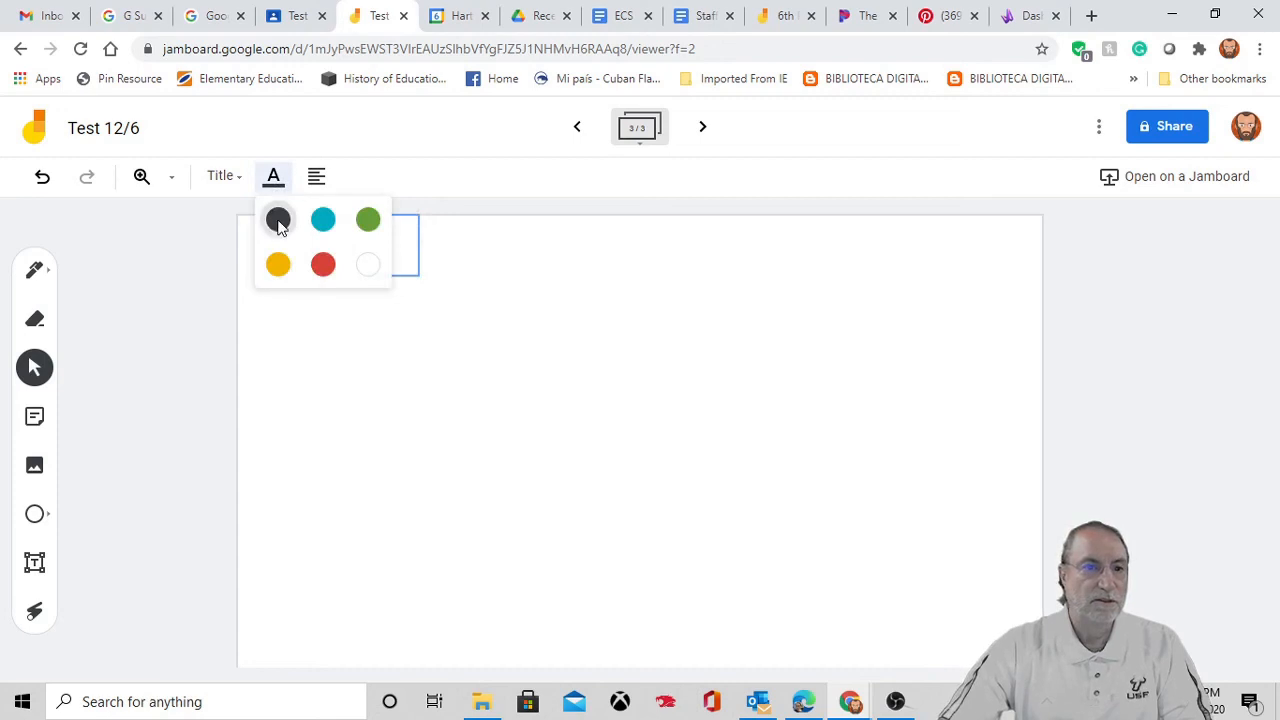
click(277, 217)
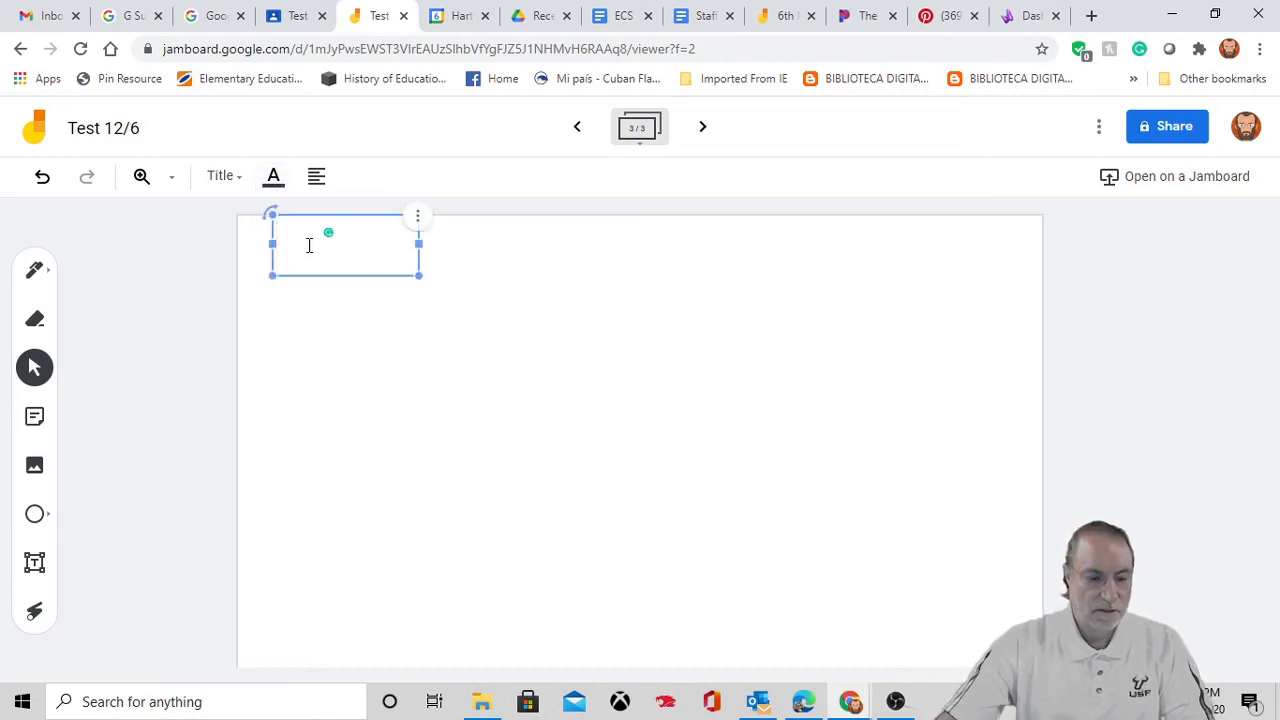
- Enter "Group 2" in the third frame's title box and widen the box so the text fits on one line
text(Group)
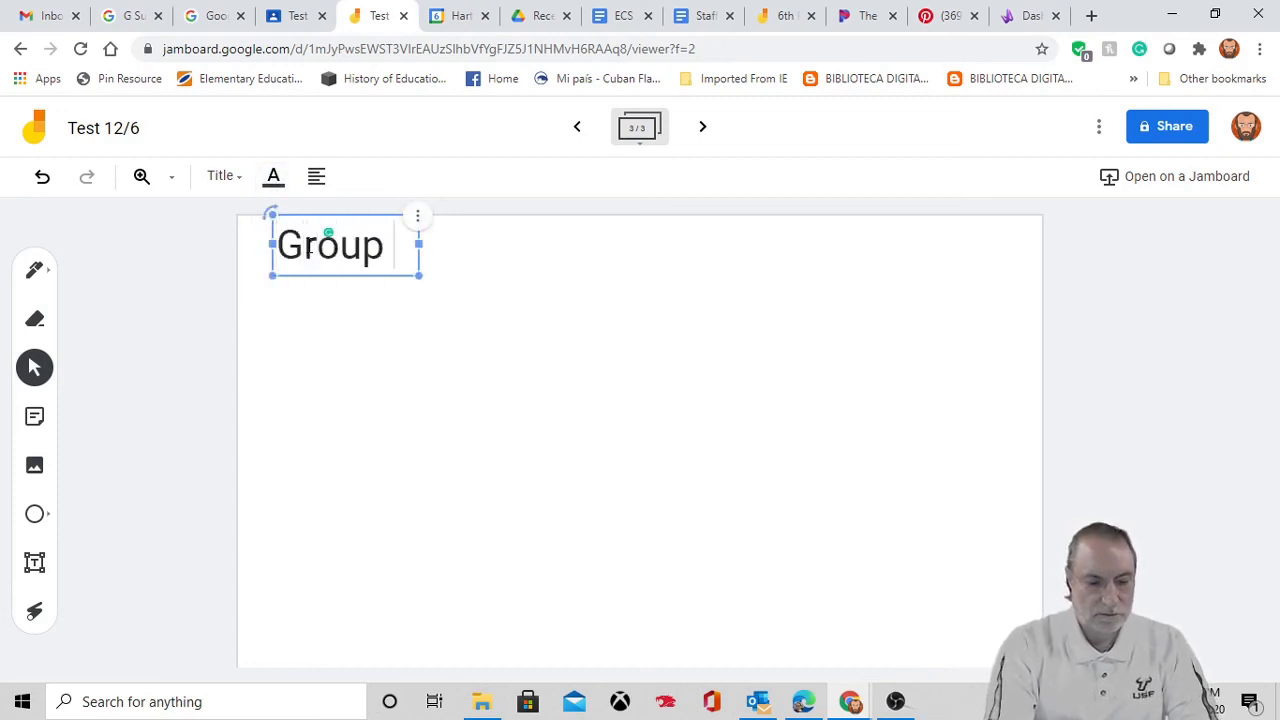
text( 2)
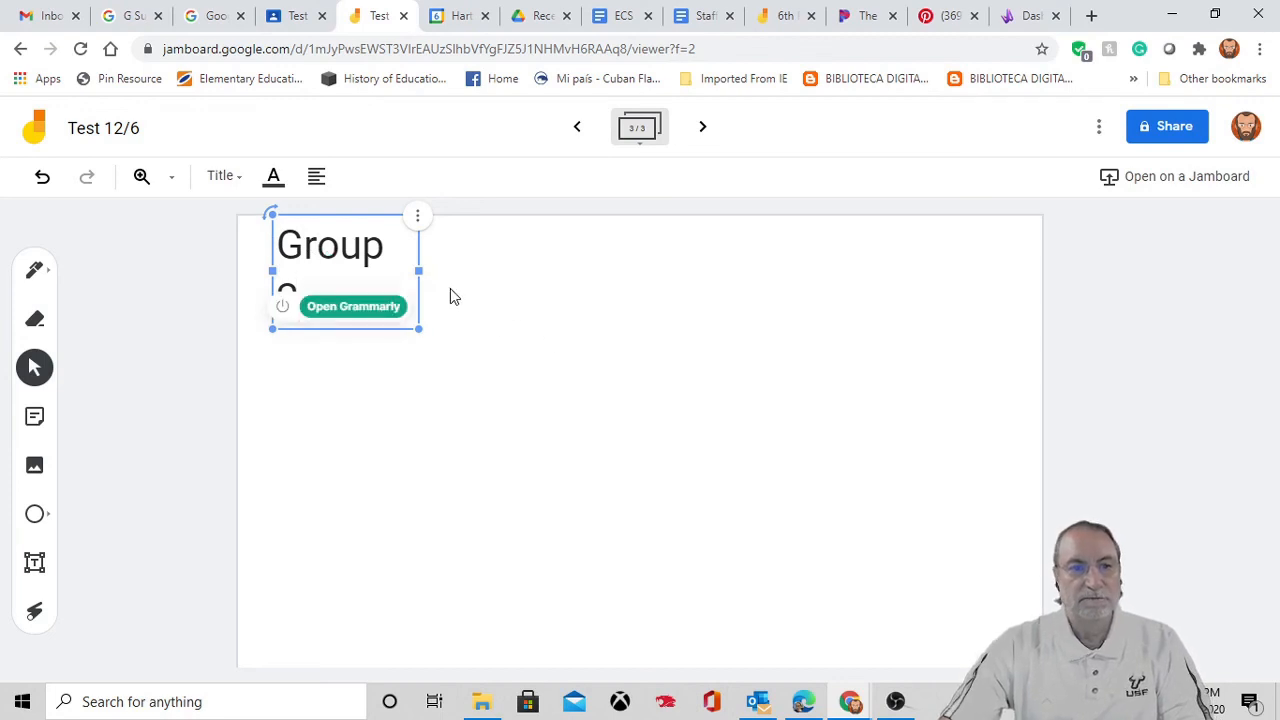
drag(420, 271, 443, 280)
click(548, 322)
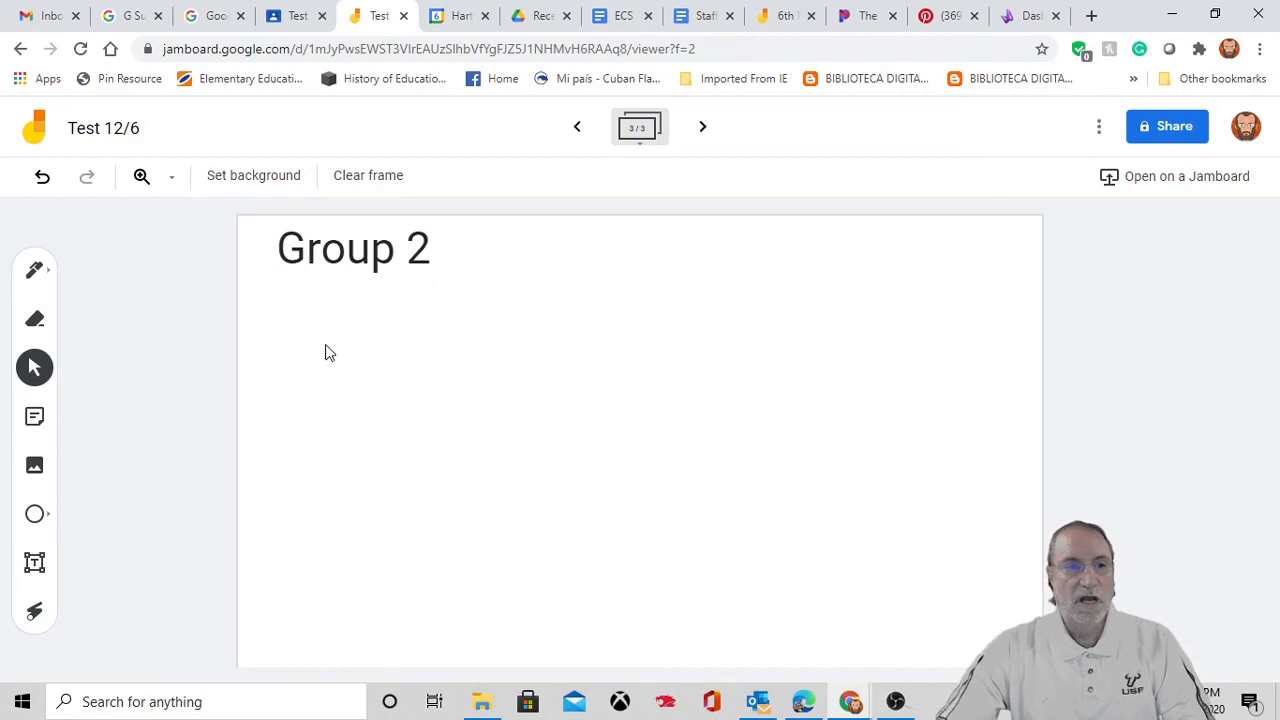
- Add a Normal-style text box reading "Chat:" near the third frame's upper right corner, with two blank lines beneath the text
click(33, 566)
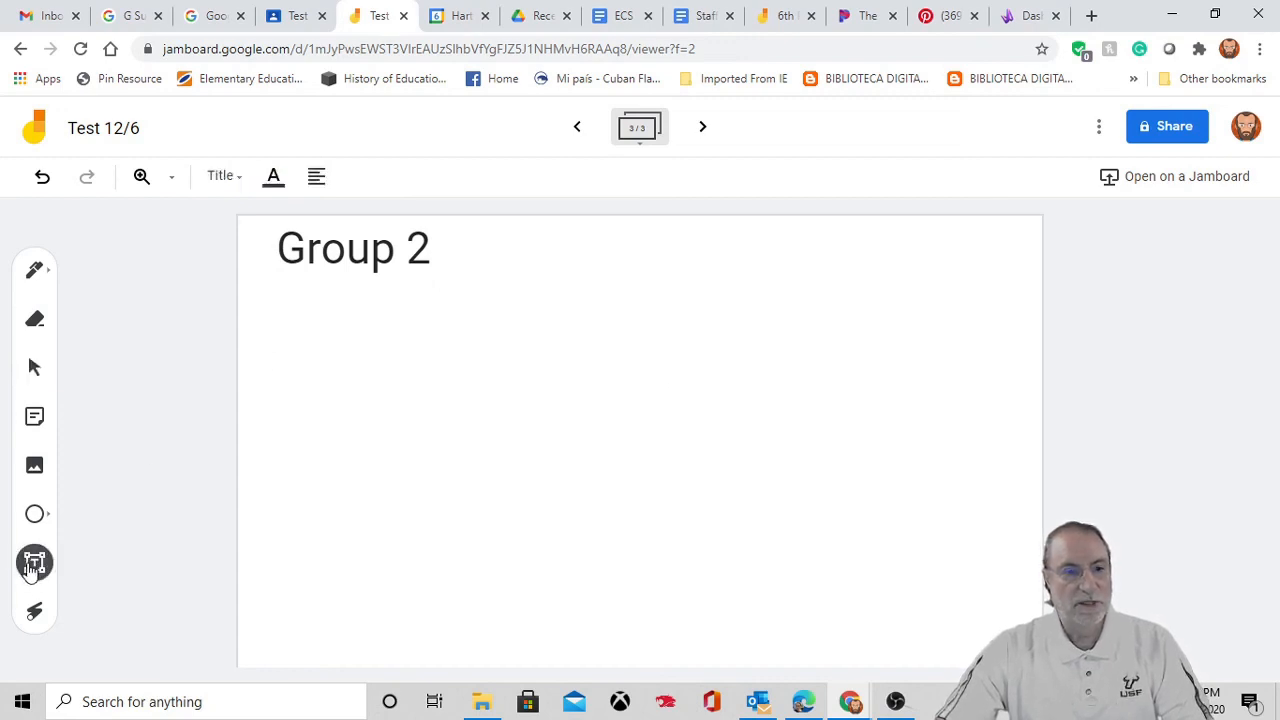
click(230, 182)
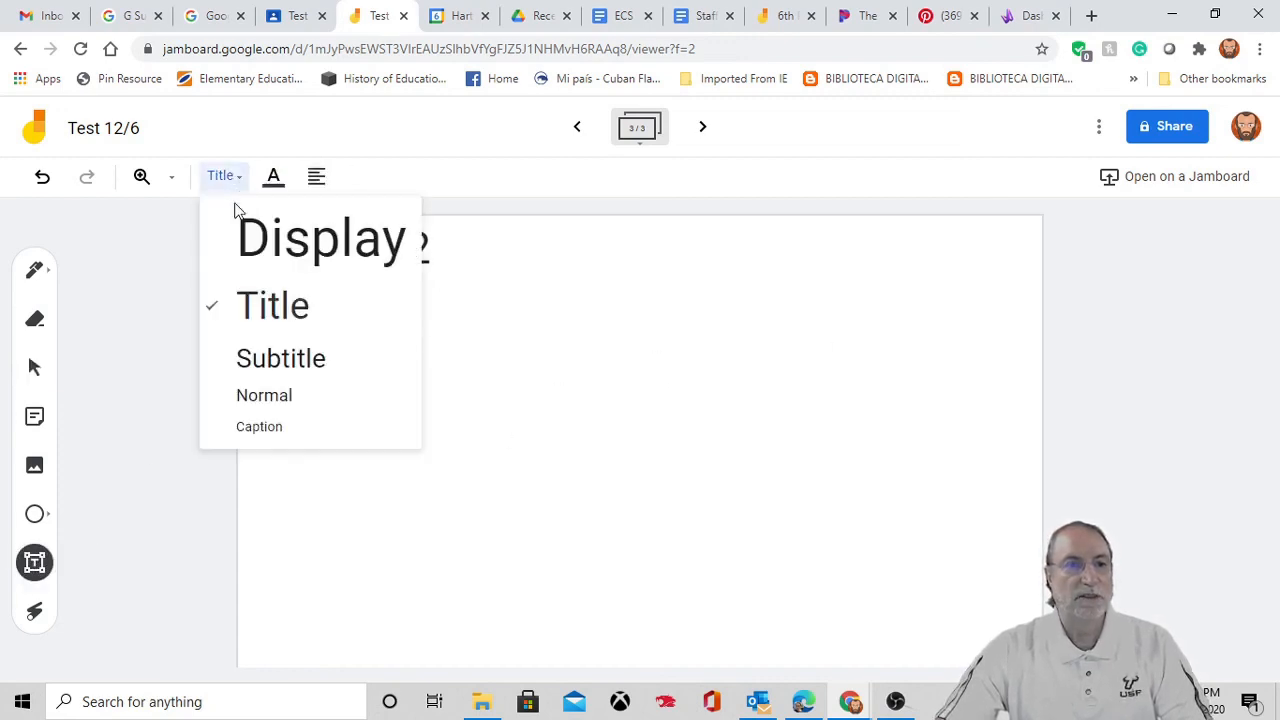
click(266, 398)
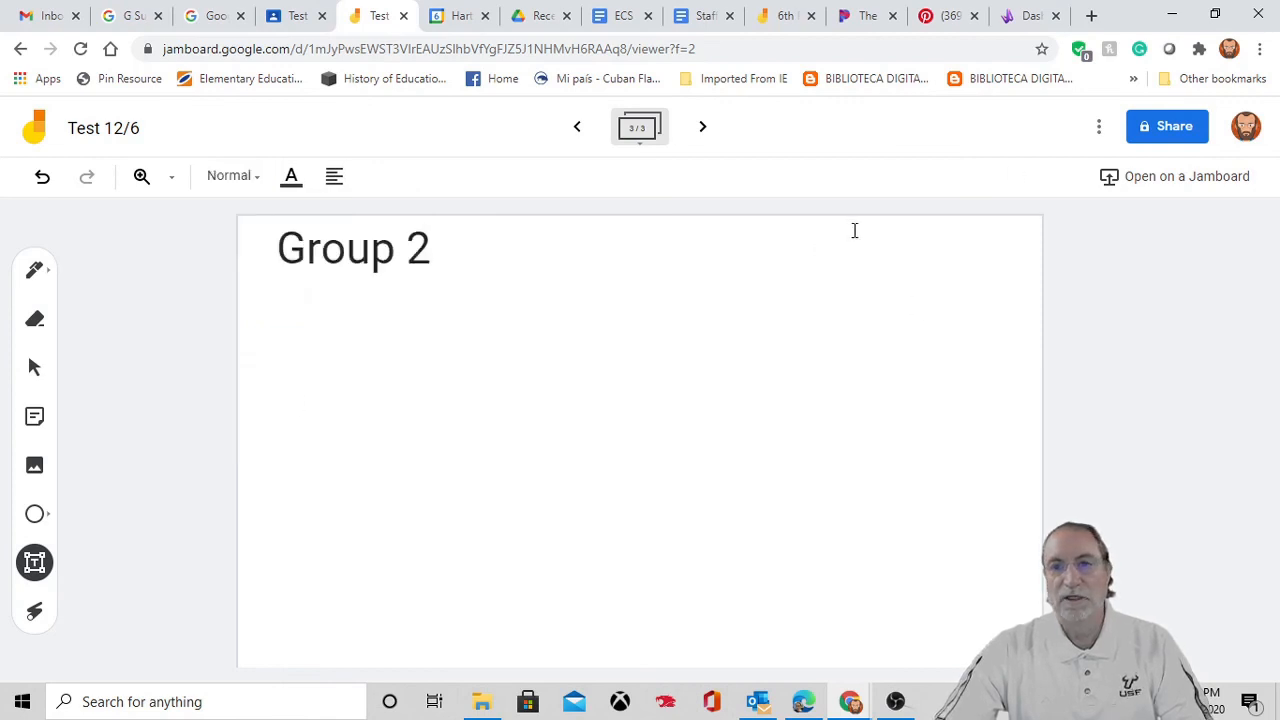
click(884, 251)
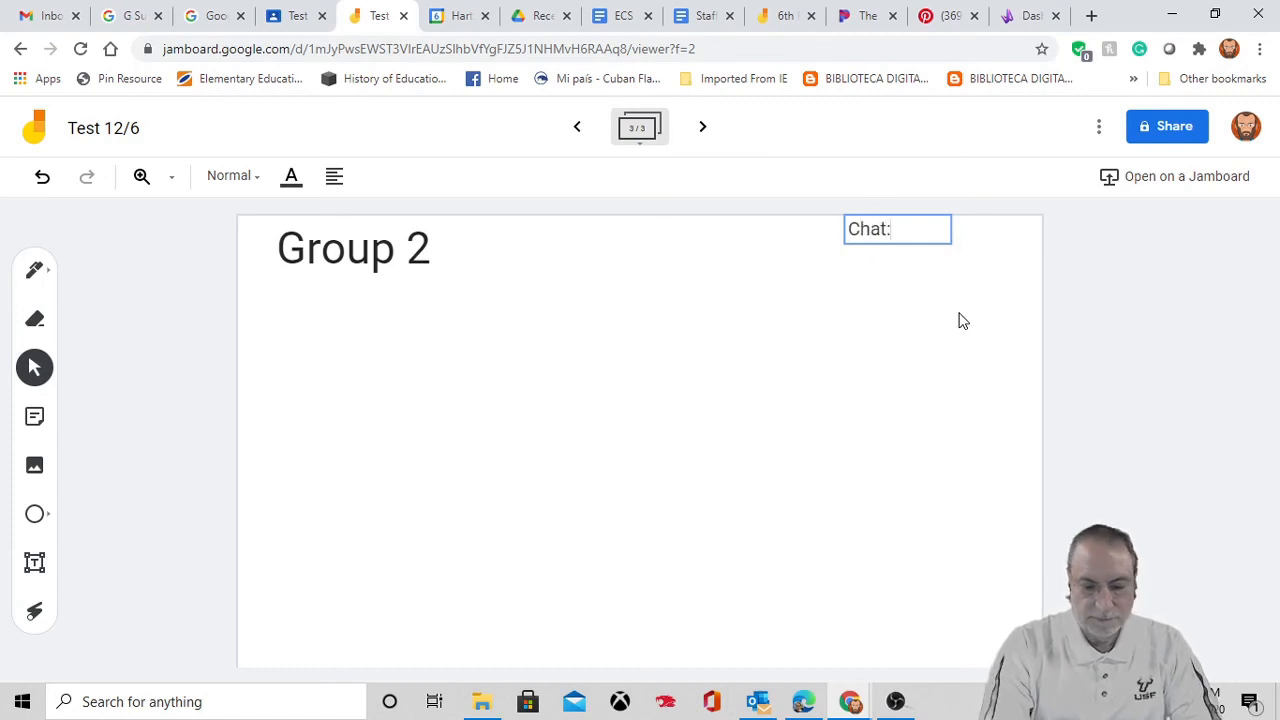
text(Chat:)
key(Return)
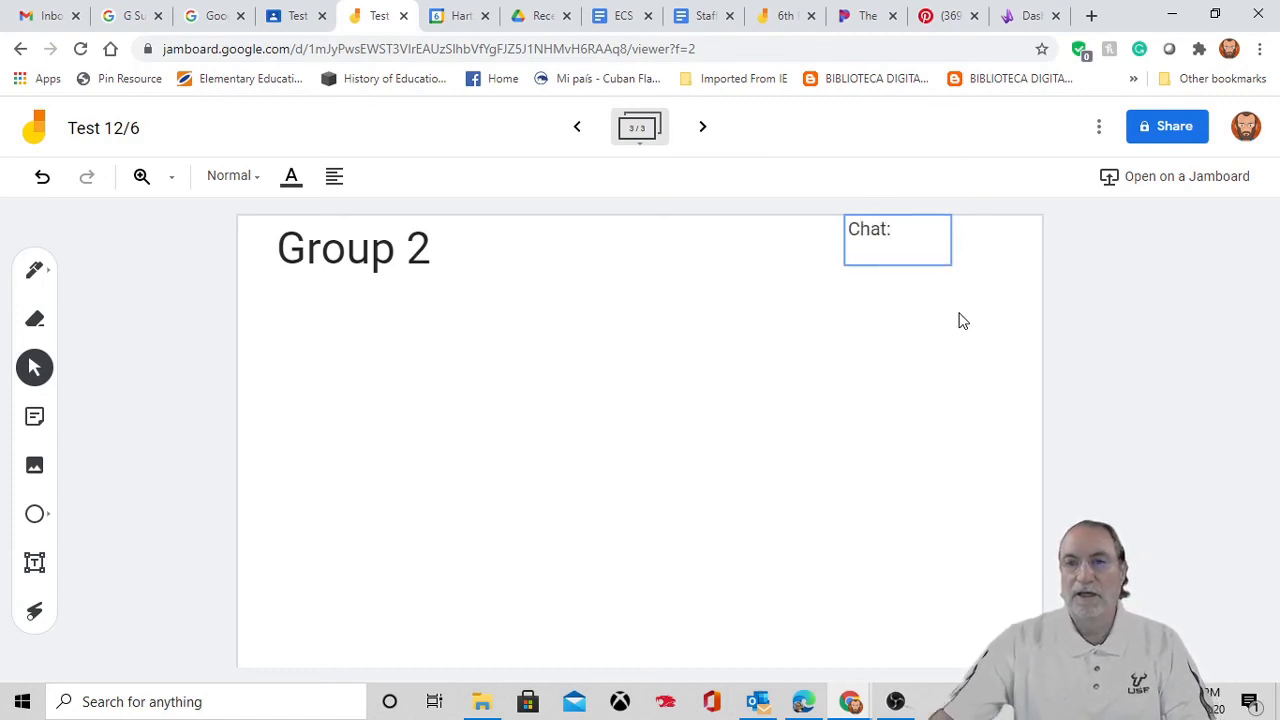
key(Return)
click(999, 270)
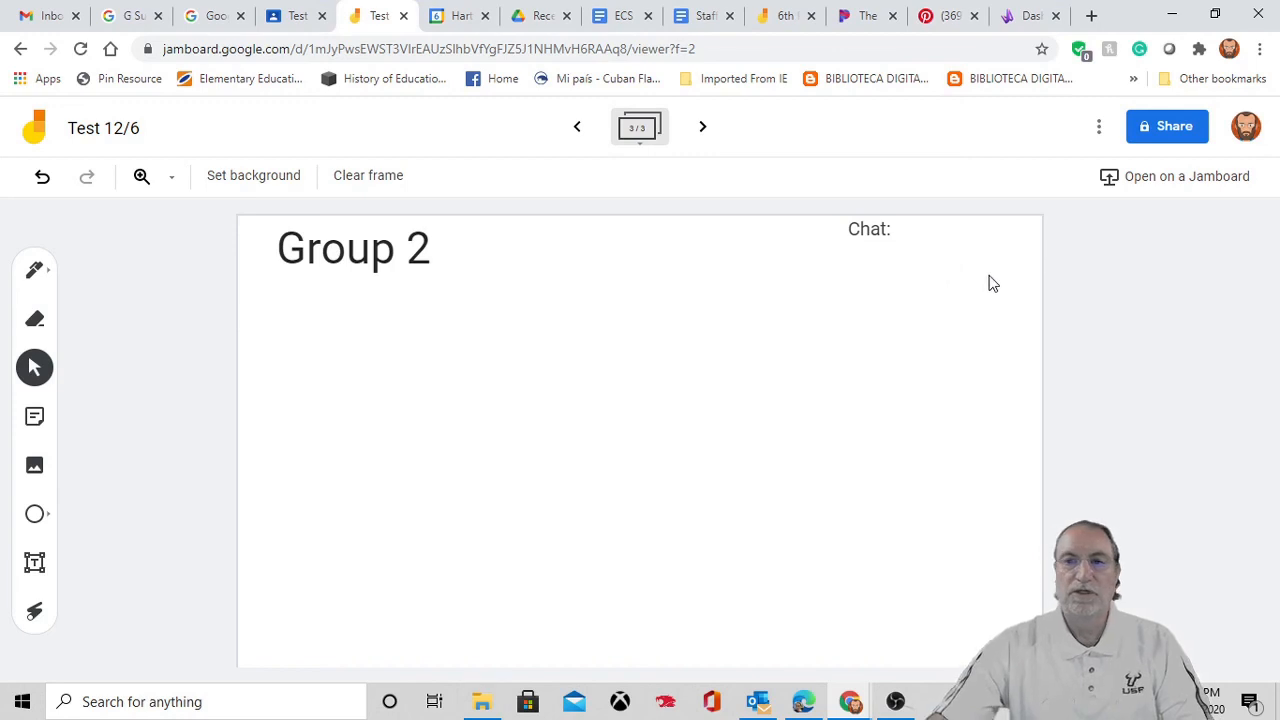
click(870, 252)
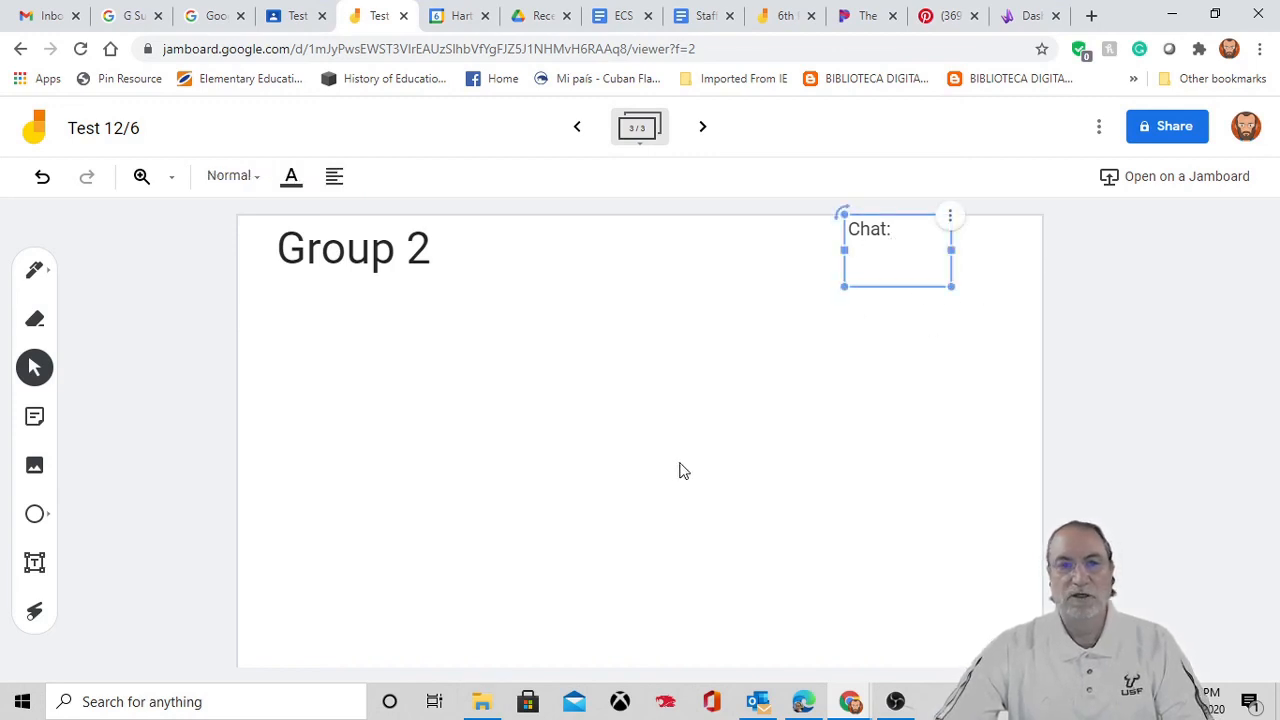
click(470, 351)
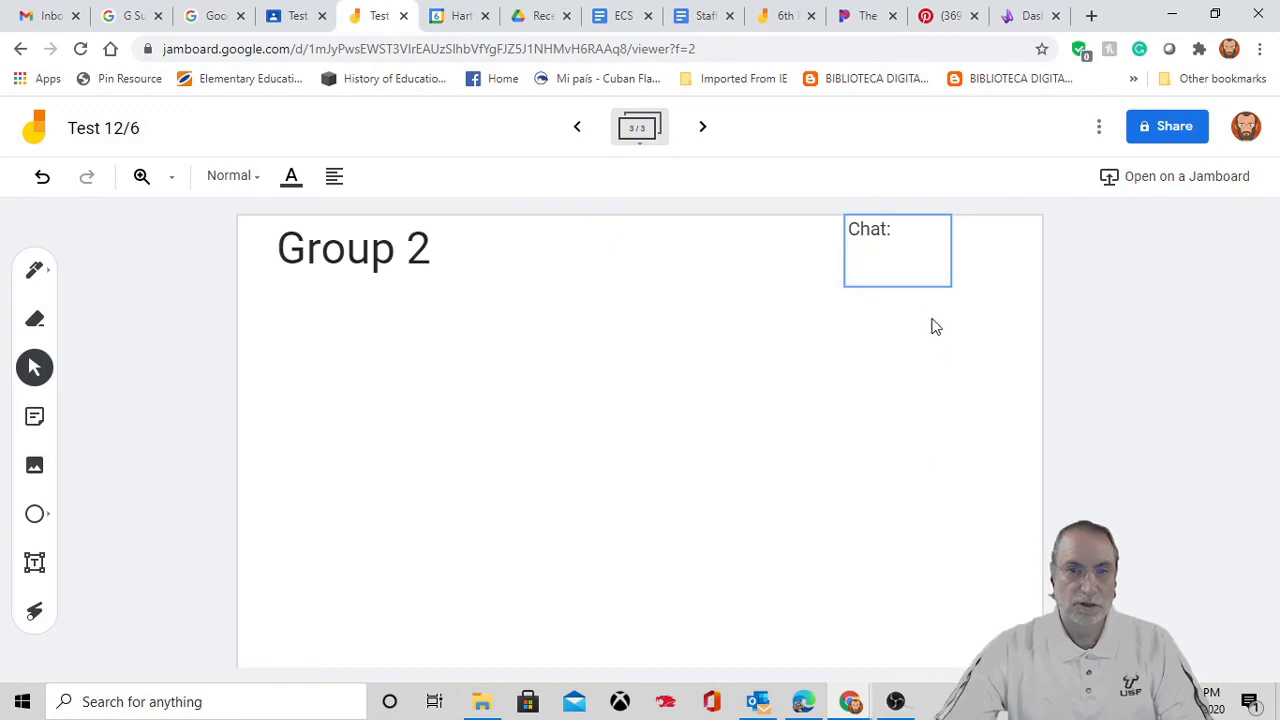
click(900, 272)
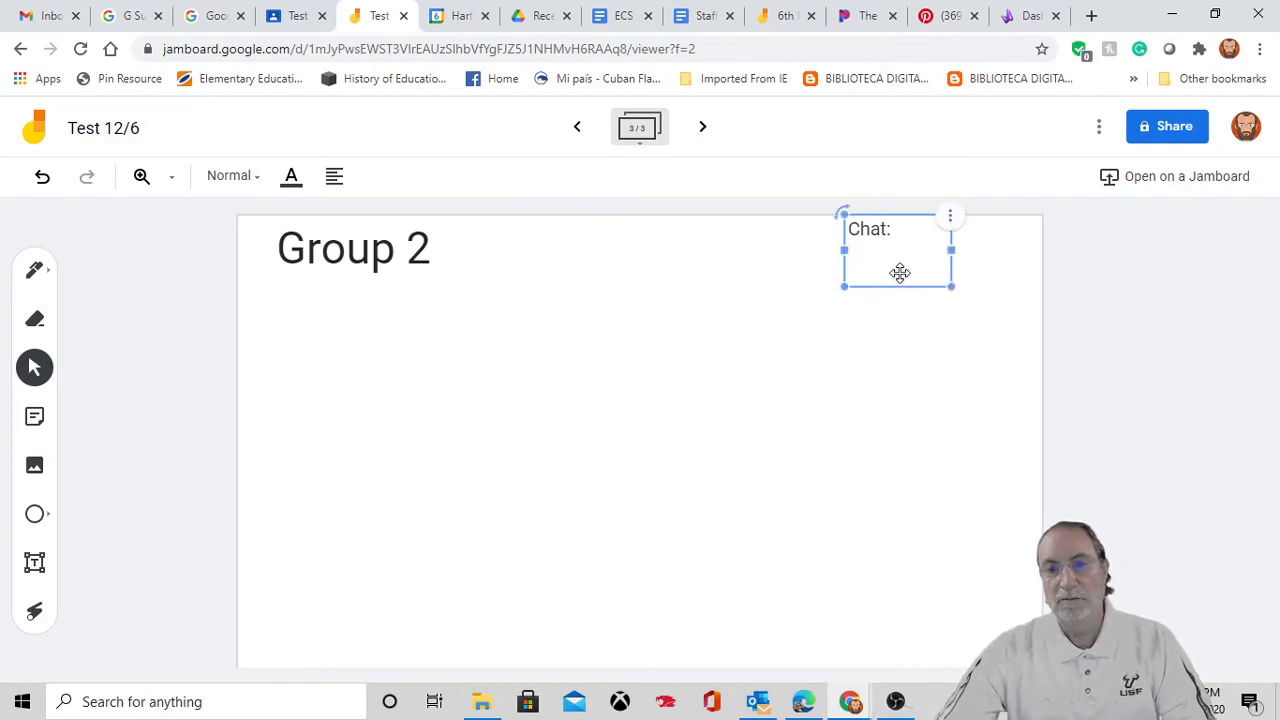
click(1146, 346)
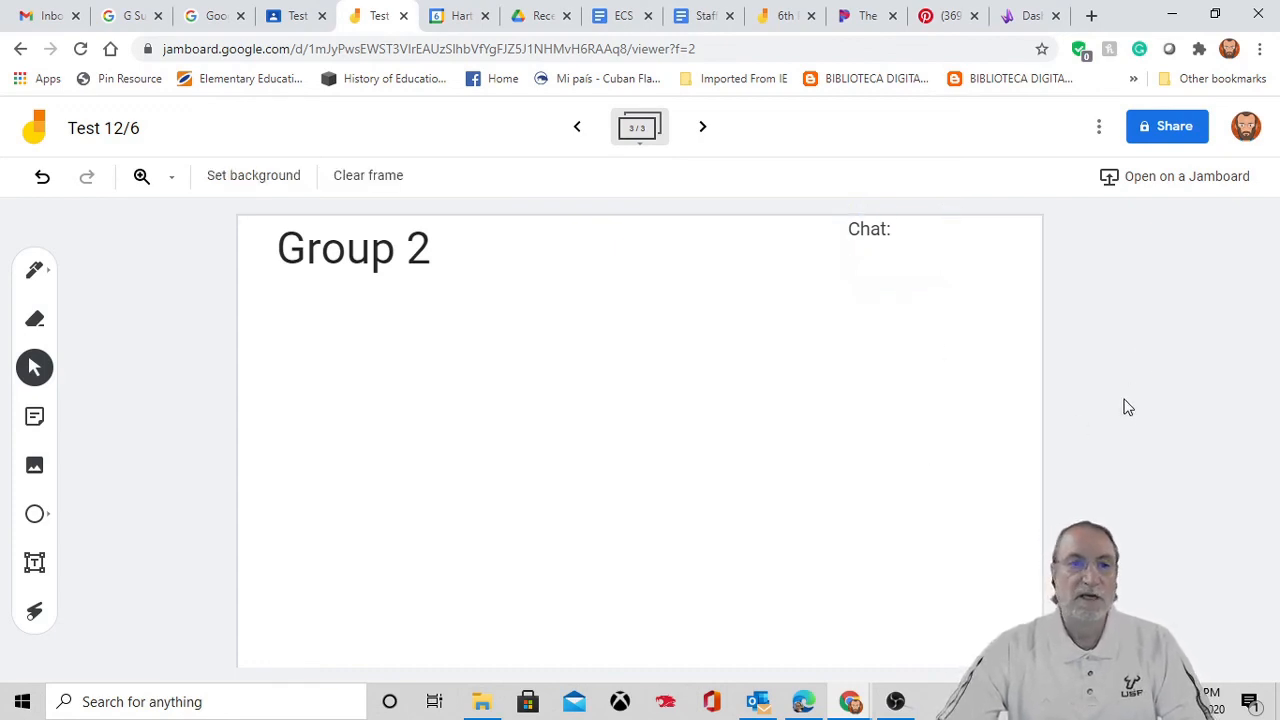
- Browse the jam's three frames with the frame overview and frame-by-frame navigation, ending on the "Group 2" frame
click(642, 146)
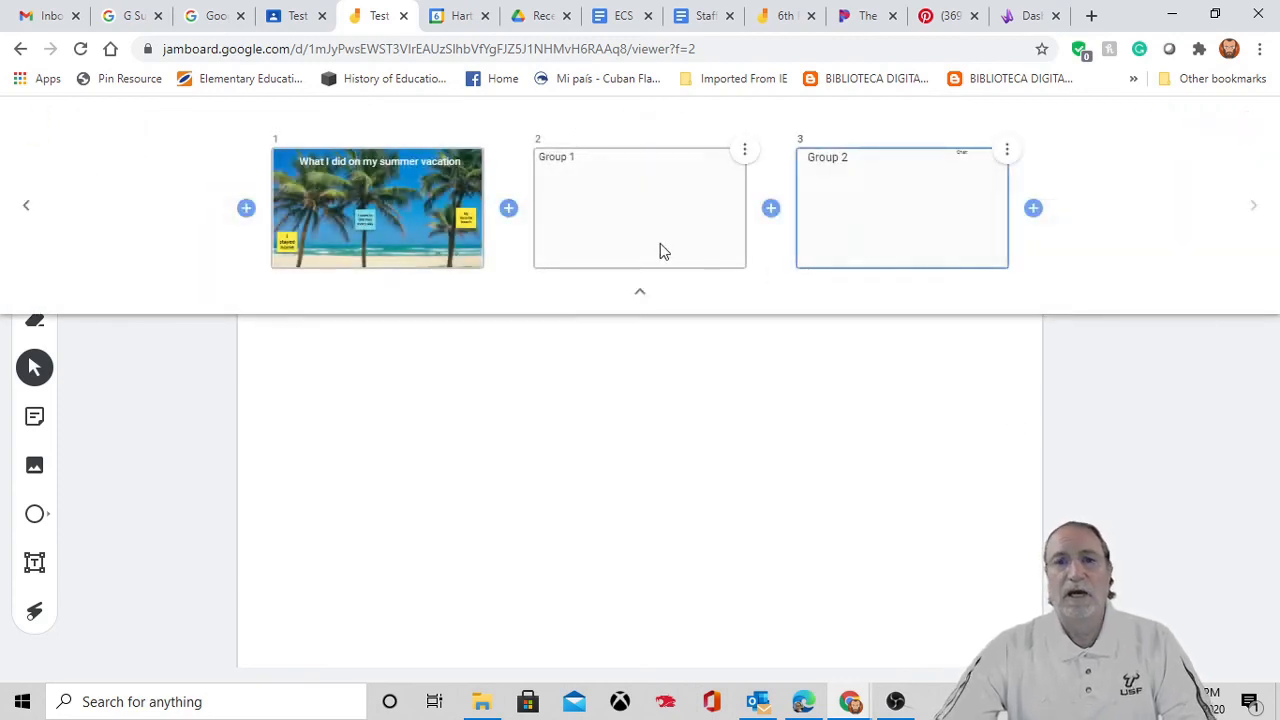
click(632, 231)
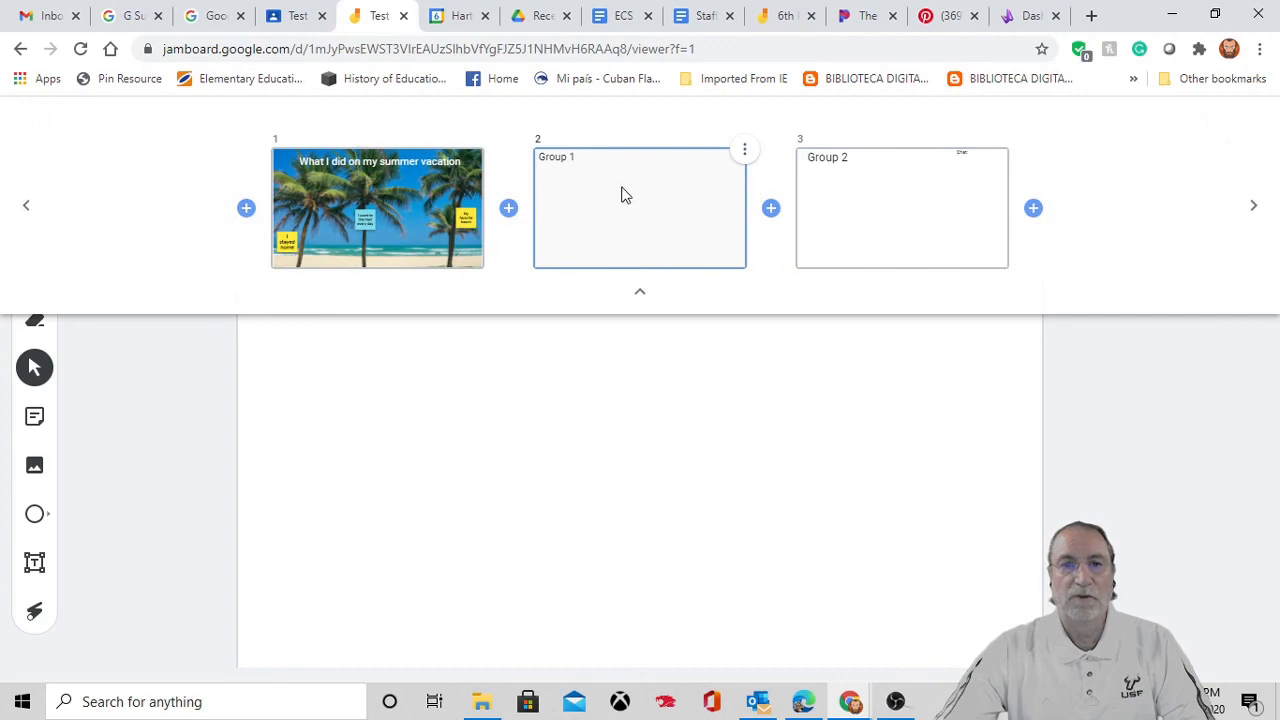
click(641, 295)
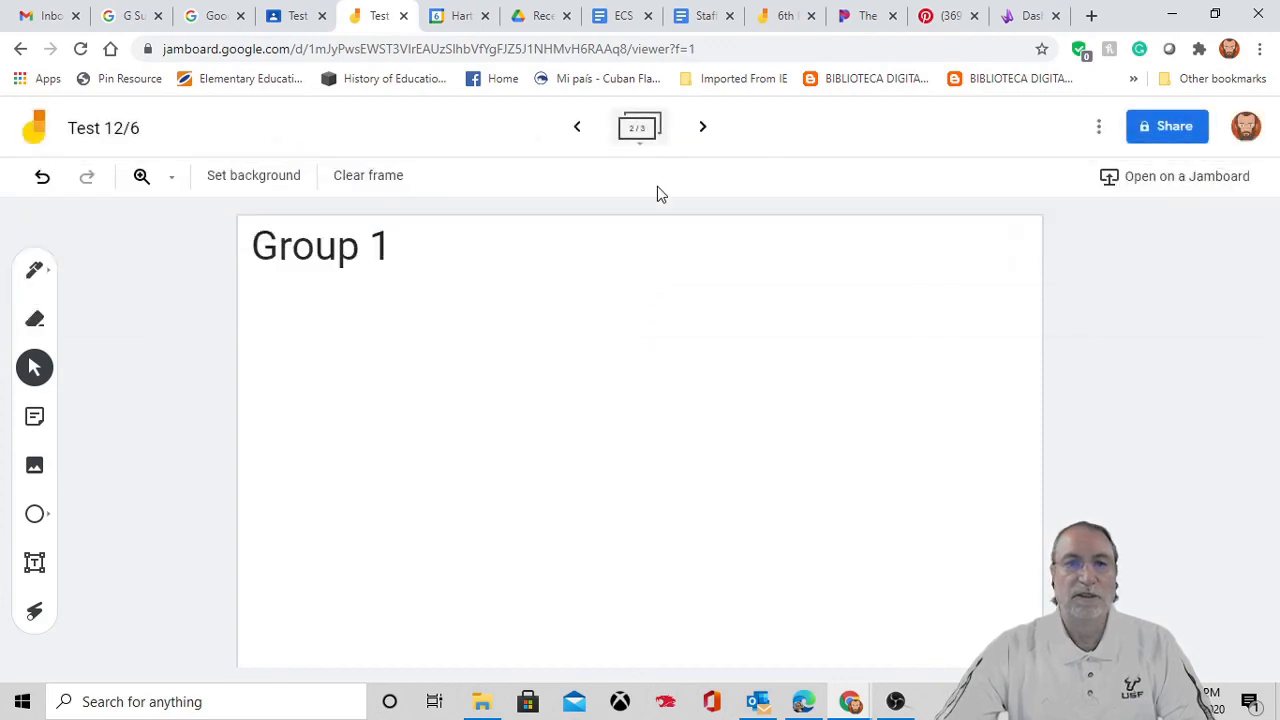
click(702, 128)
click(574, 130)
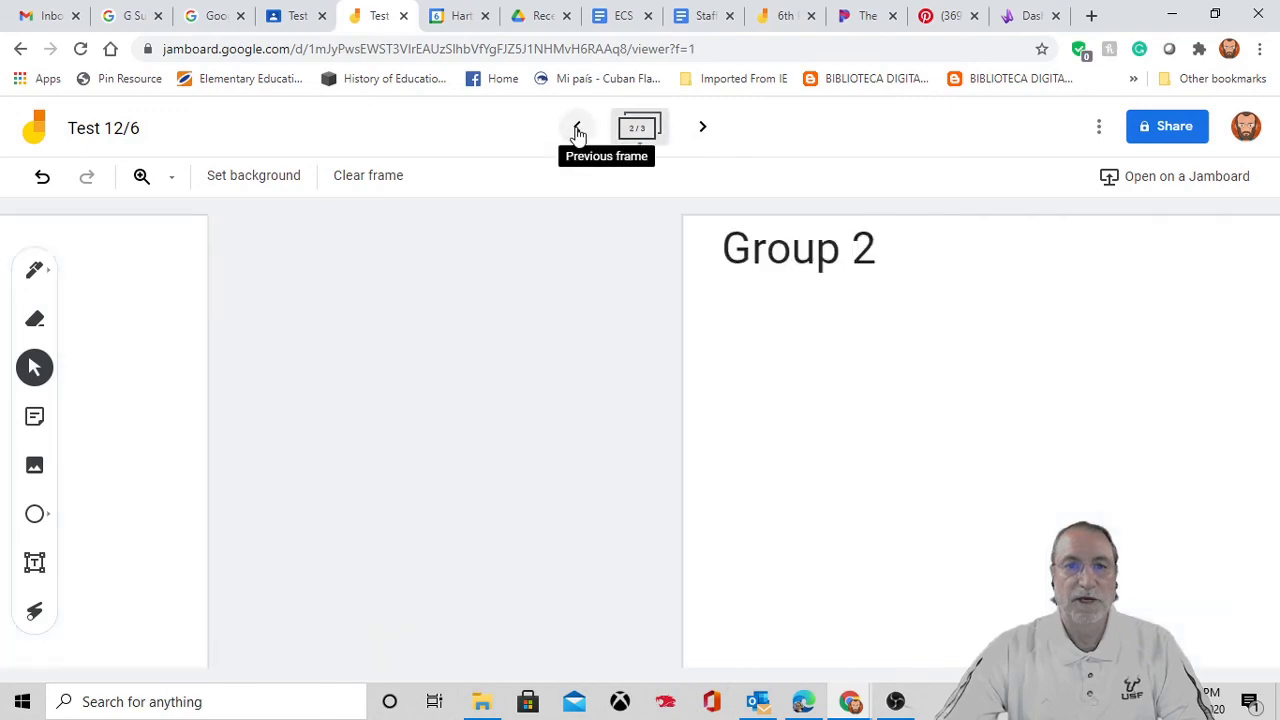
click(576, 130)
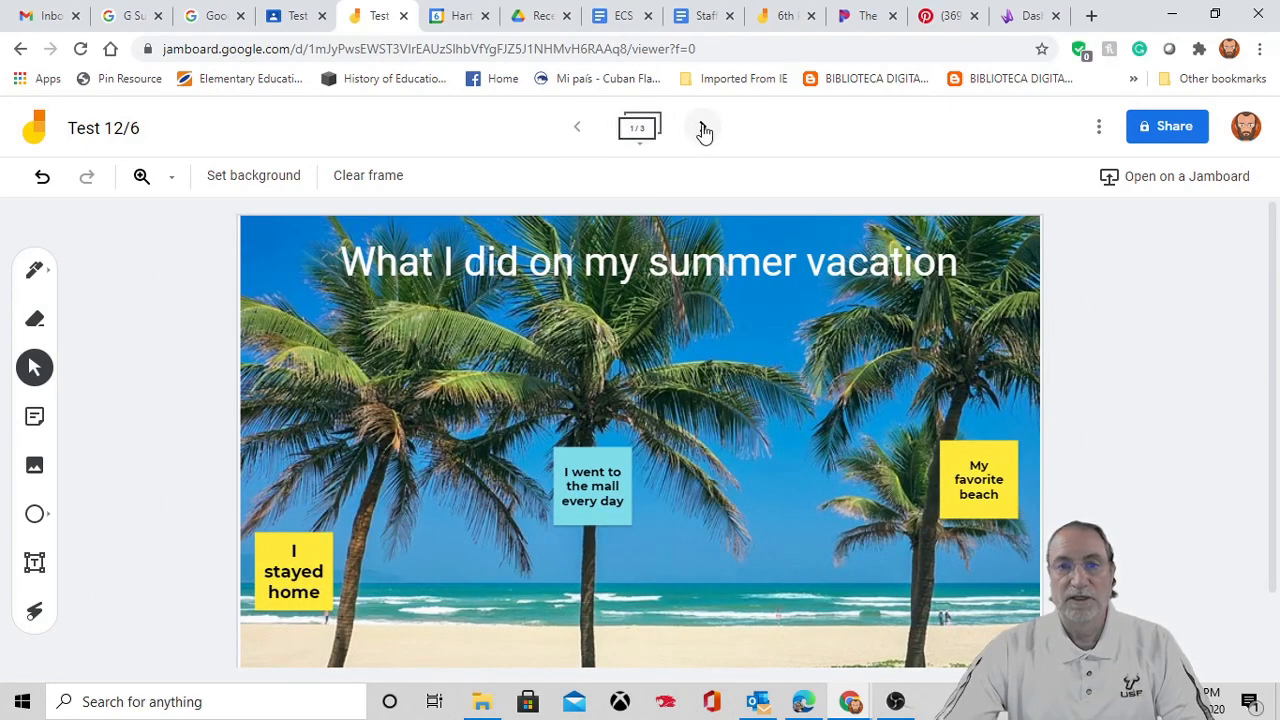
click(640, 145)
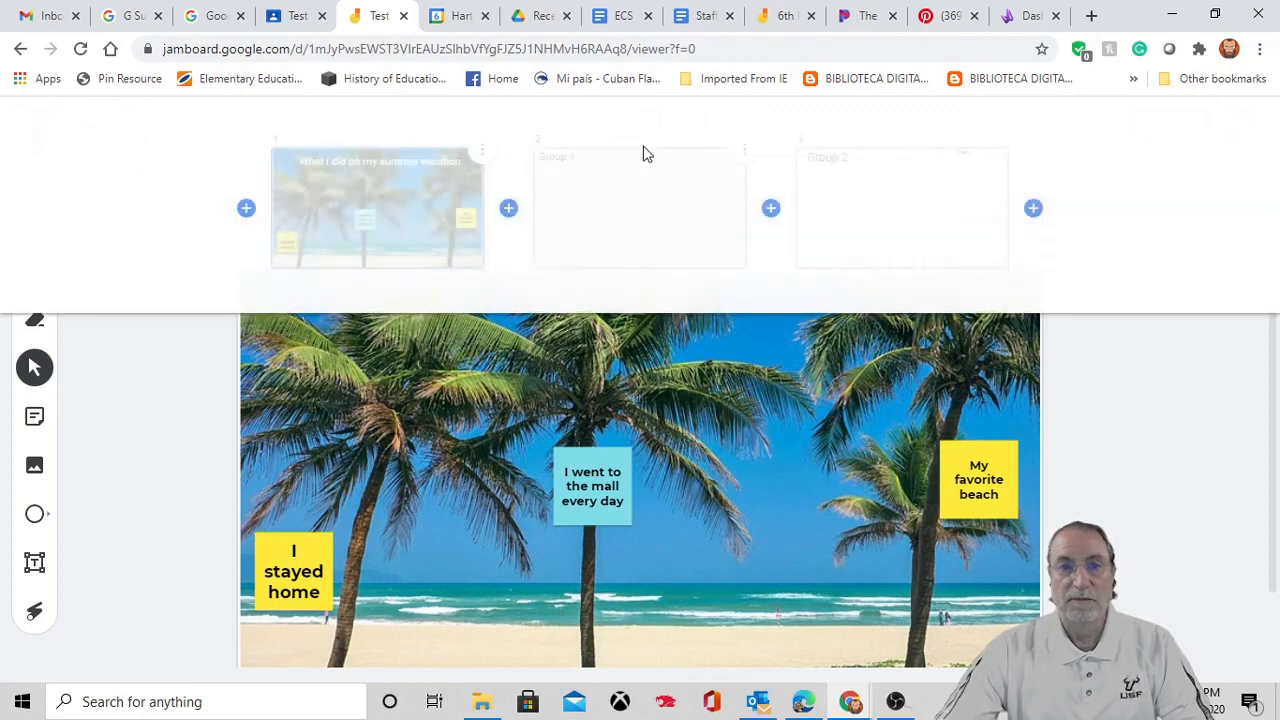
click(918, 253)
click(1160, 386)
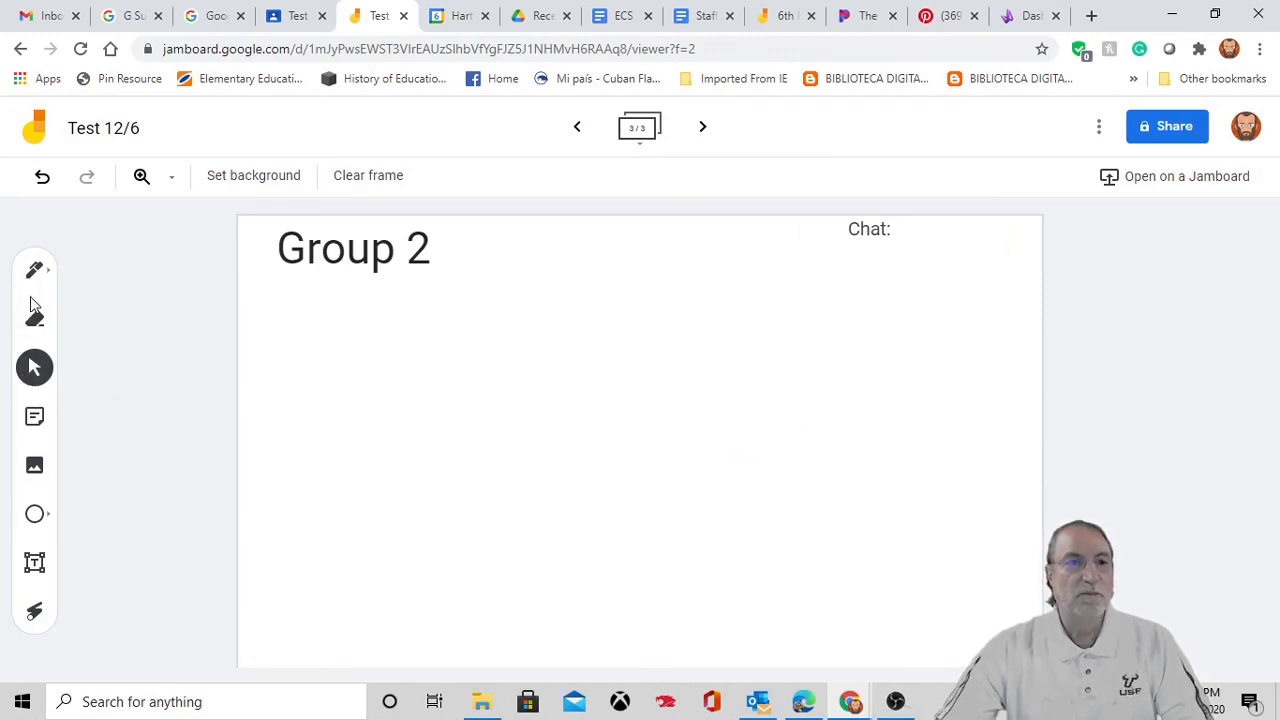
click(303, 252)
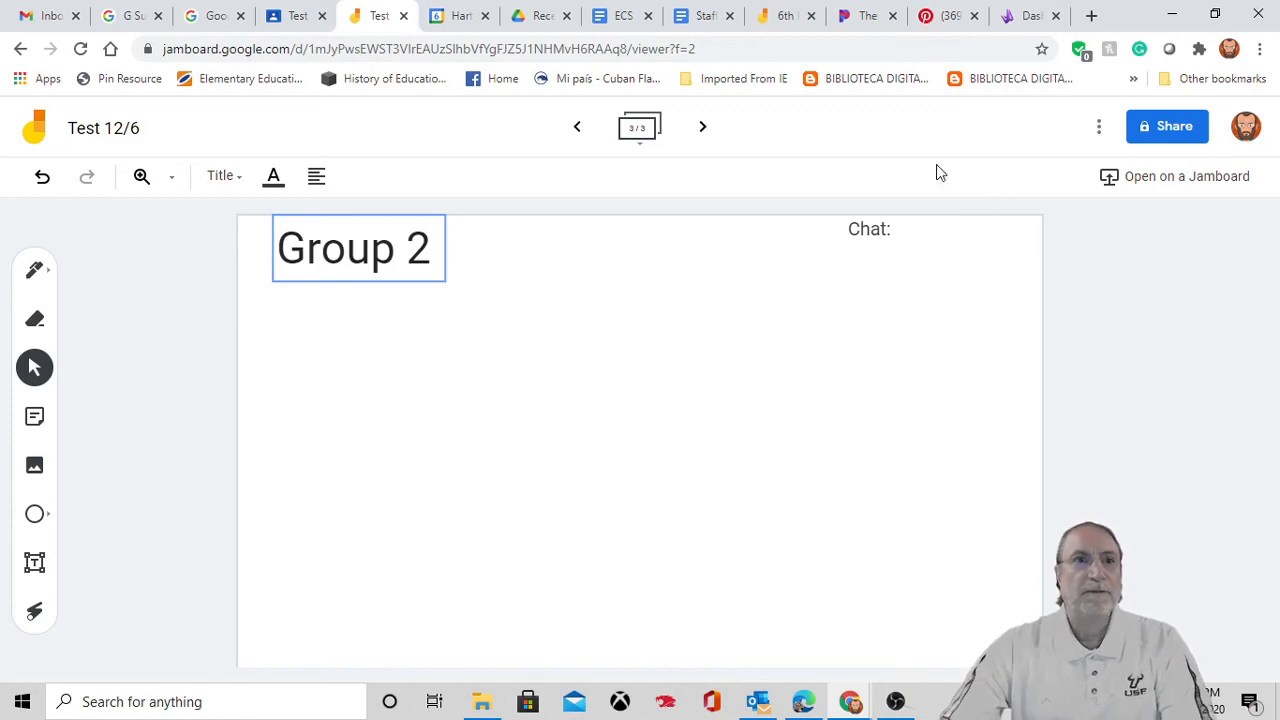
- Switch to Google Classroom and start a new assignment in the classwork of Test Class American Government
click(297, 16)
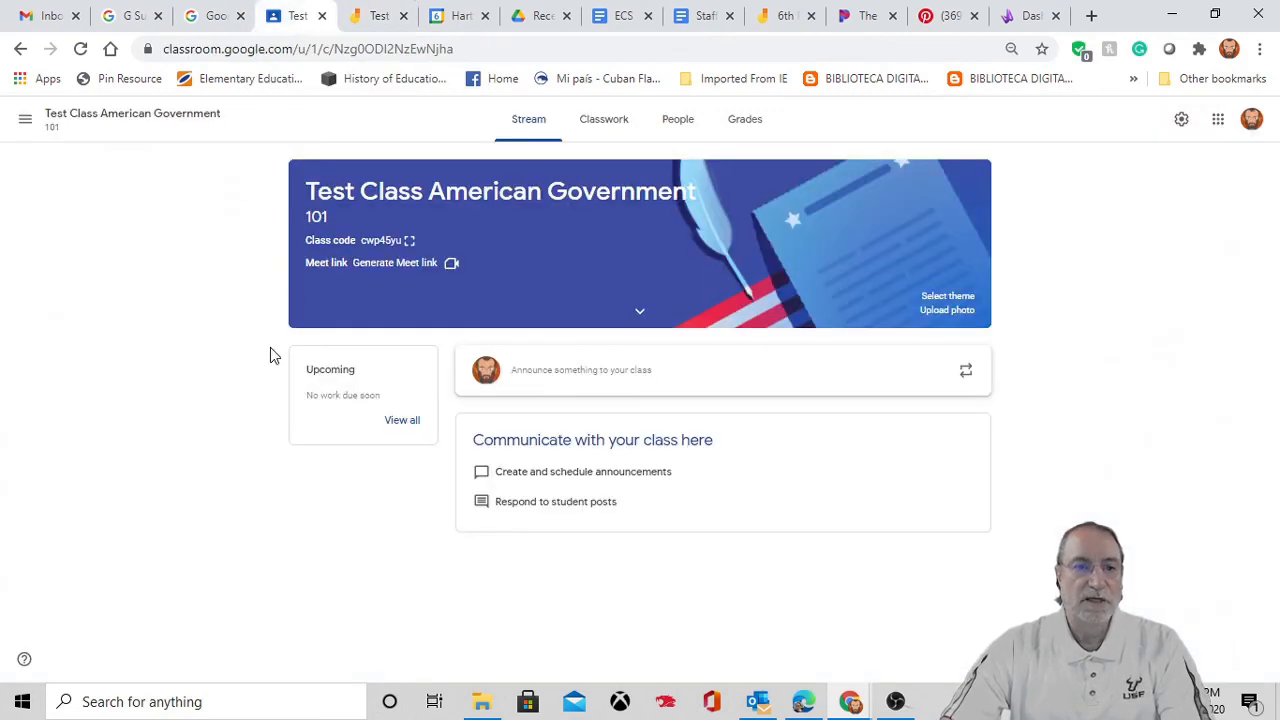
click(603, 128)
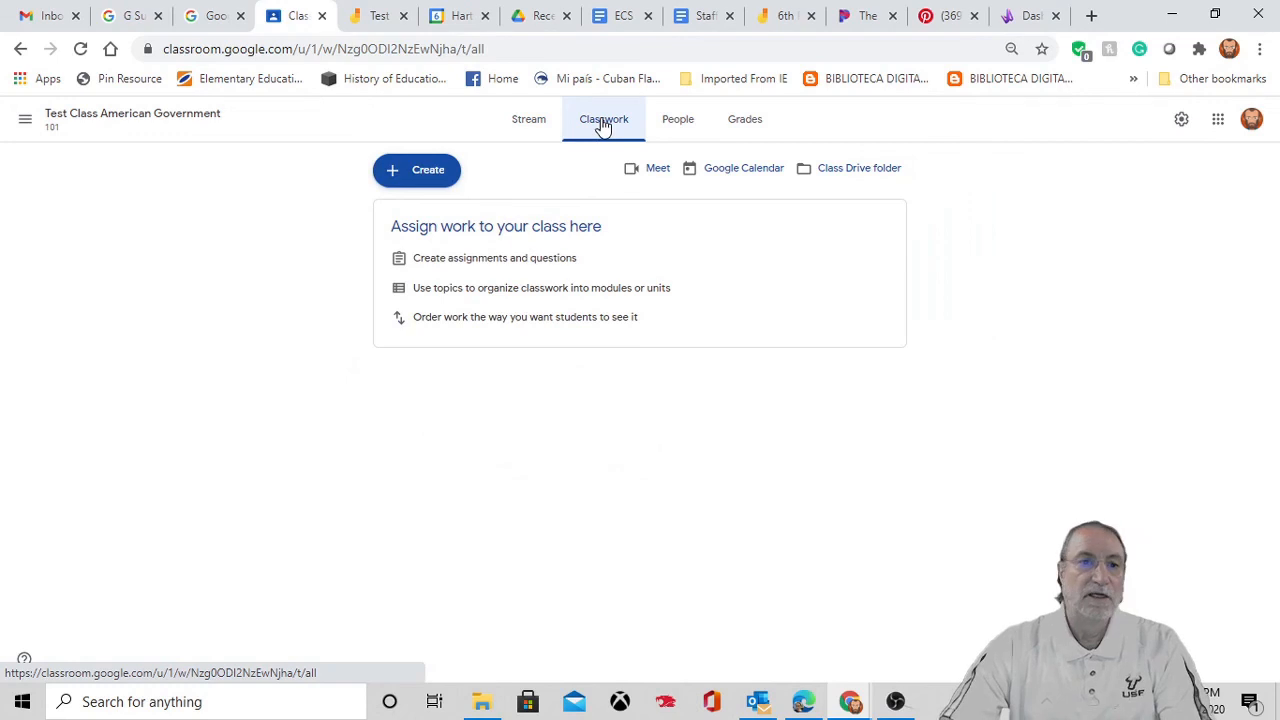
click(428, 178)
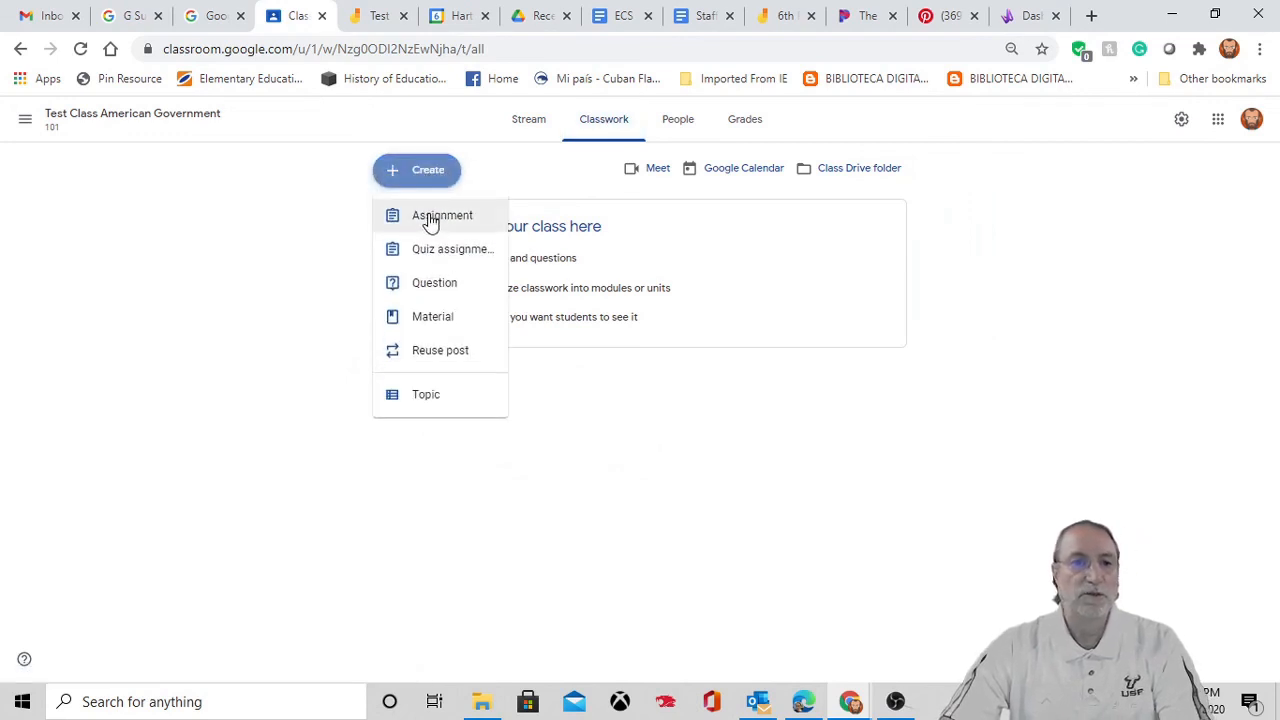
click(430, 222)
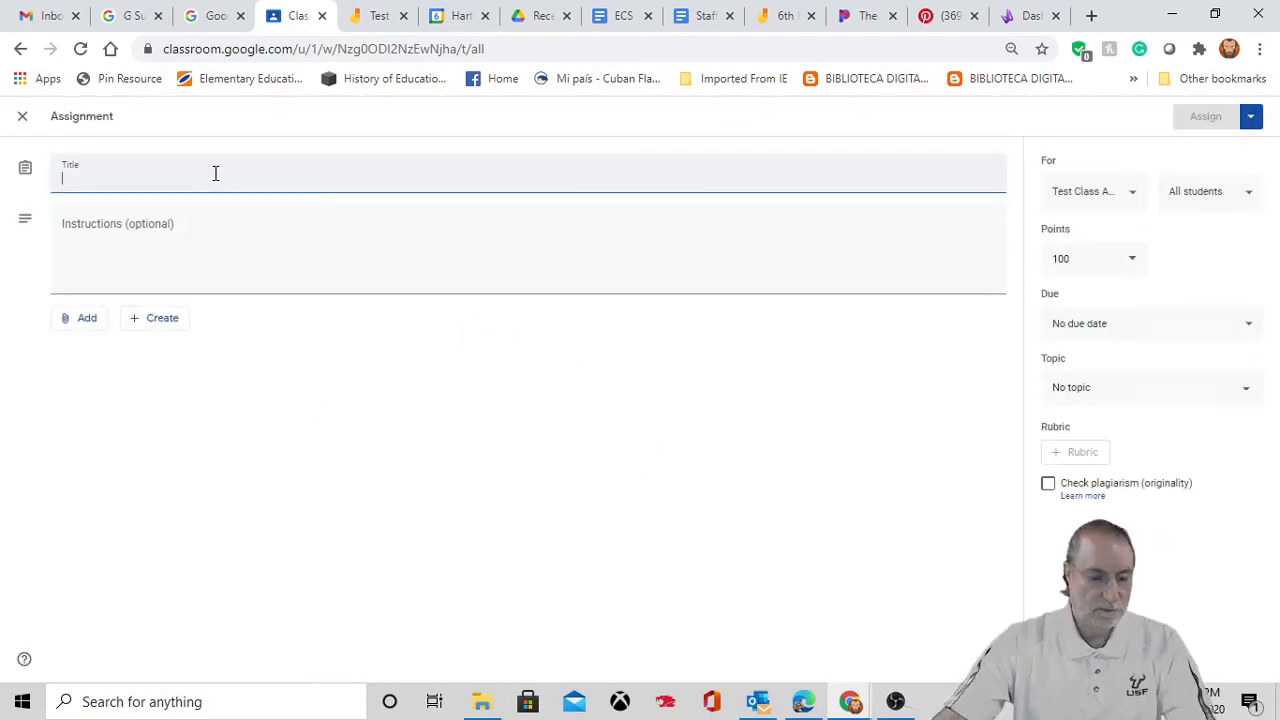
- Title the assignment "Test Assignment" and enter the instructions "Open the jamboard and ffollow the instructions"
text(Test Assignment)
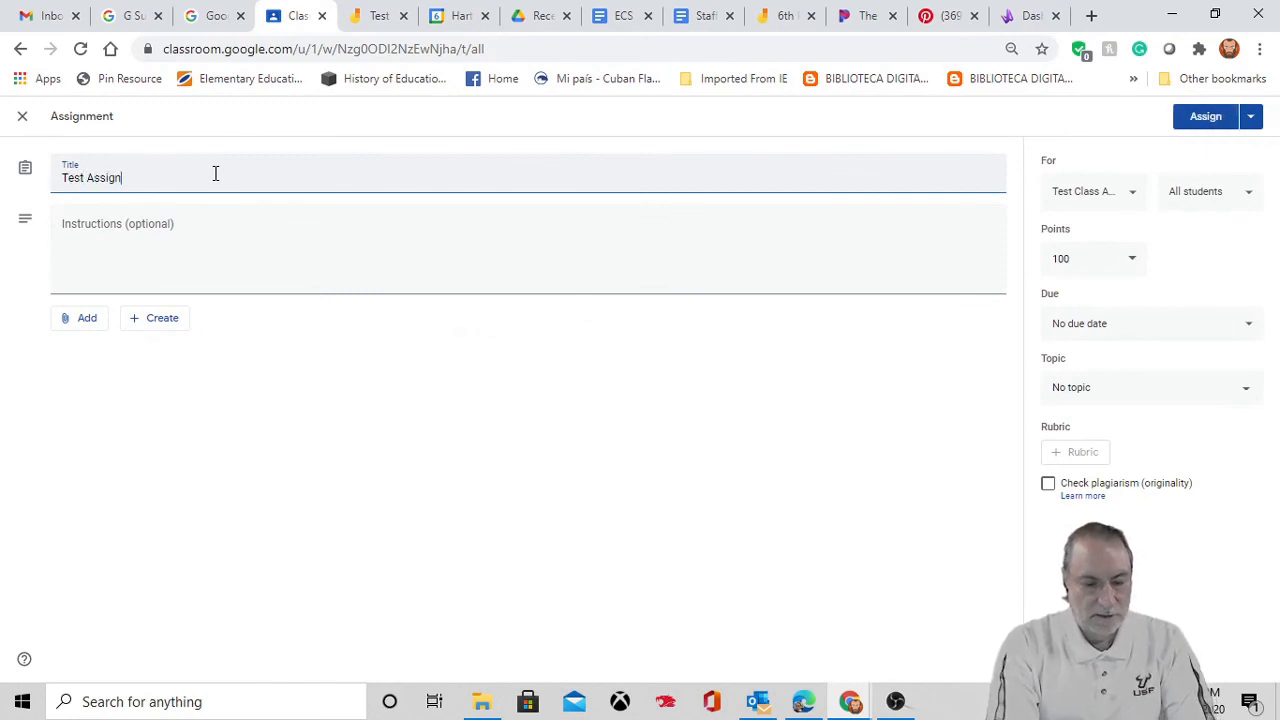
click(84, 222)
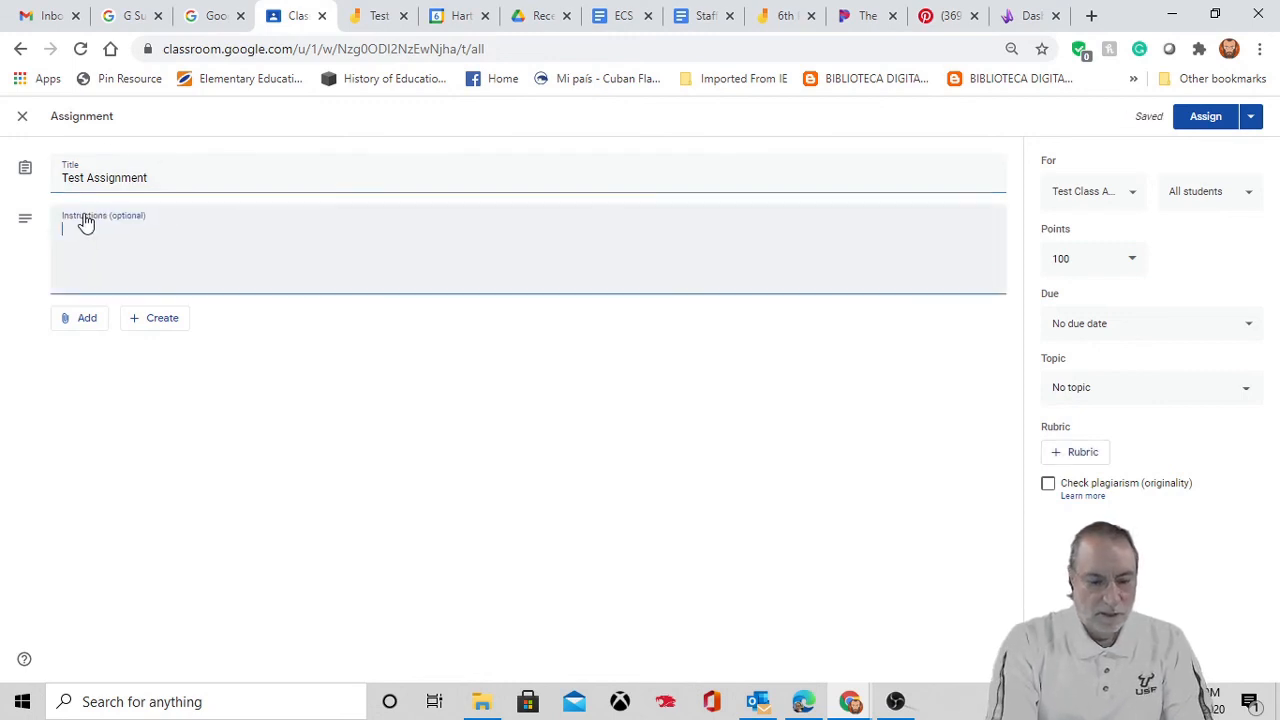
text(Op)
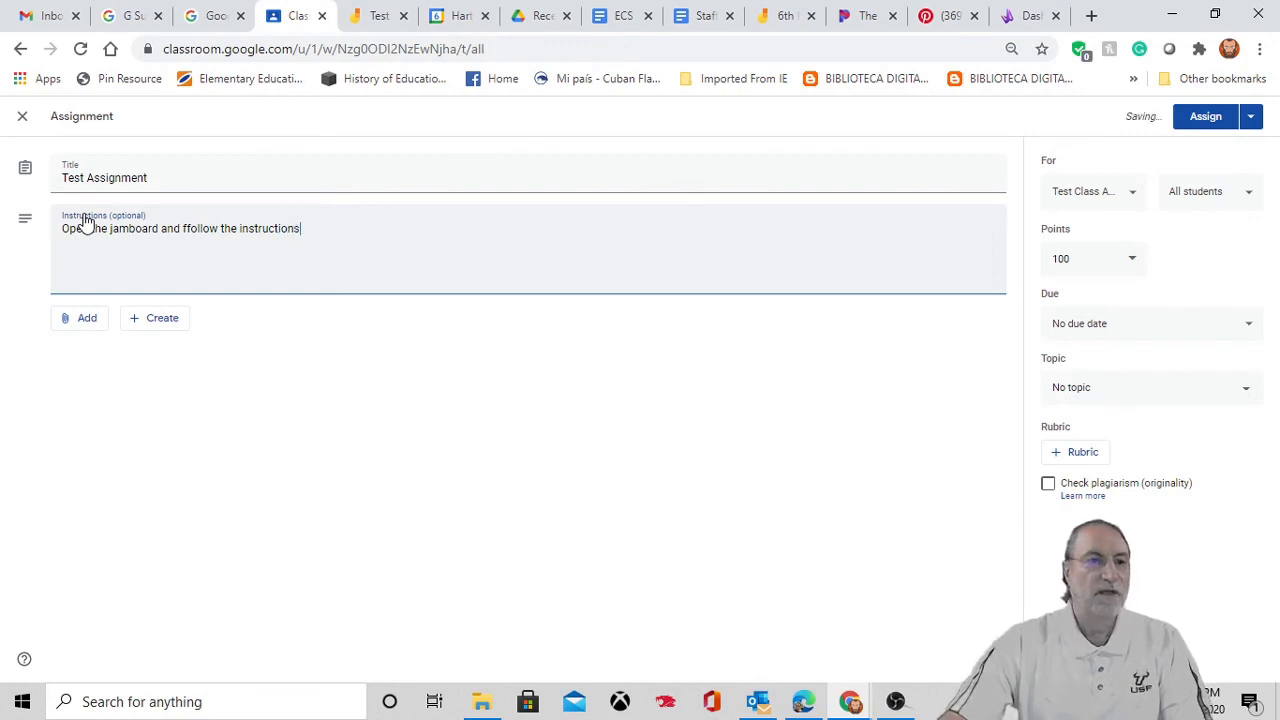
- Correct the typos in the assignment instructions so they read "Open the jamboard and follow the instructions"
click(82, 226)
text(n)
drag(184, 226, 192, 226)
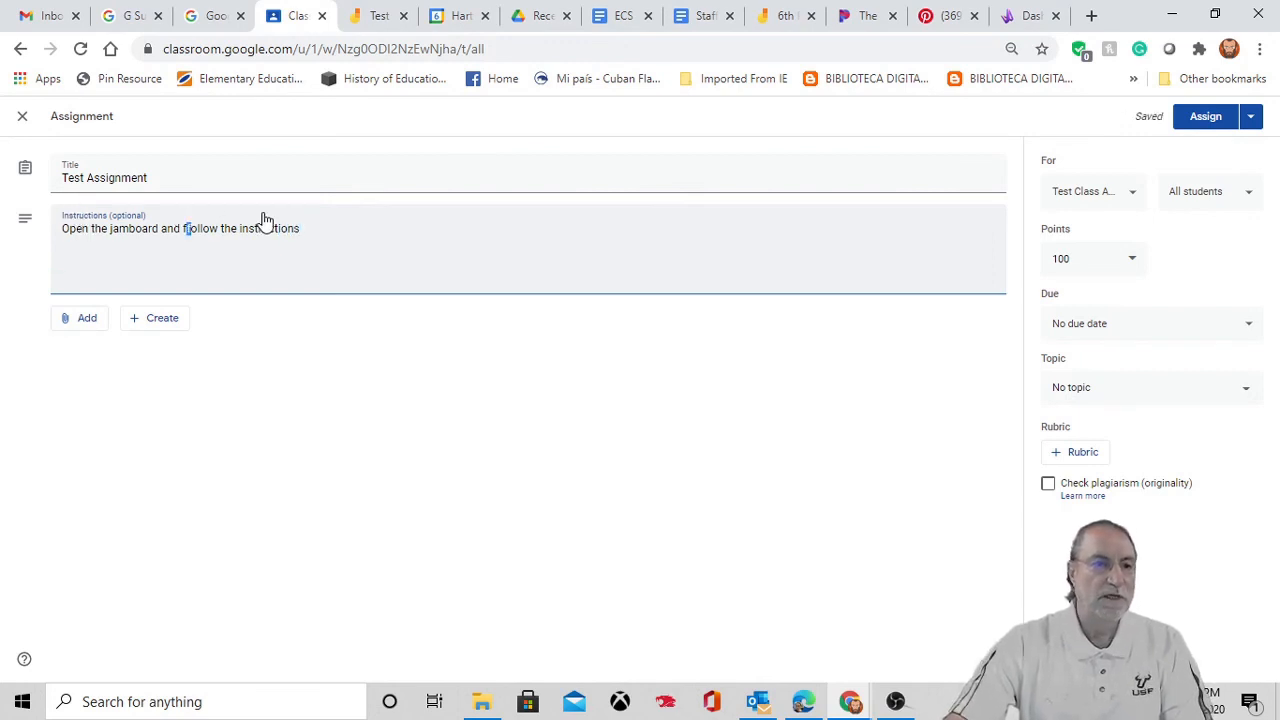
key(BackSpace)
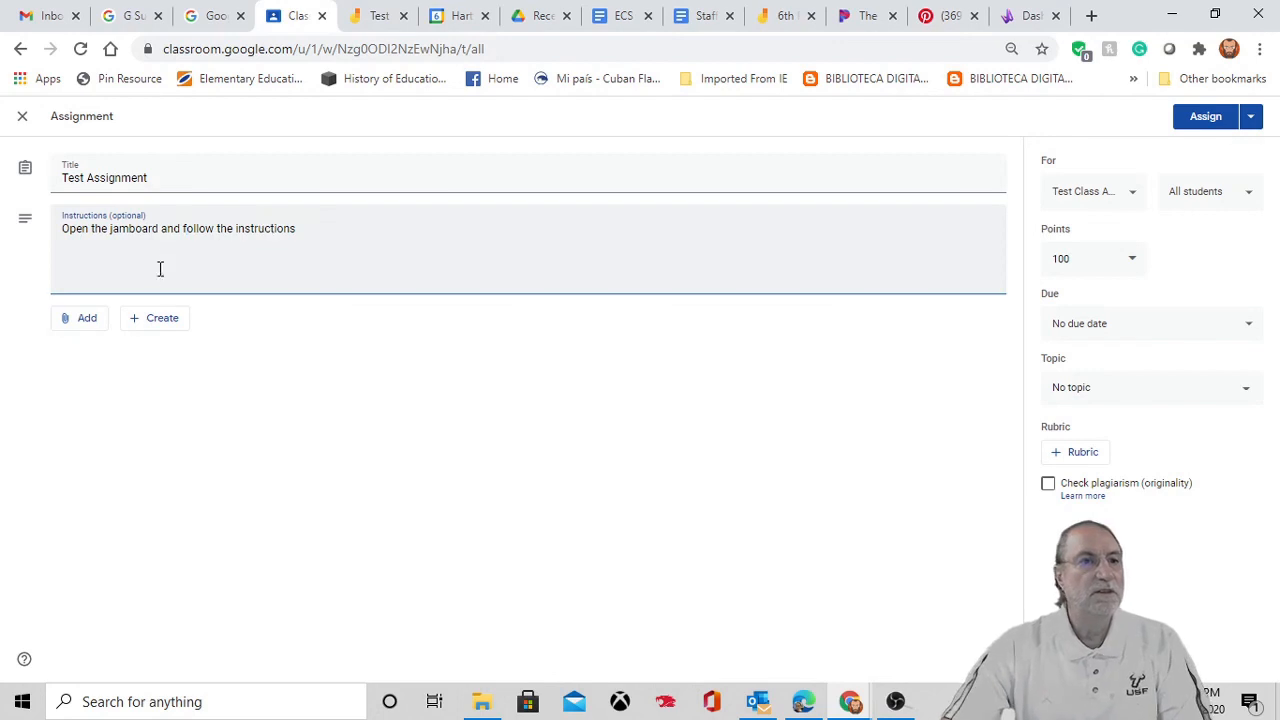
- Attach the "Test 12/6" jam from Google Drive to the assignment
click(68, 322)
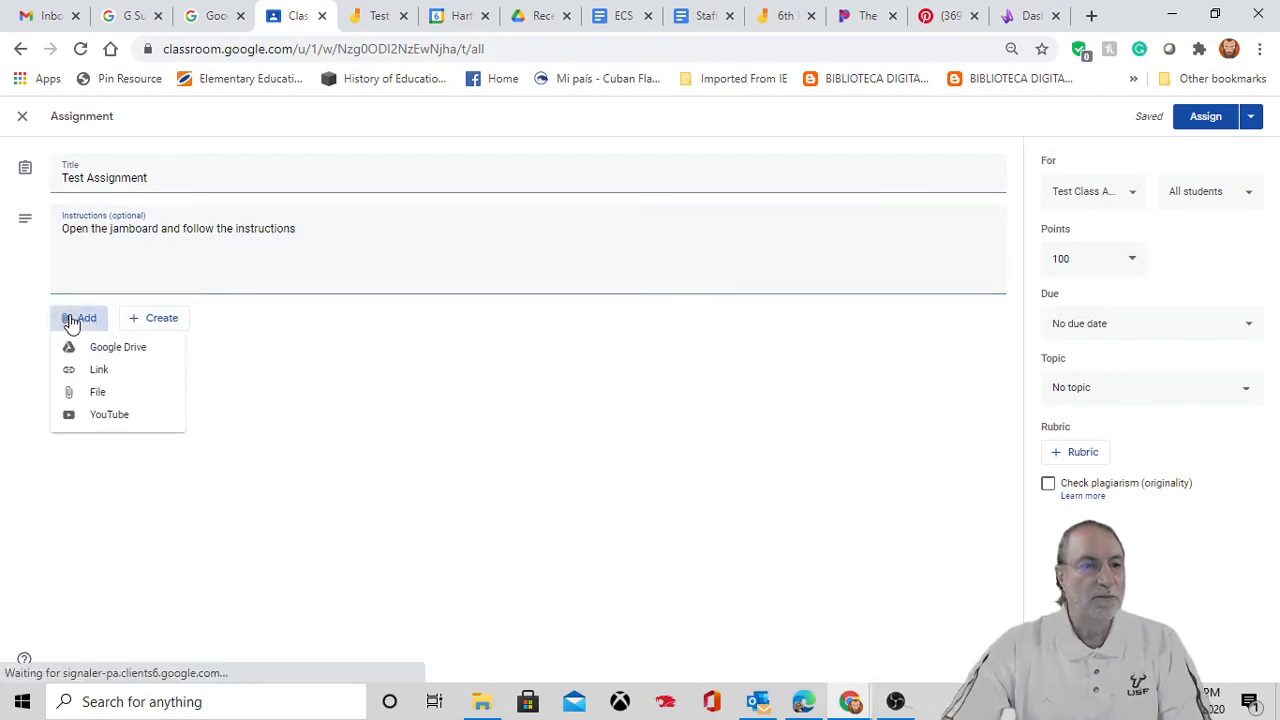
click(108, 355)
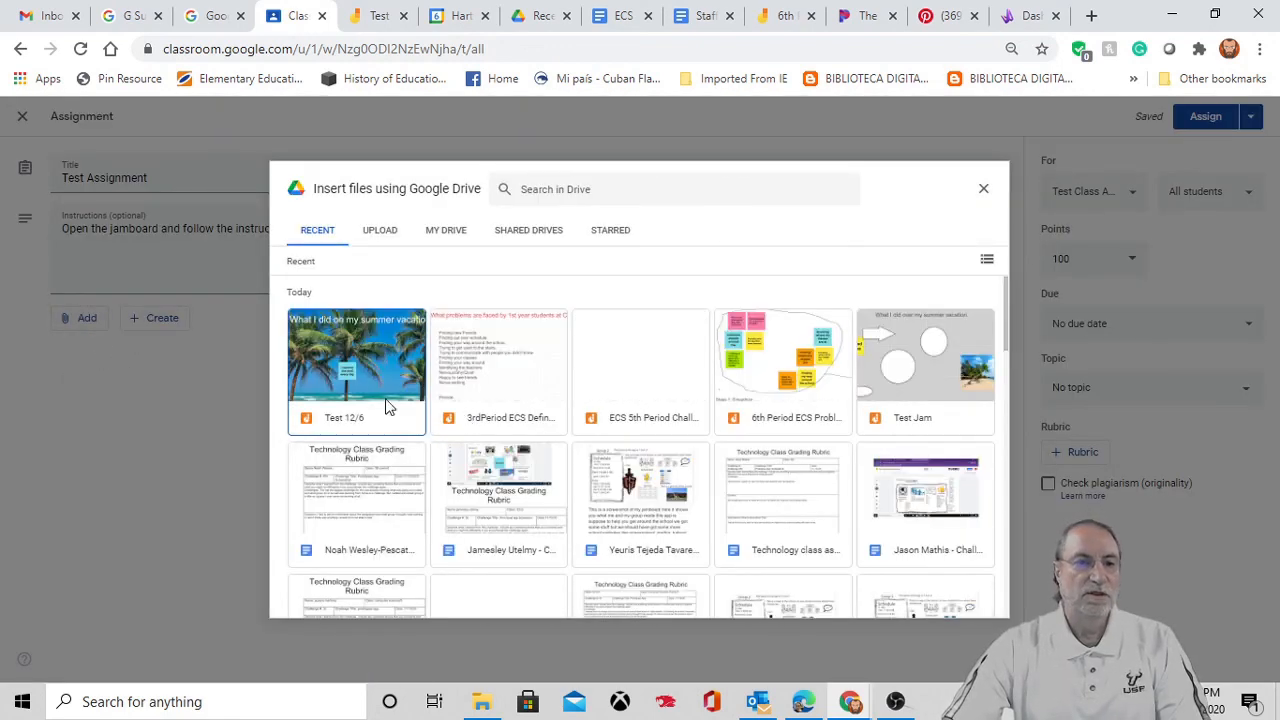
click(359, 367)
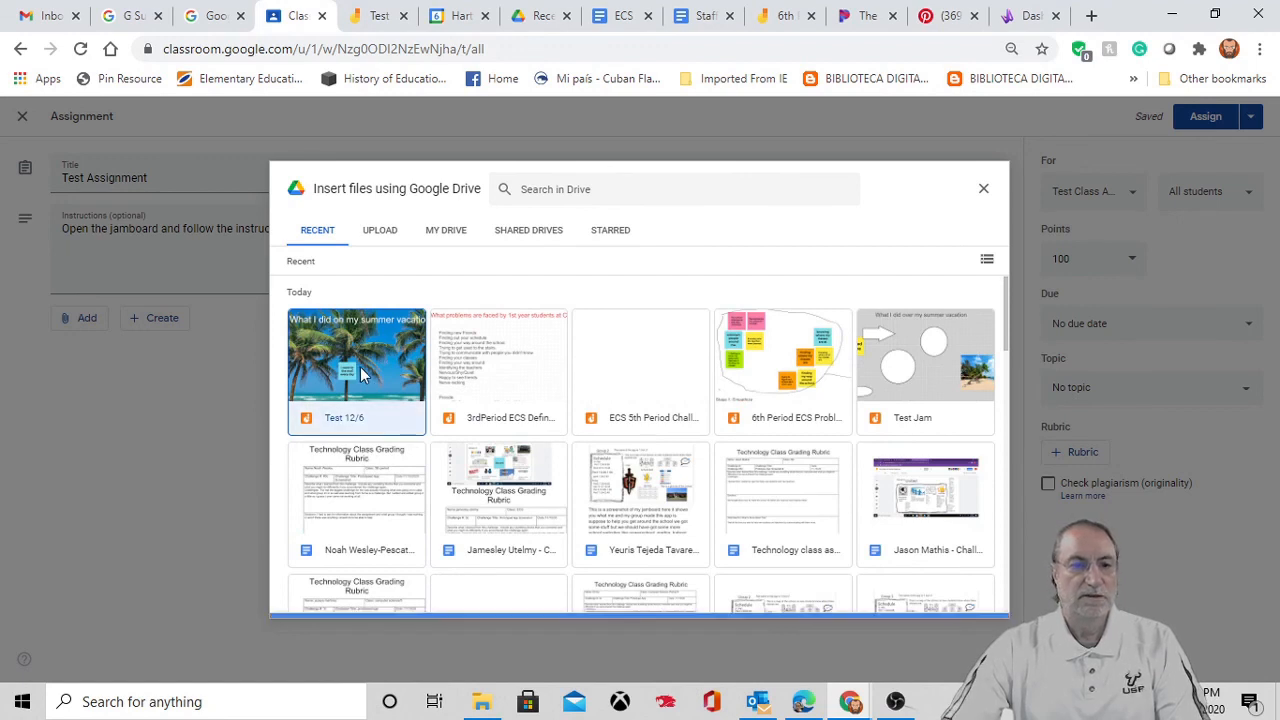
click(972, 601)
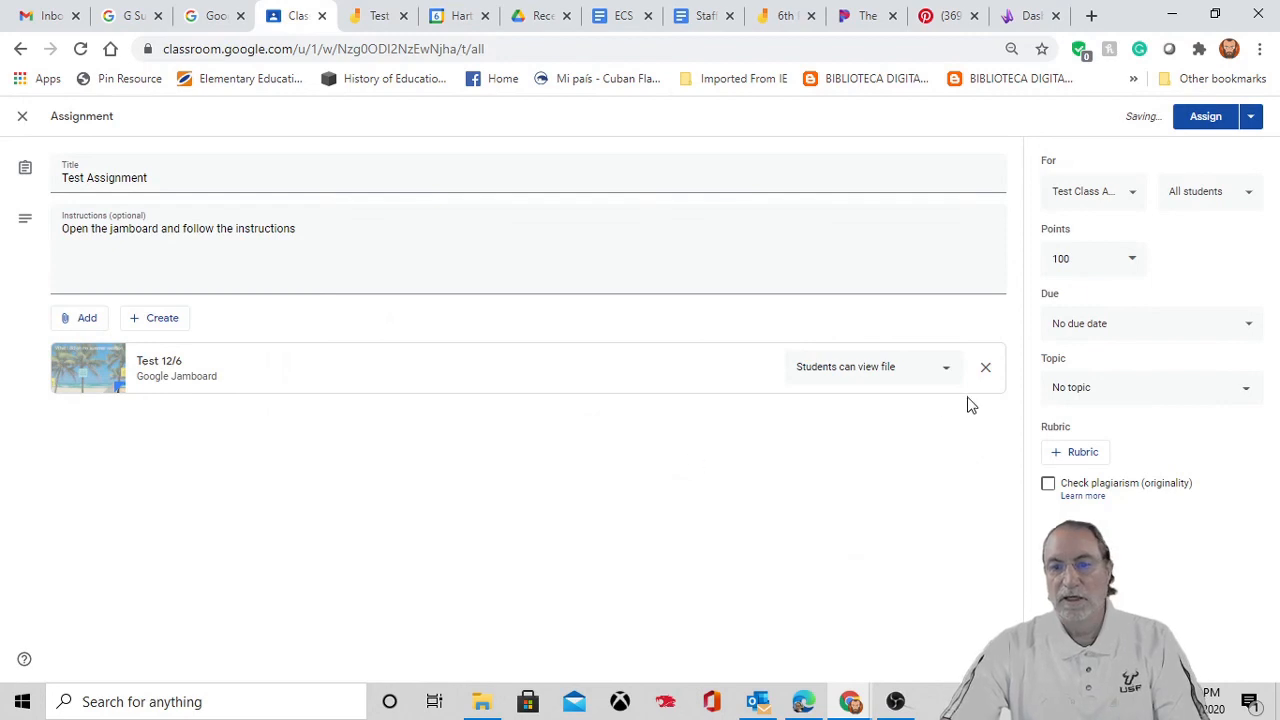
- Set the attached jam's permission to "Students can edit file" and assign the assignment to the class
click(948, 372)
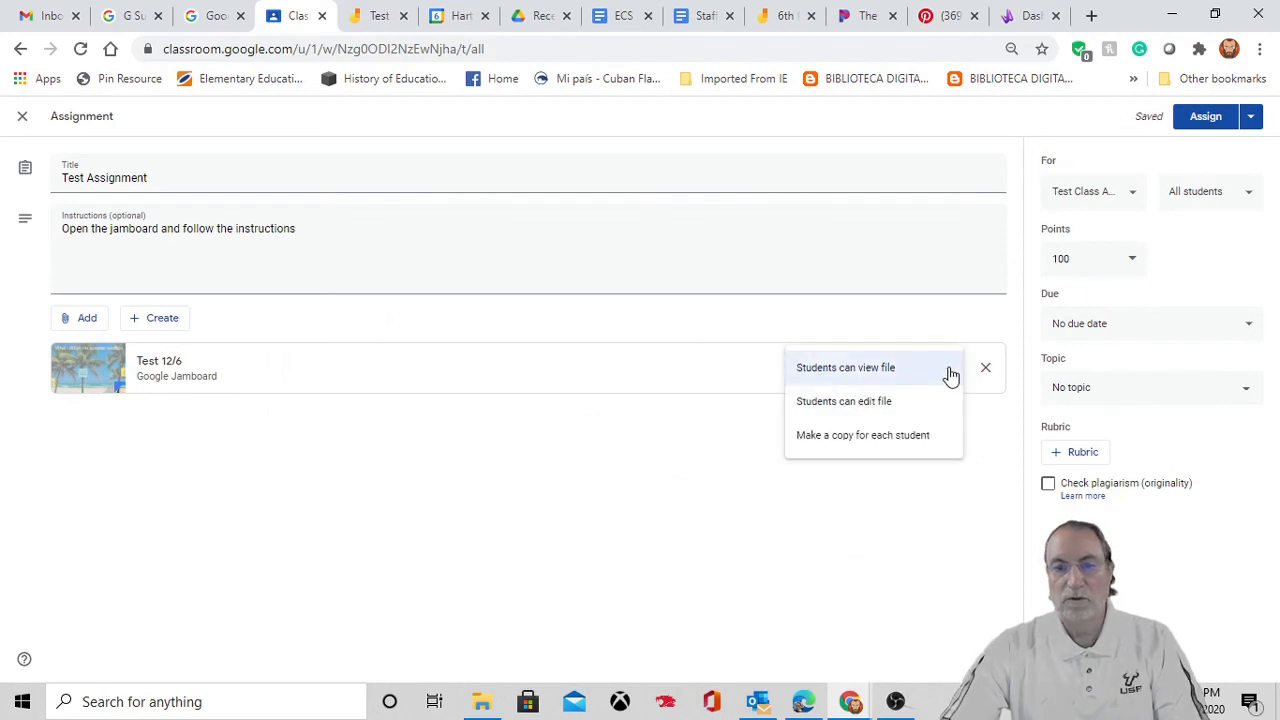
click(866, 405)
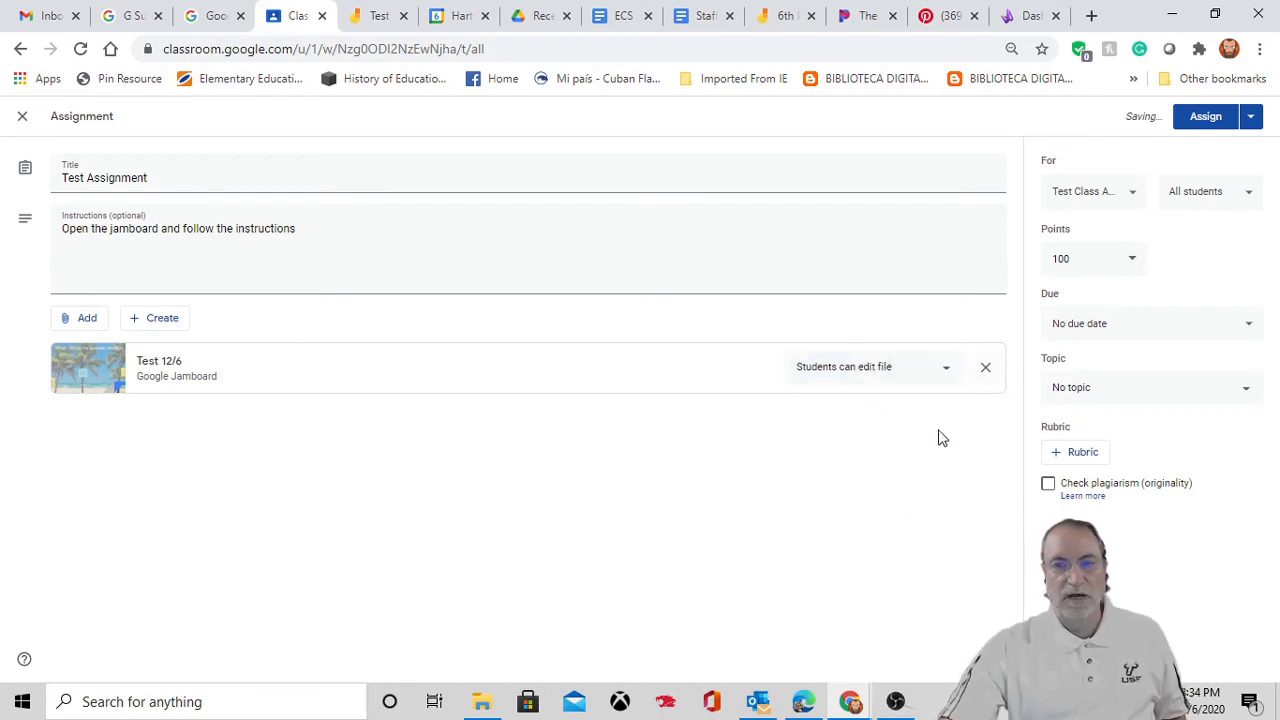
click(1203, 118)
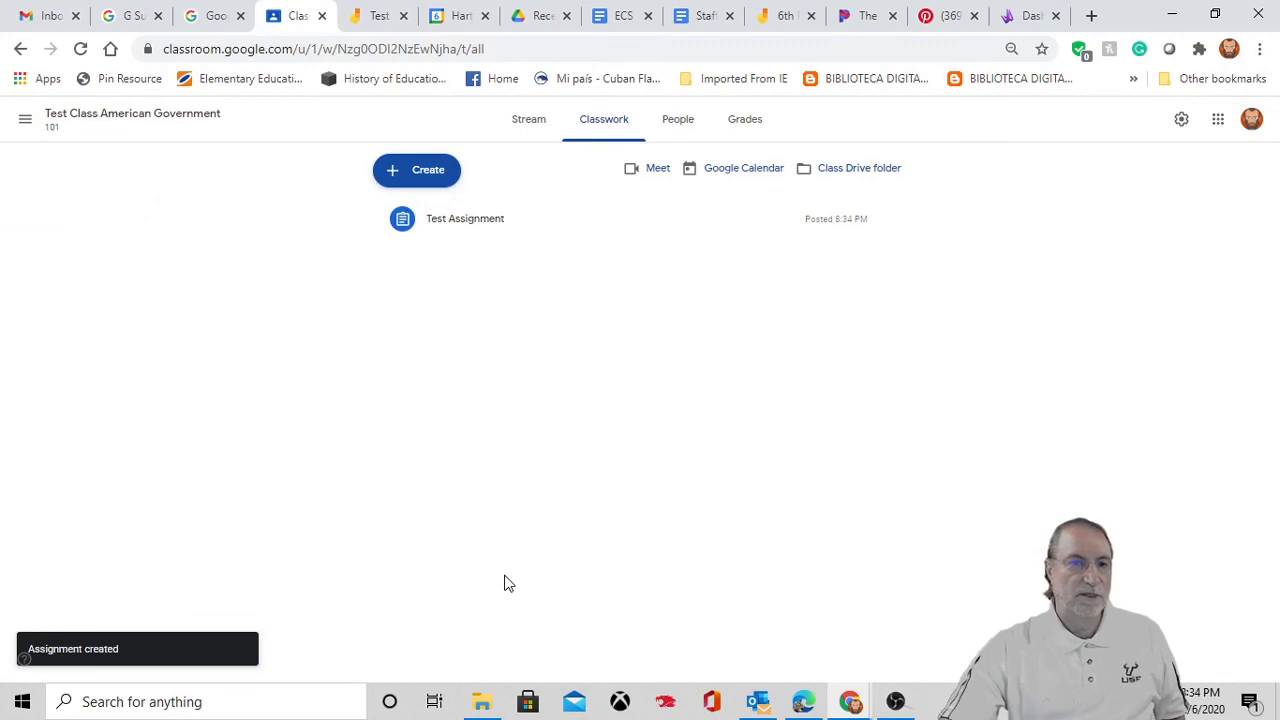
- Open the attached "Test 12/6" jam from the posted Test Assignment's instructions and close the older duplicate jam tab
click(477, 228)
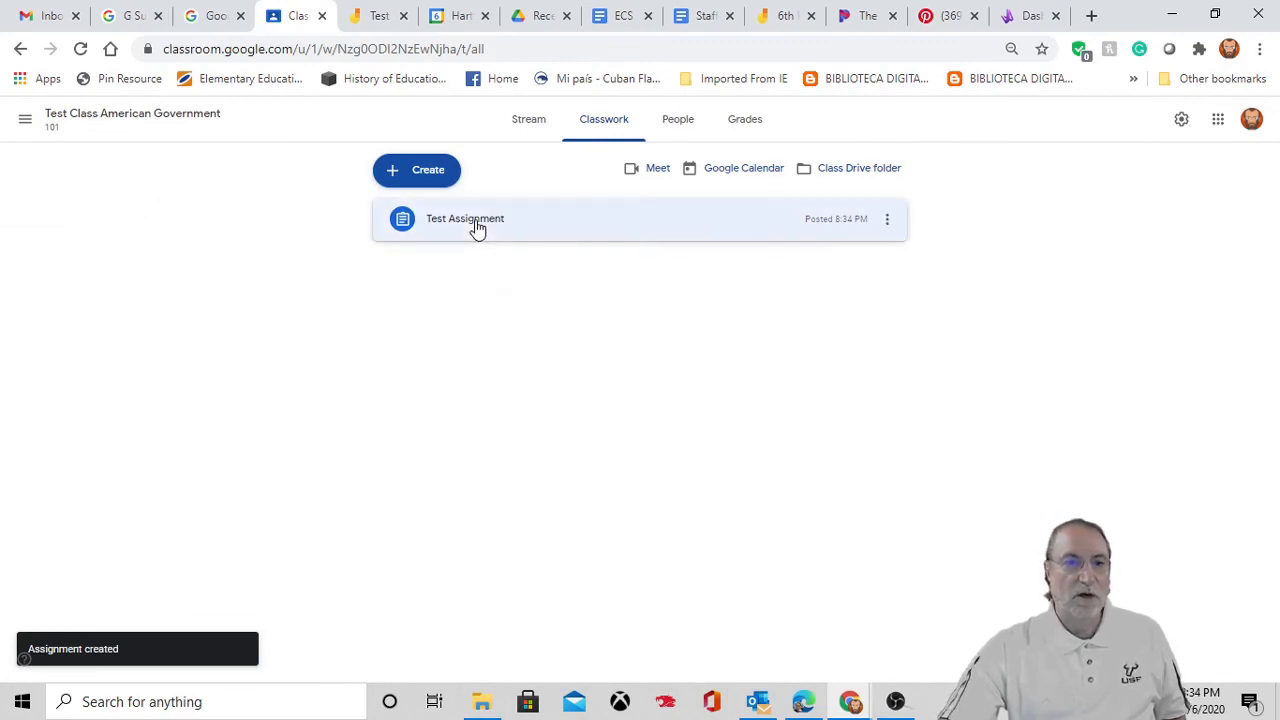
click(431, 420)
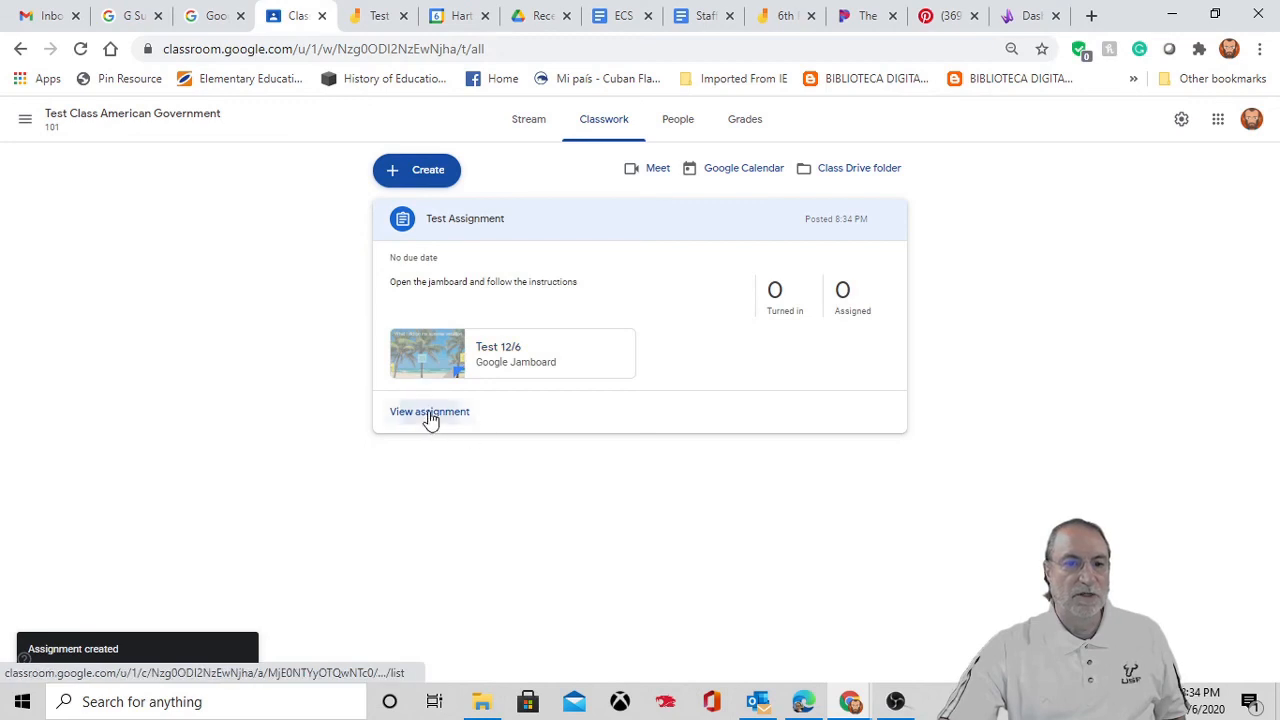
click(592, 122)
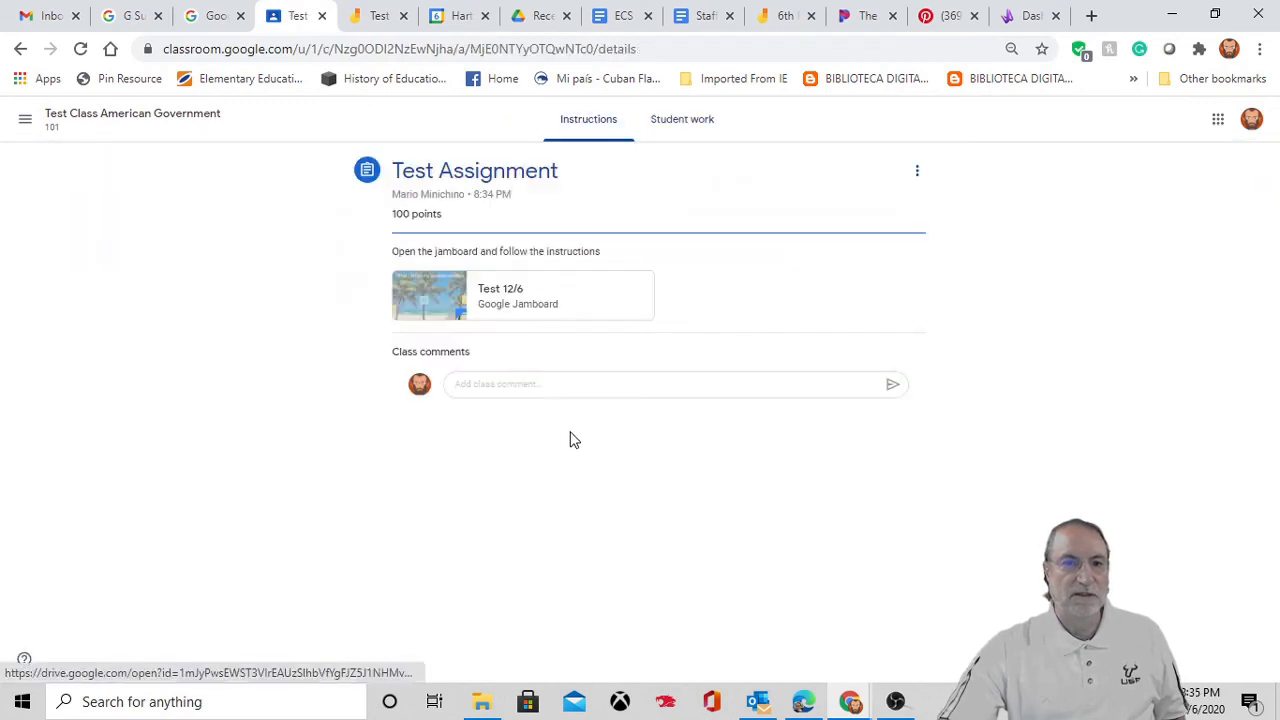
click(517, 311)
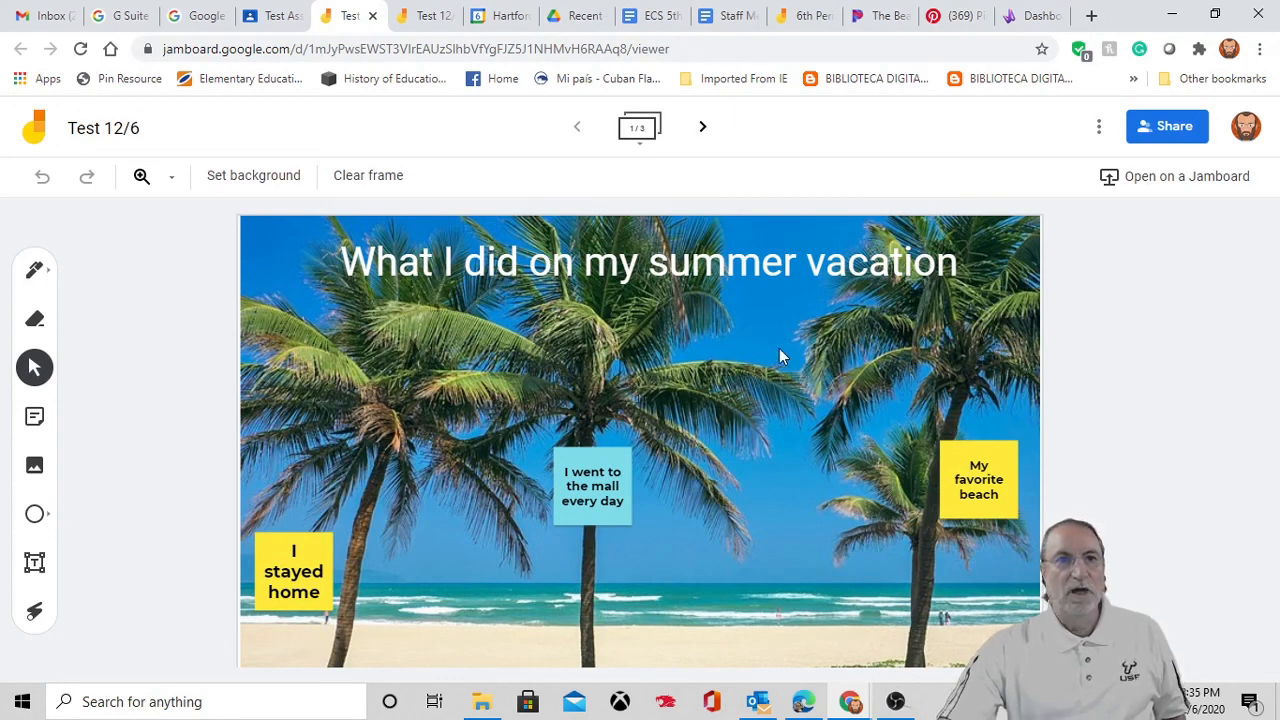
click(421, 17)
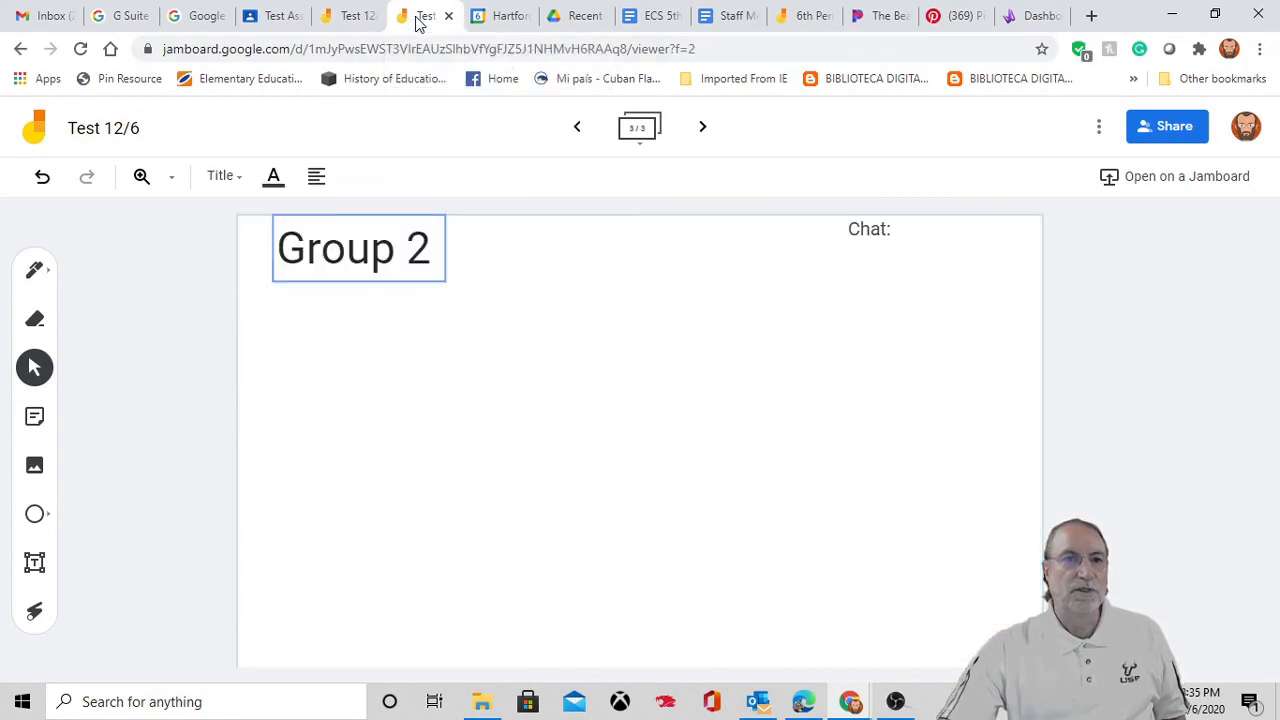
click(448, 17)
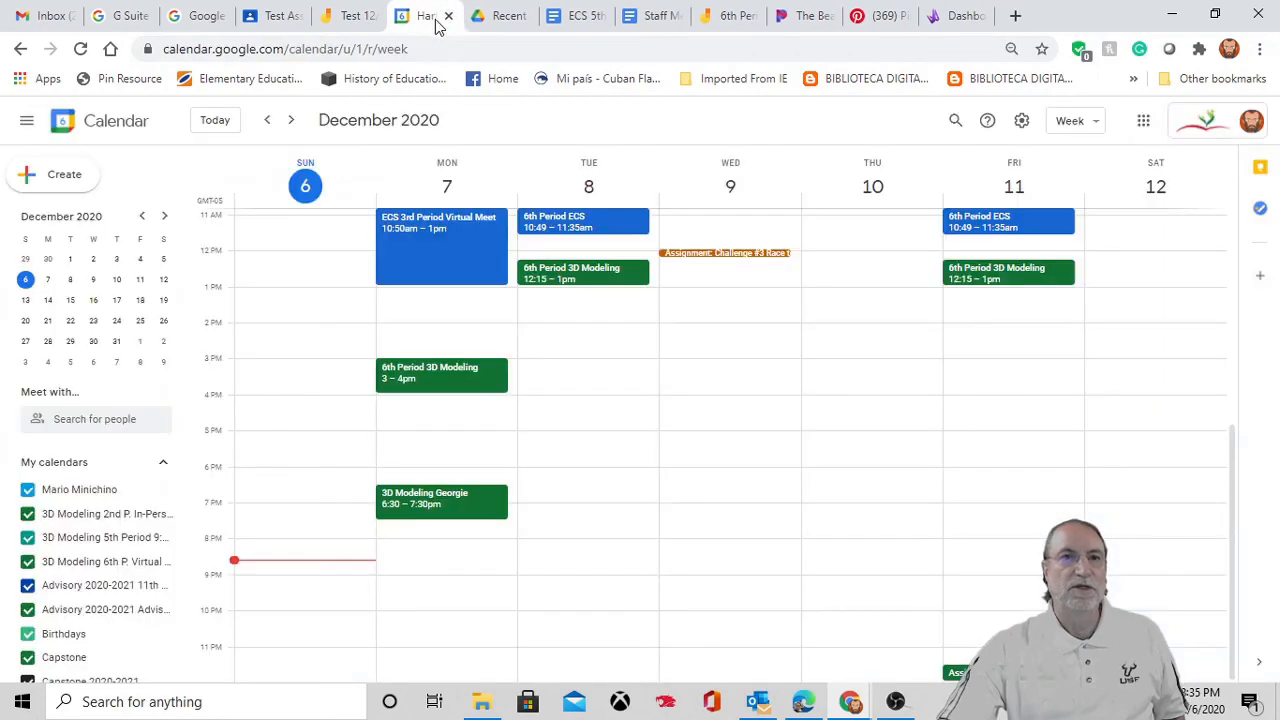
- From Google Drive's recent files, view the "3rdPeriod ECS Define Stage Jam", close it, and open the "ECS 5th Period Challenge #7" jam
click(505, 18)
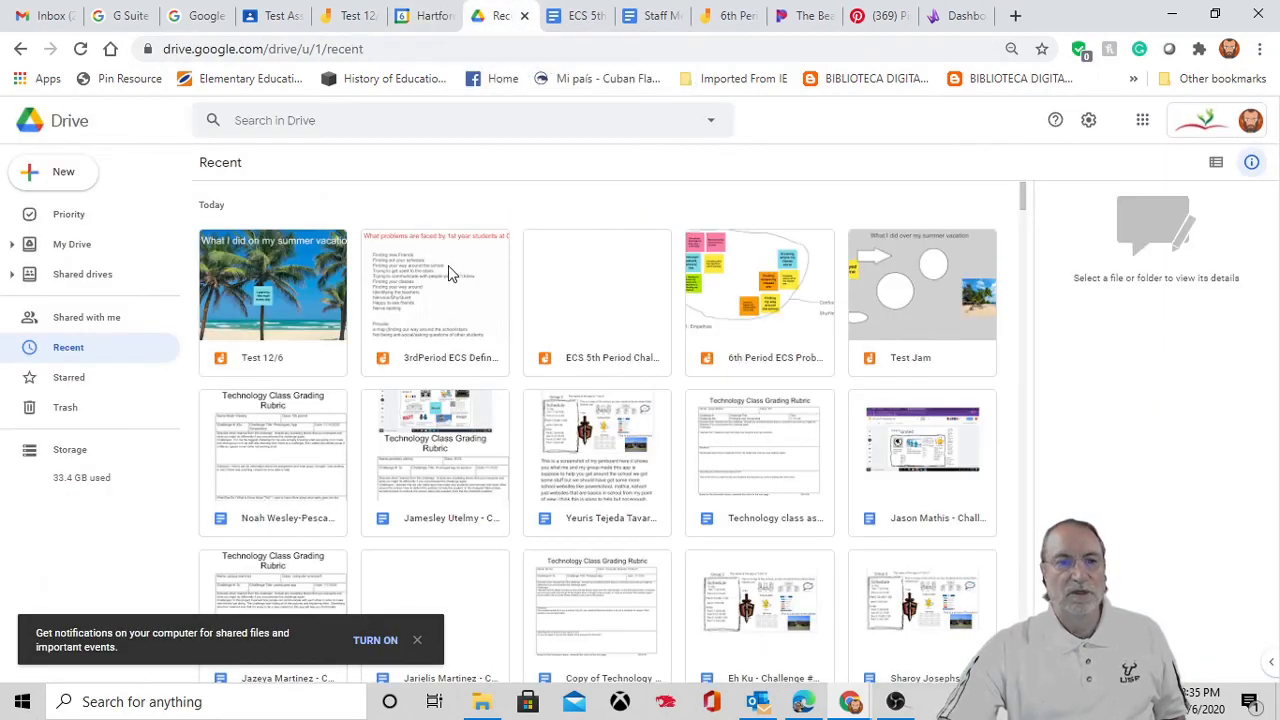
click(445, 308)
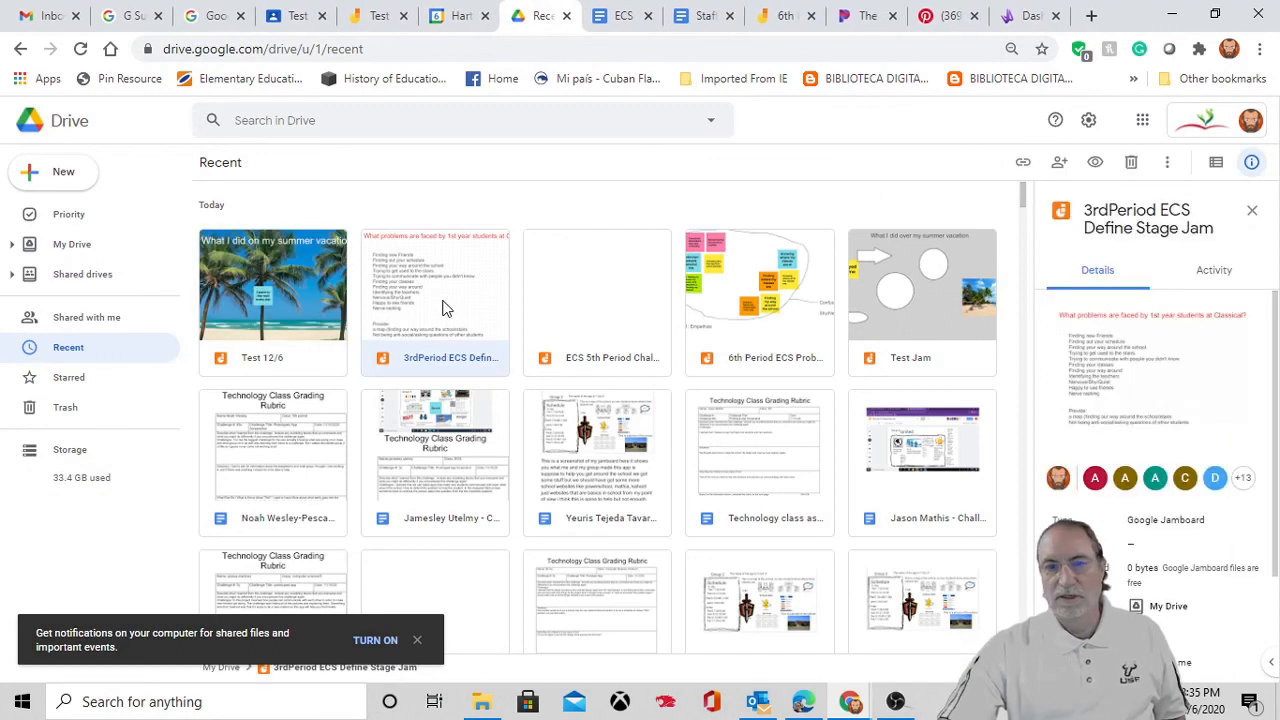
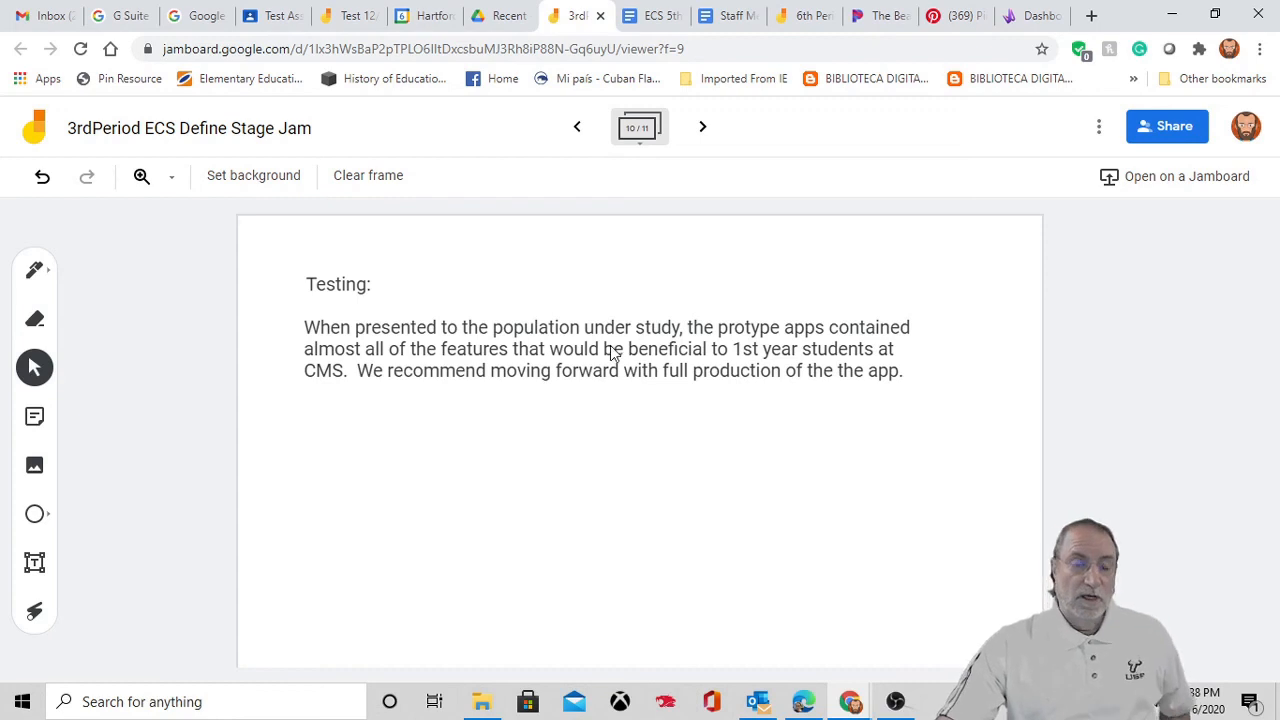
click(600, 17)
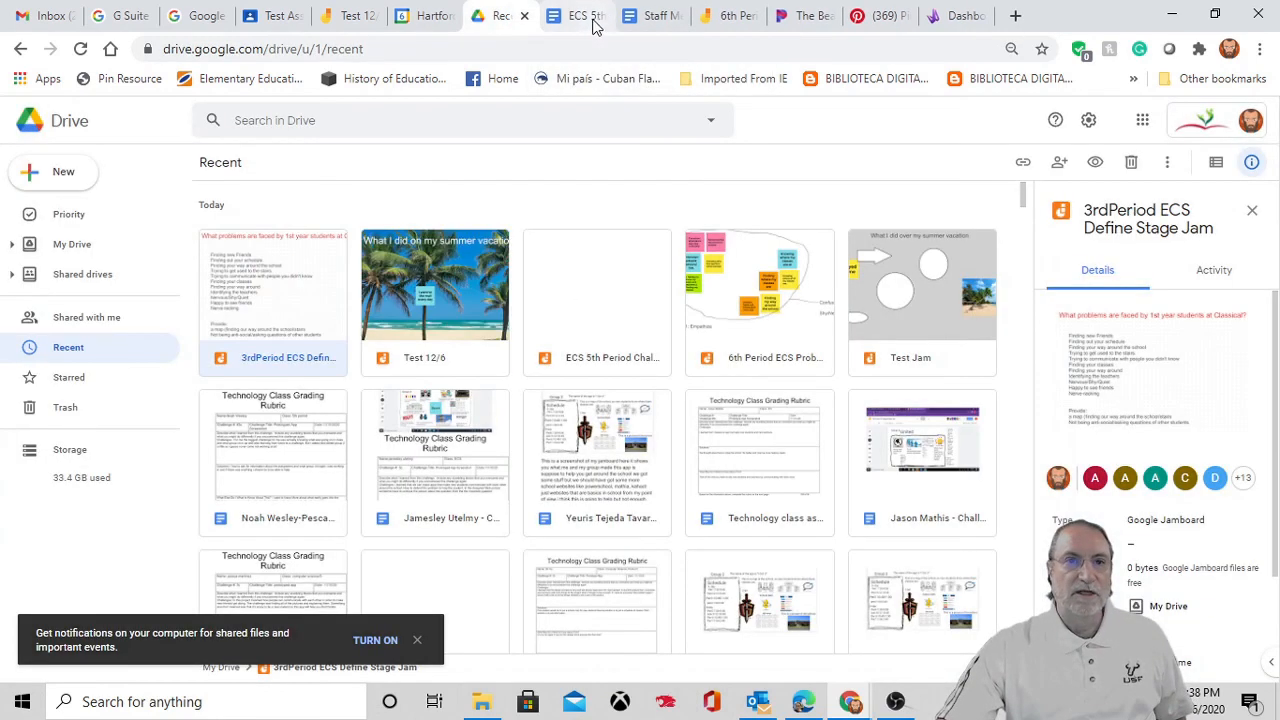
double_click(615, 308)
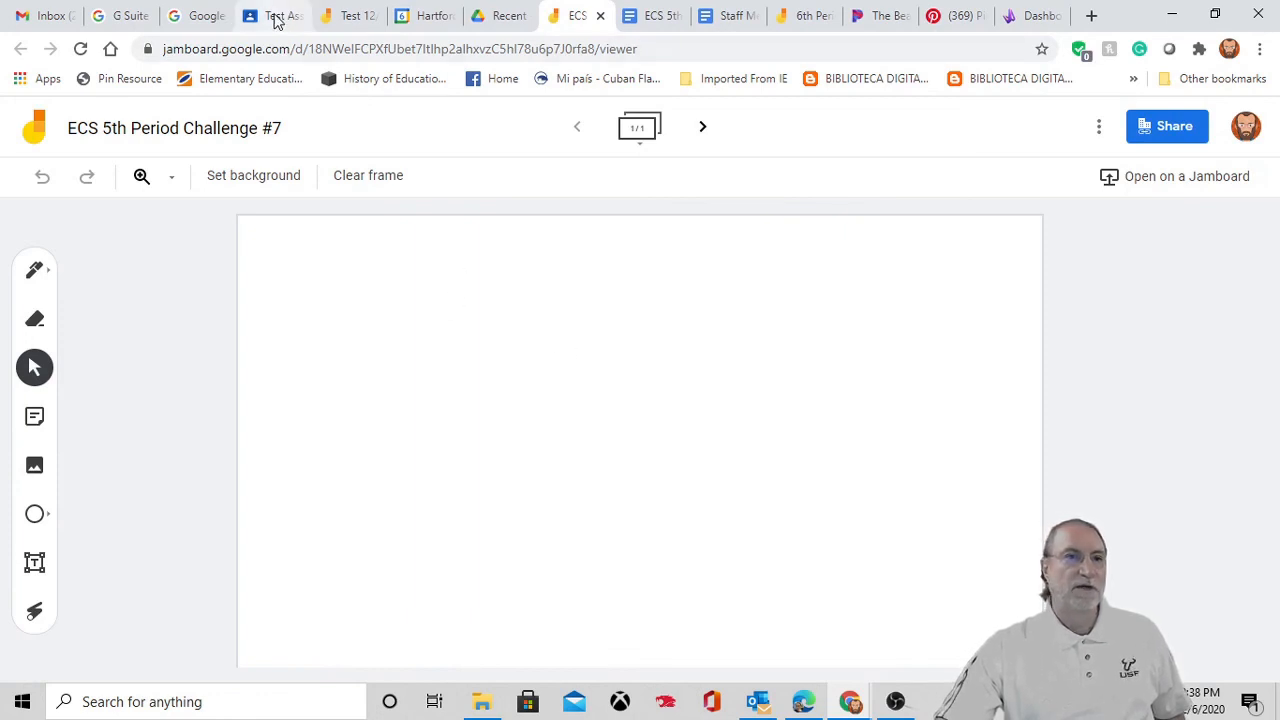
- Switch to Google Classroom and examine the "Challenge #7 - Introduction to Programming" instructions and attachment in the ECS 5th P. classwork
click(275, 19)
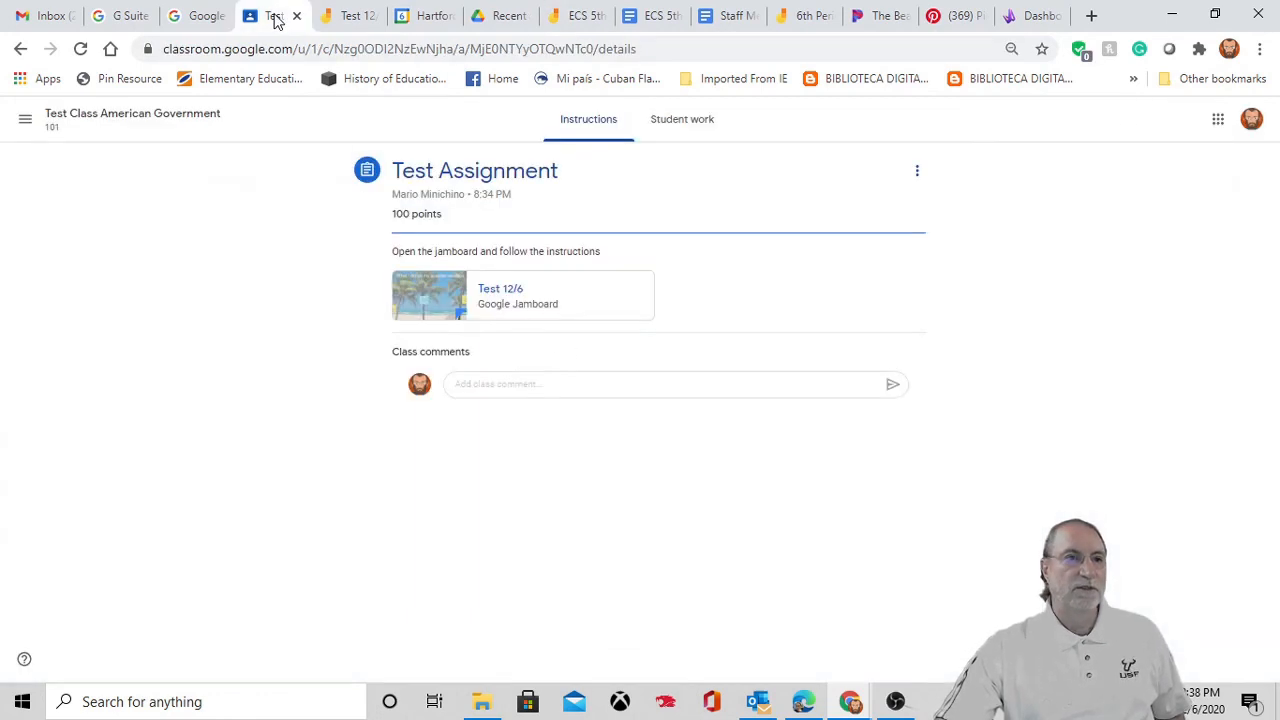
click(25, 121)
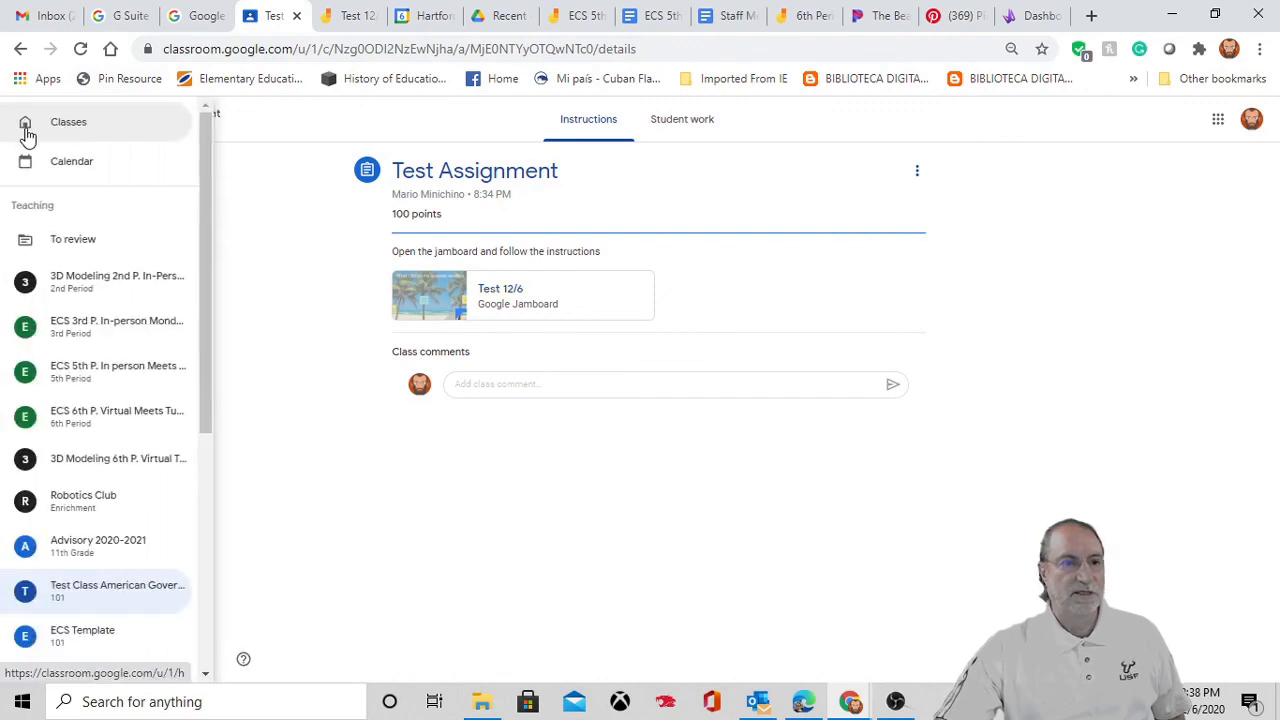
click(98, 385)
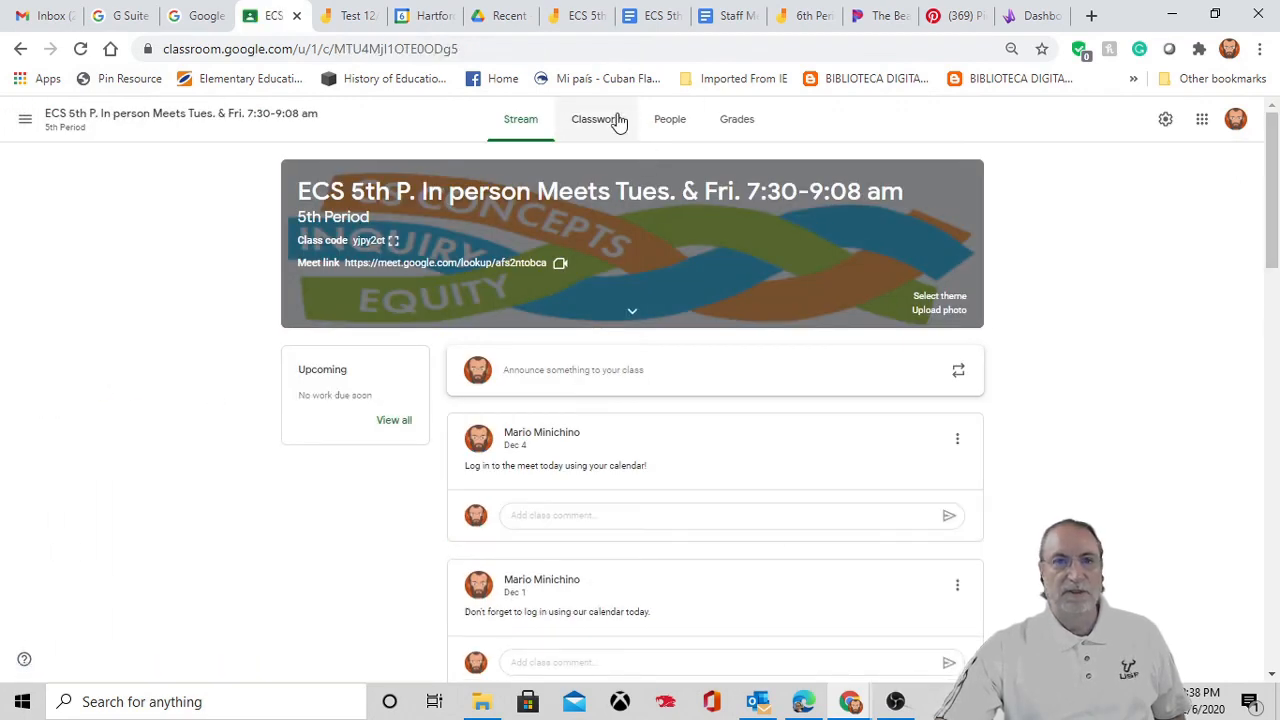
click(612, 121)
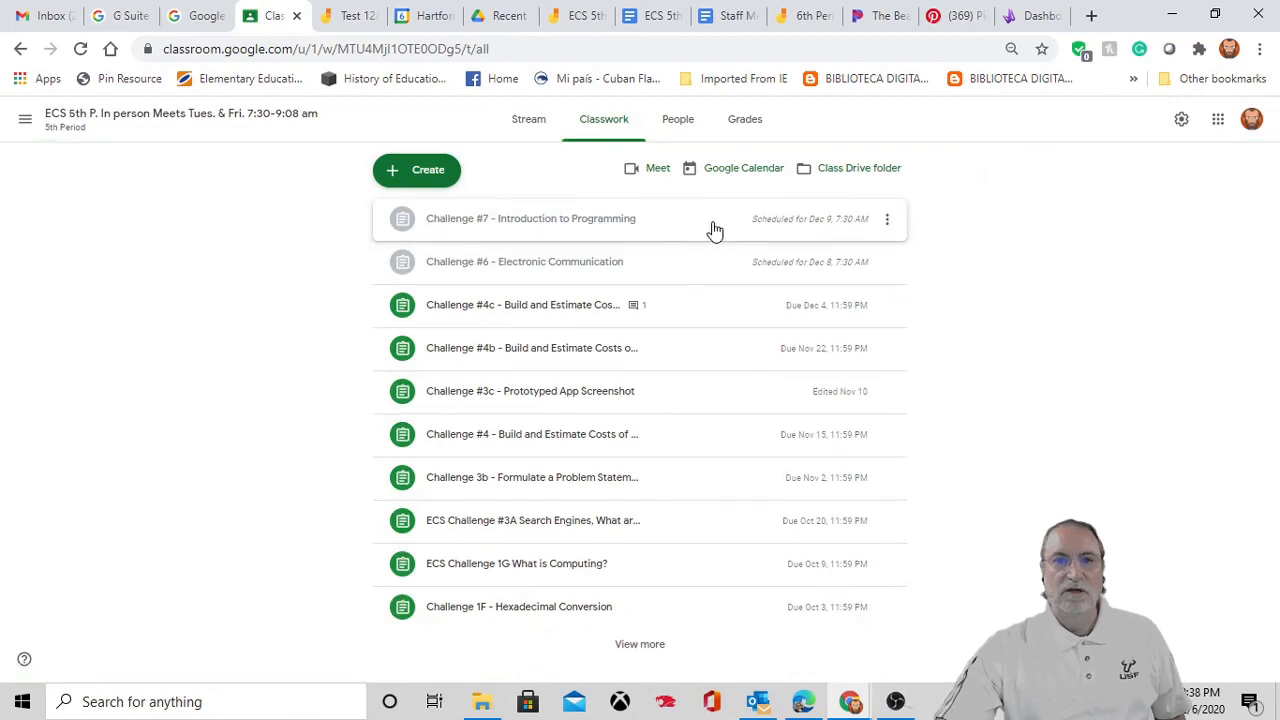
click(613, 222)
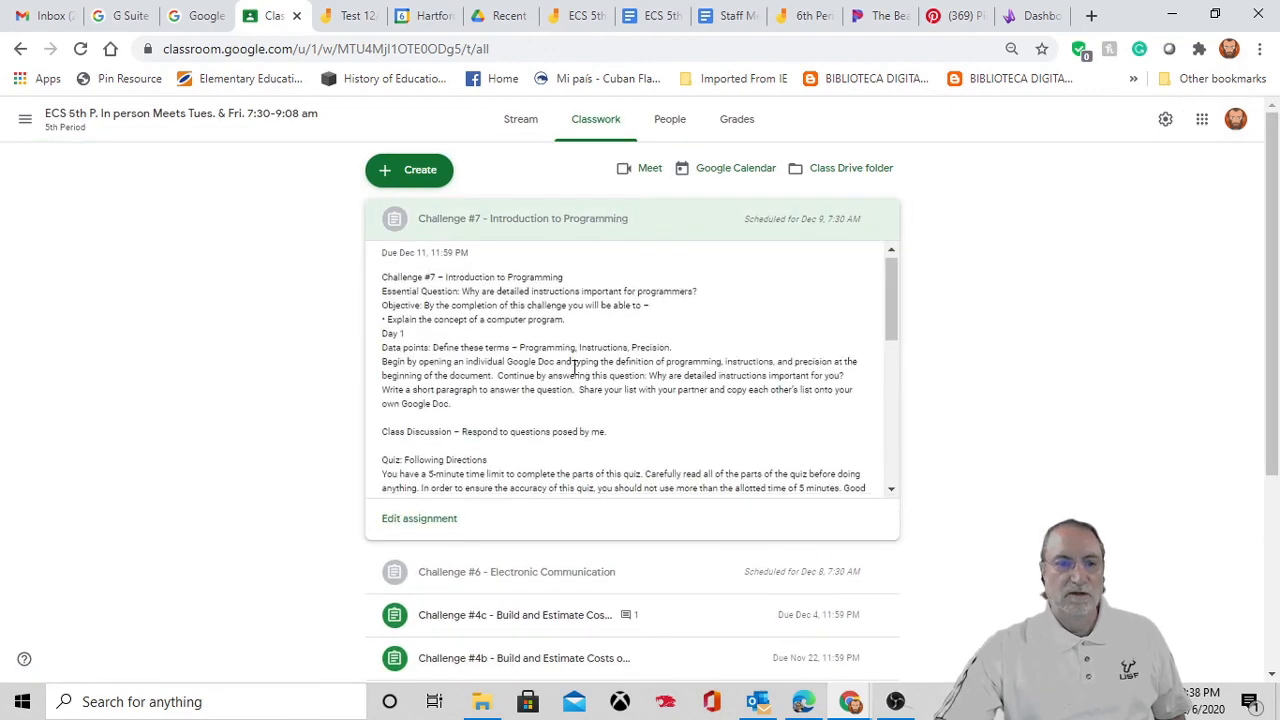
scroll(571, 365, down, 5)
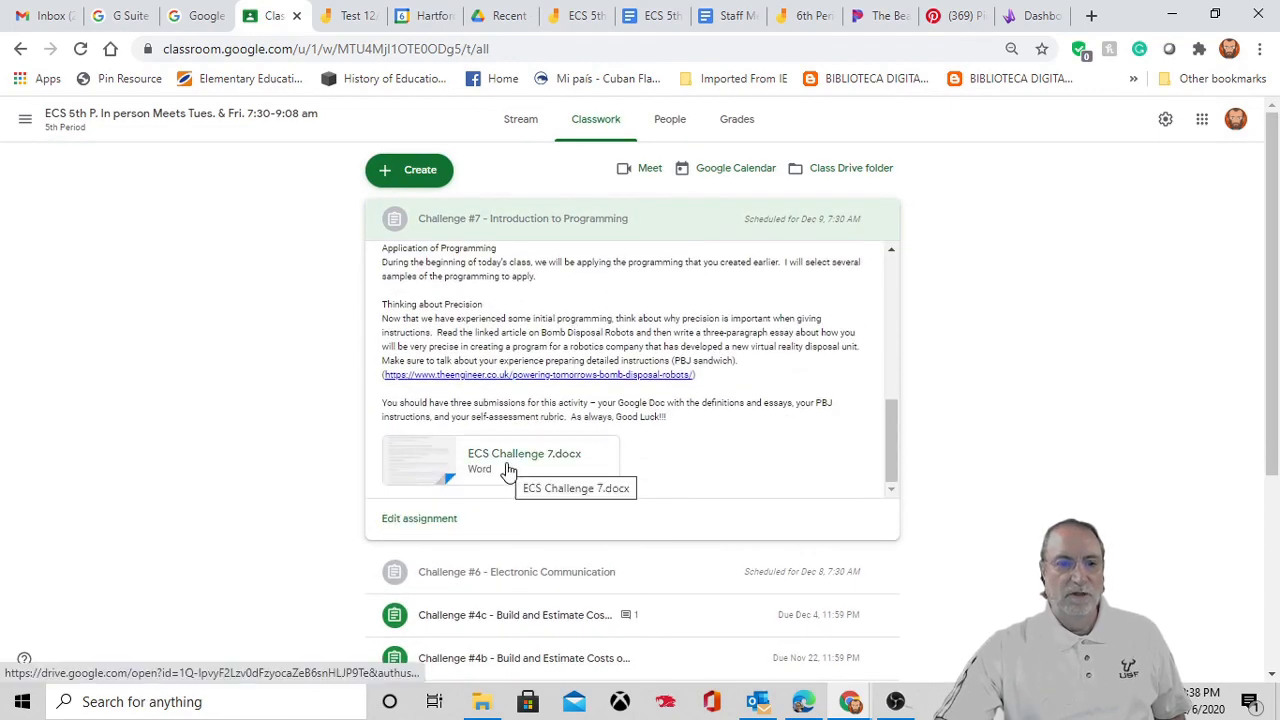
scroll(505, 470, down, 1)
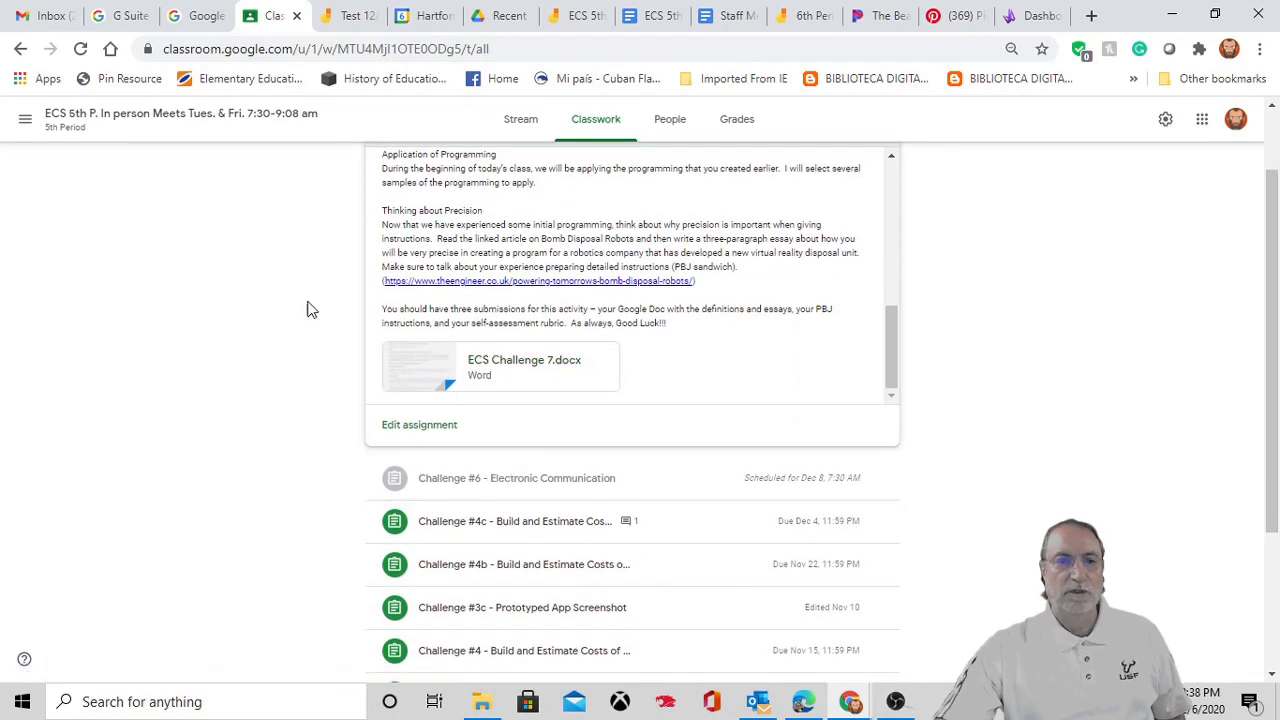
- Examine the instructions and attachment of "Challenge #6 - Electronic Communication", and expand Challenge #7 again
click(620, 479)
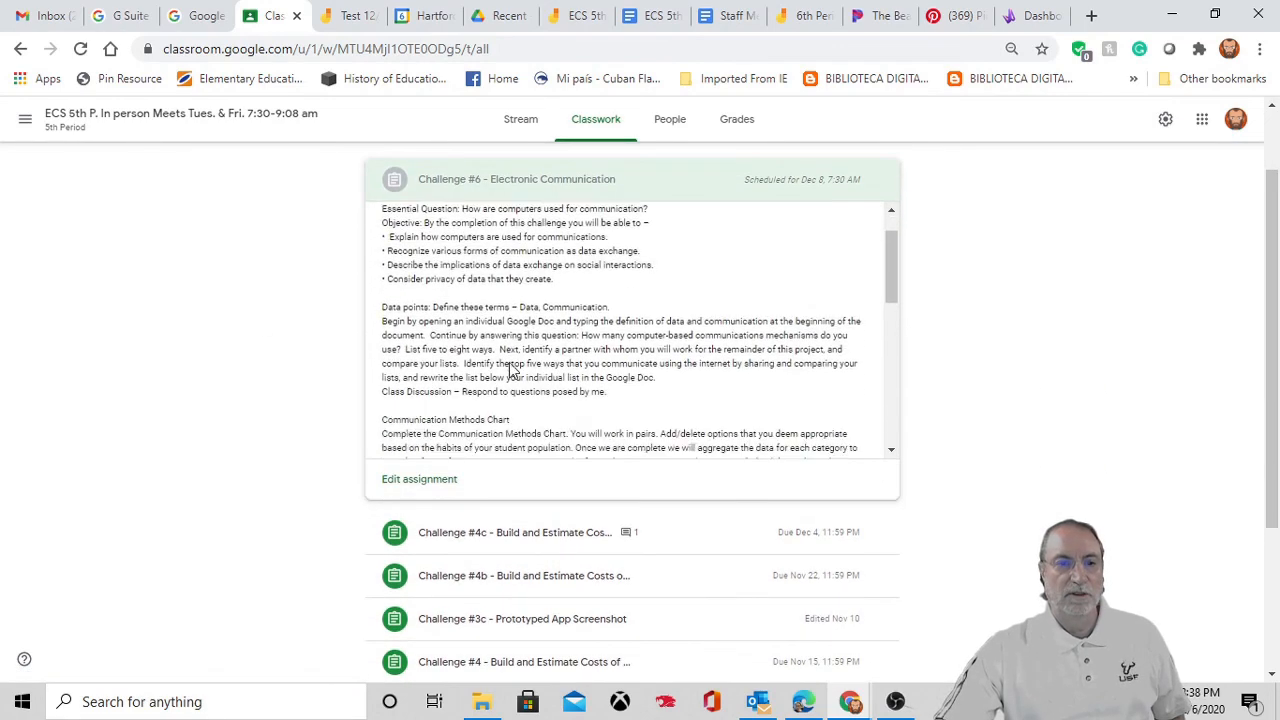
scroll(510, 370, down, 4)
scroll(511, 365, down, 2)
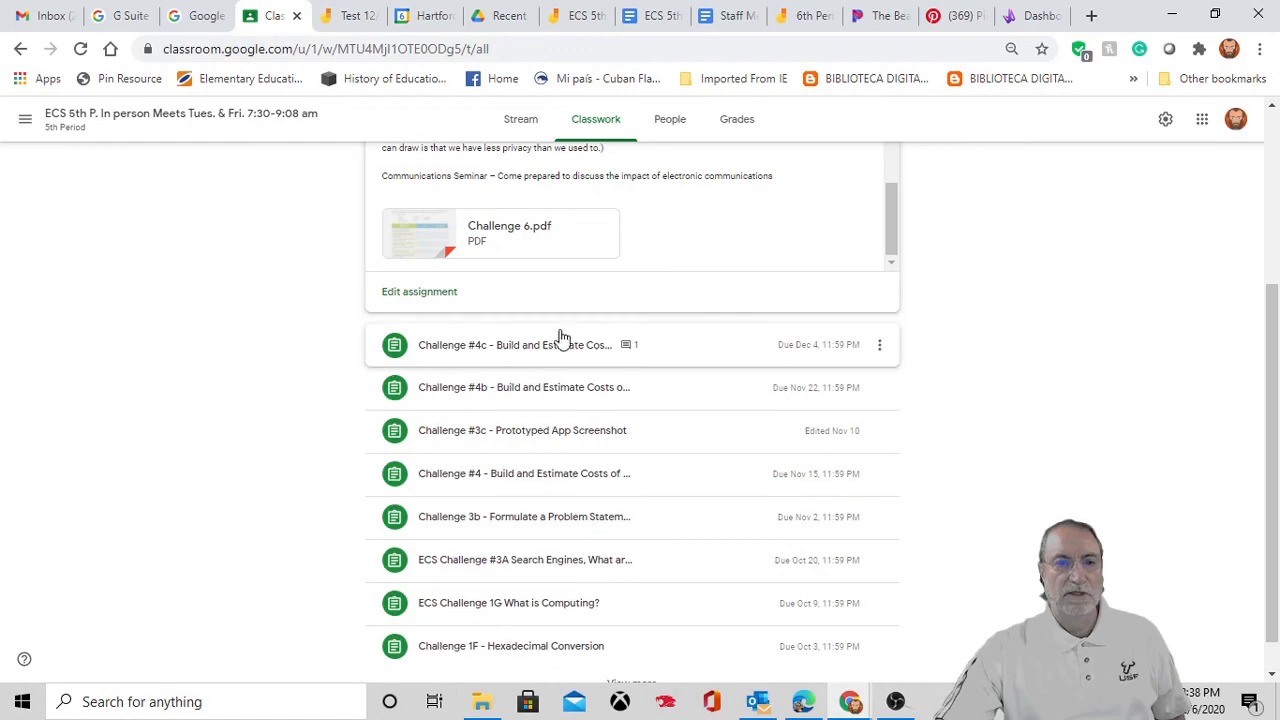
scroll(560, 337, up, 3)
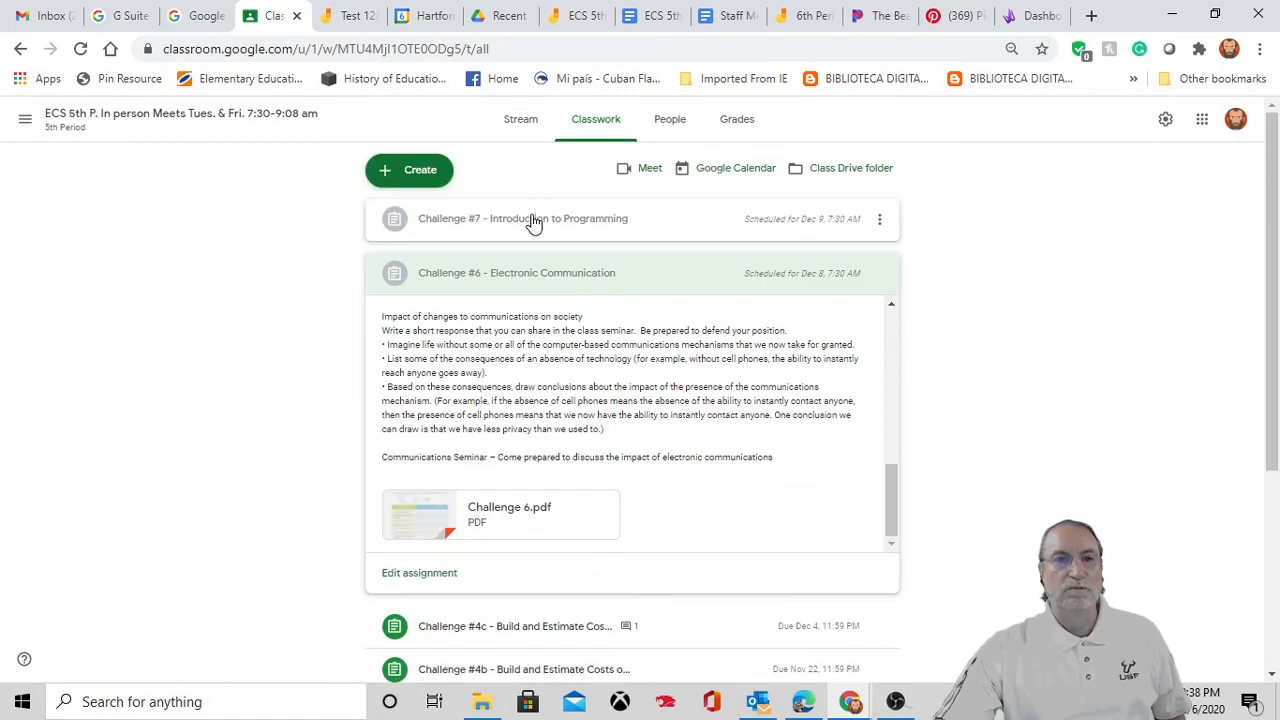
click(533, 220)
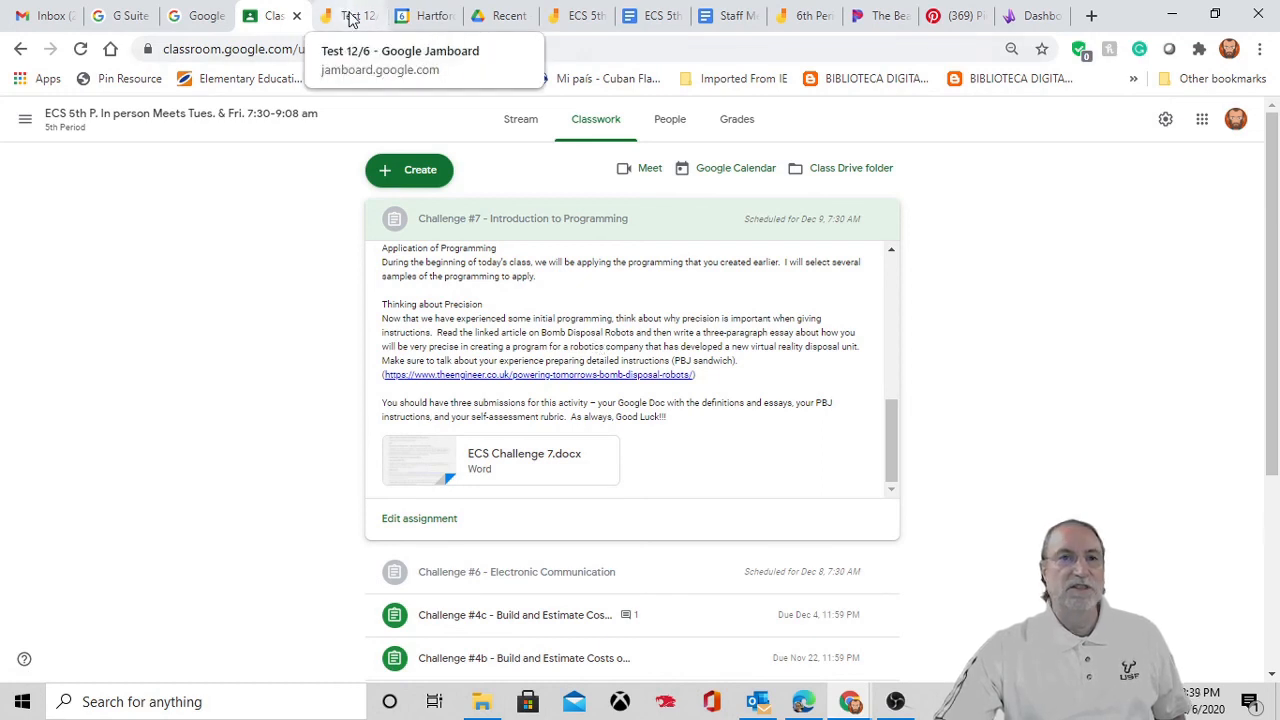
- View the "ECS 5th Period Challenge #7" jam, and return to Classroom to open Test Assignment's student work in Test Class American Government
click(577, 15)
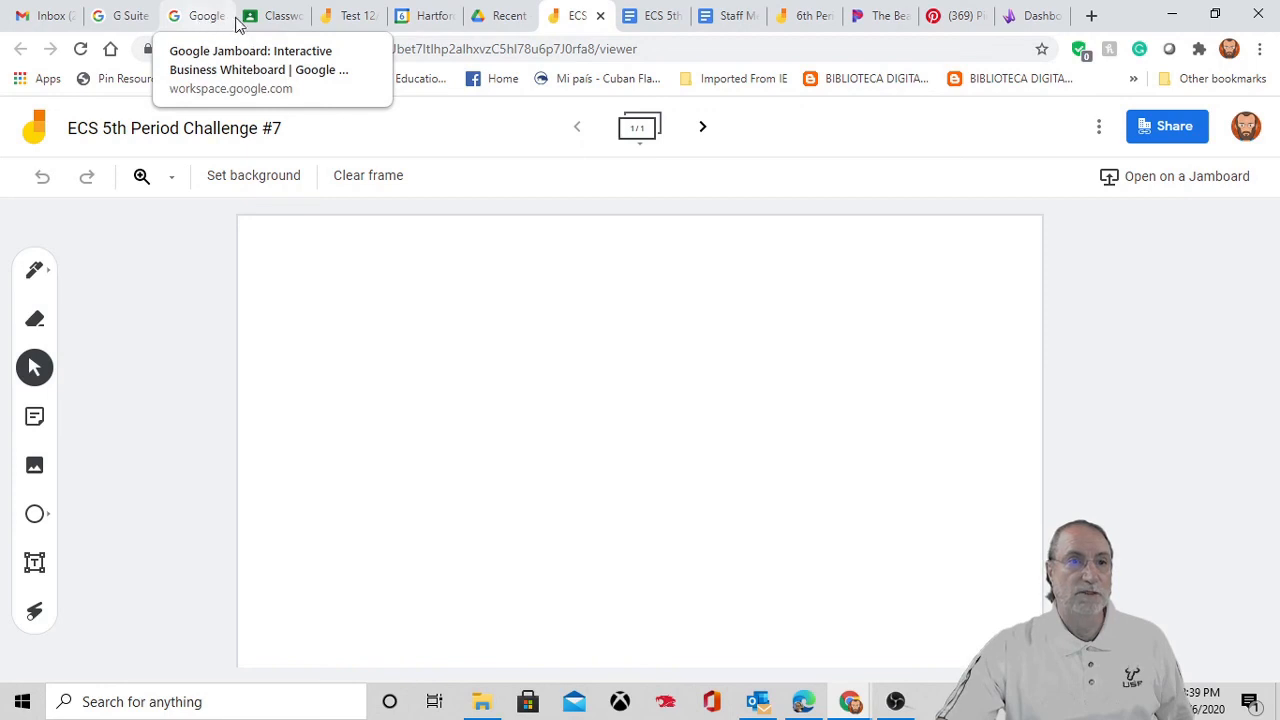
click(285, 19)
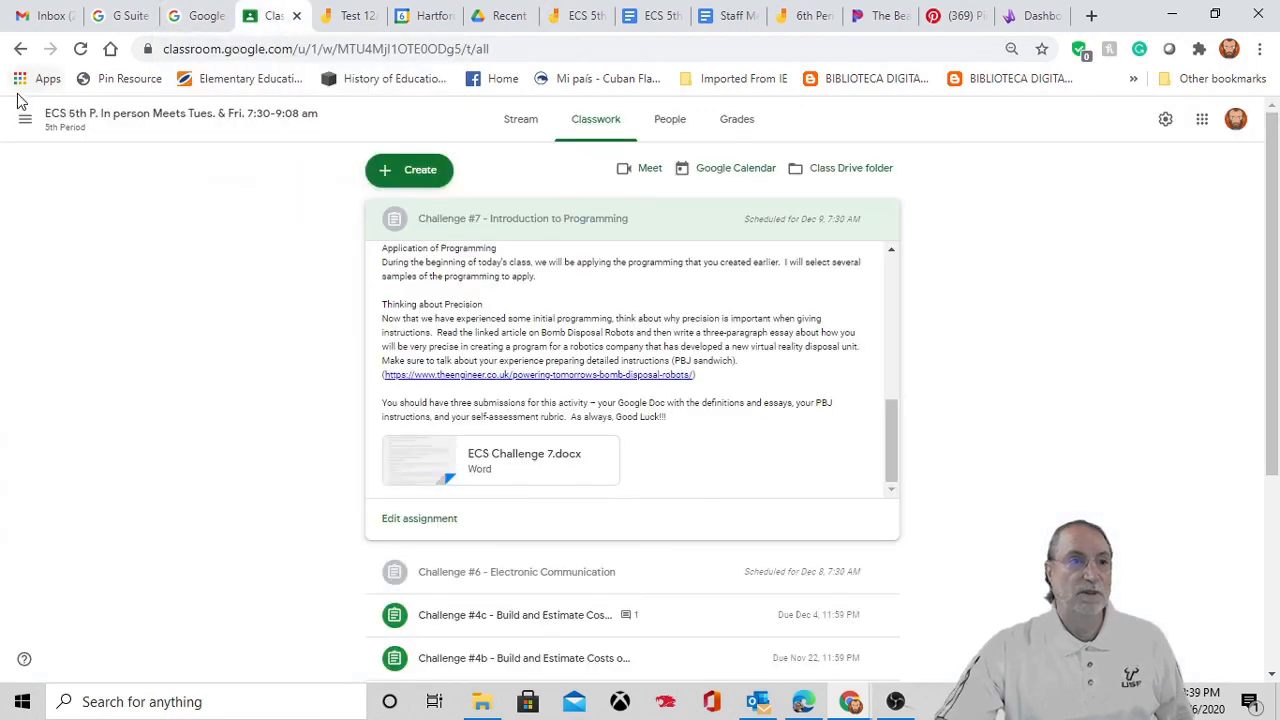
click(25, 121)
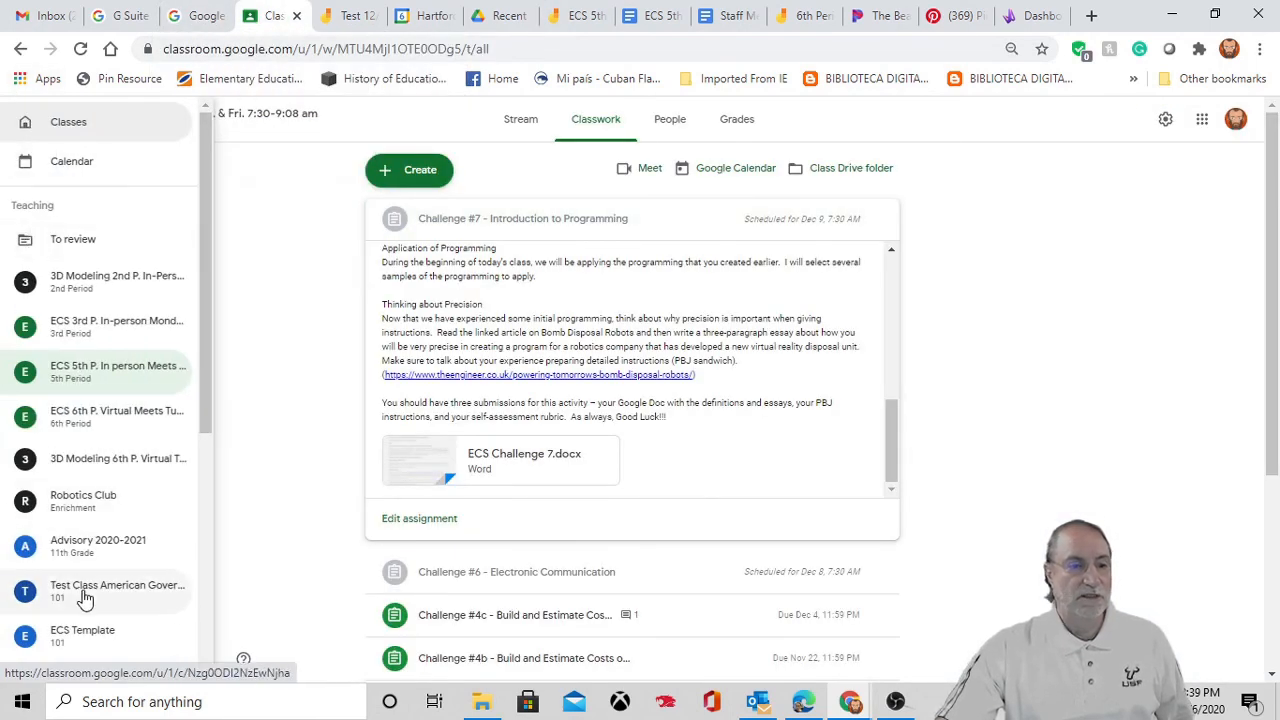
click(82, 592)
click(603, 449)
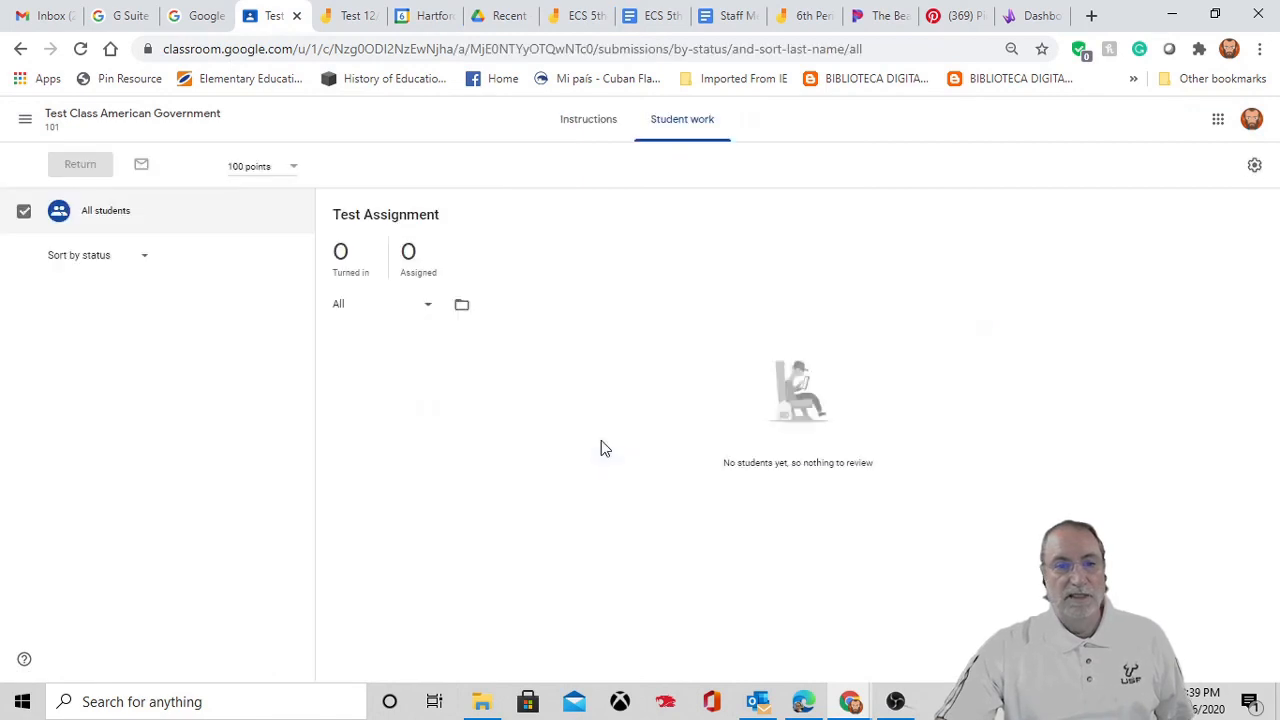
- View Test Assignment's instructions, open the assignment for editing to check the attachment sources, and close the editor without changes
click(563, 130)
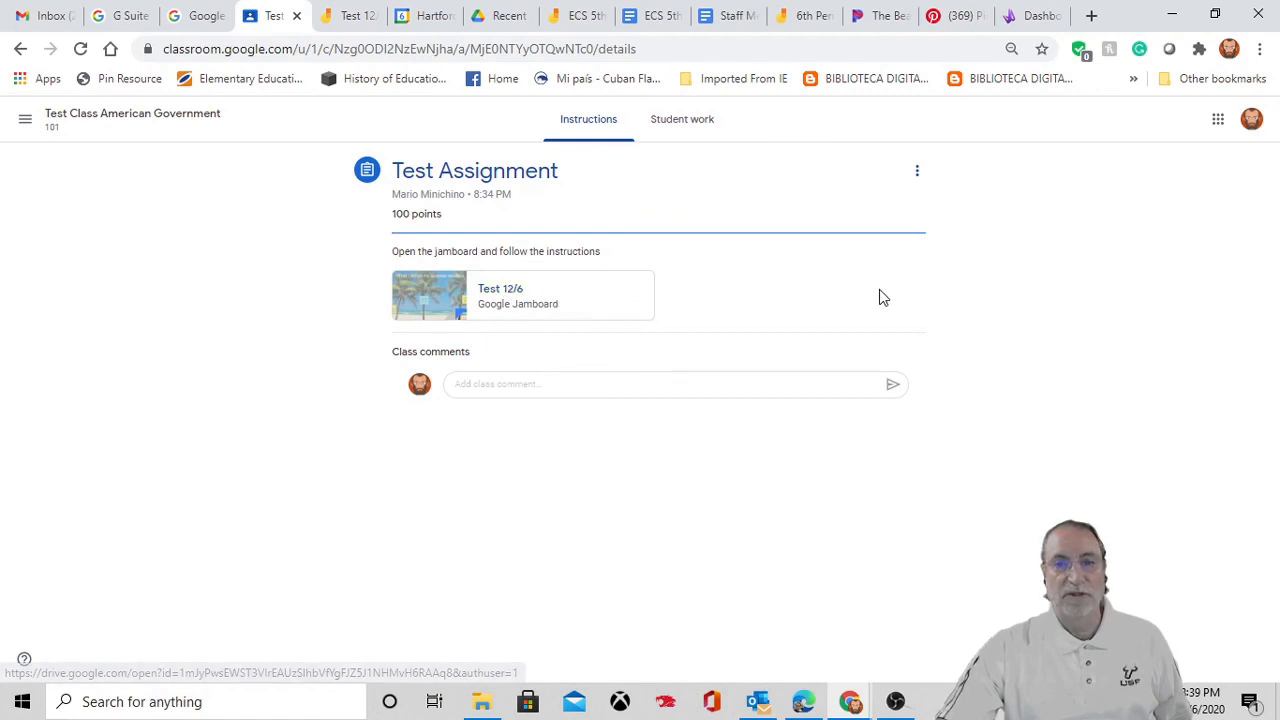
click(916, 172)
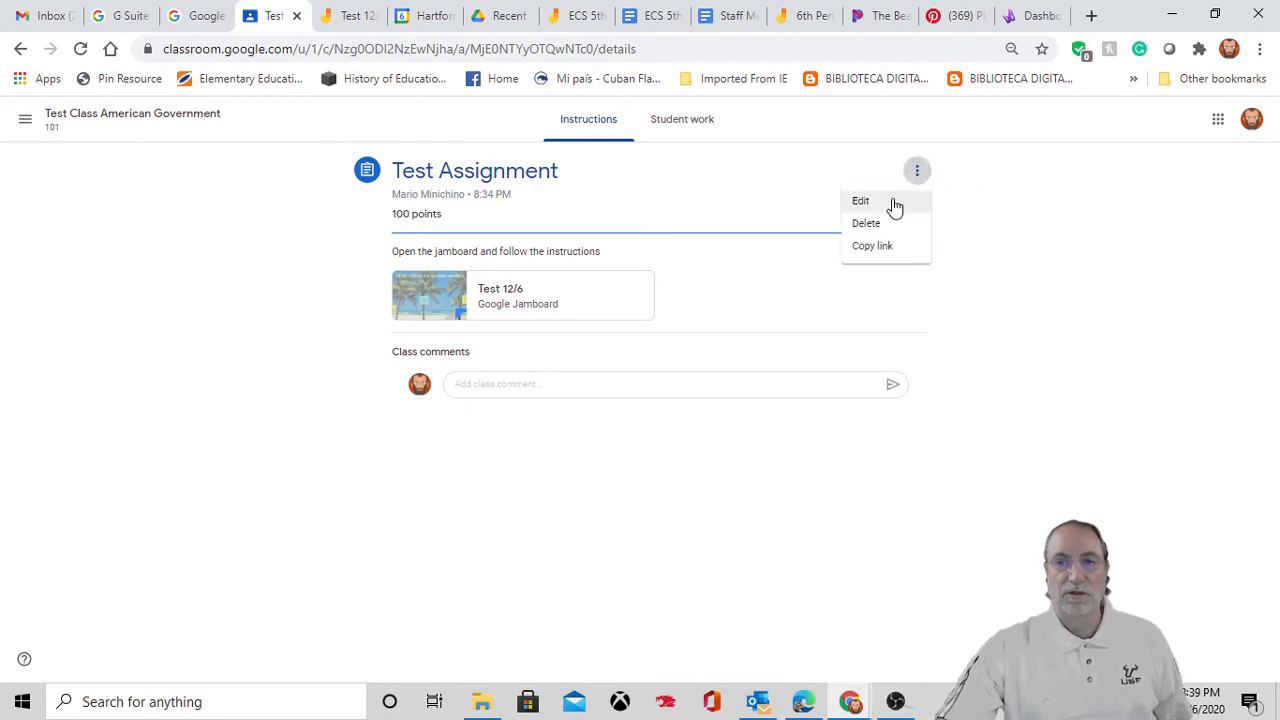
click(889, 205)
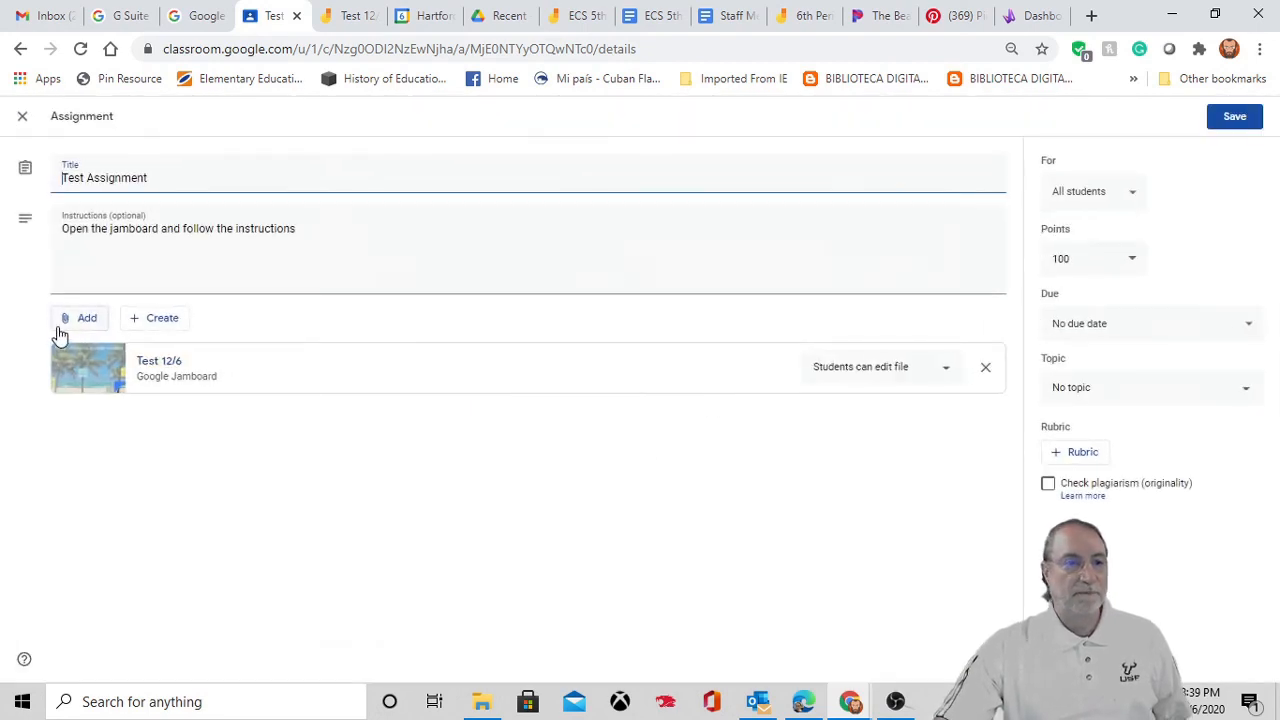
click(75, 322)
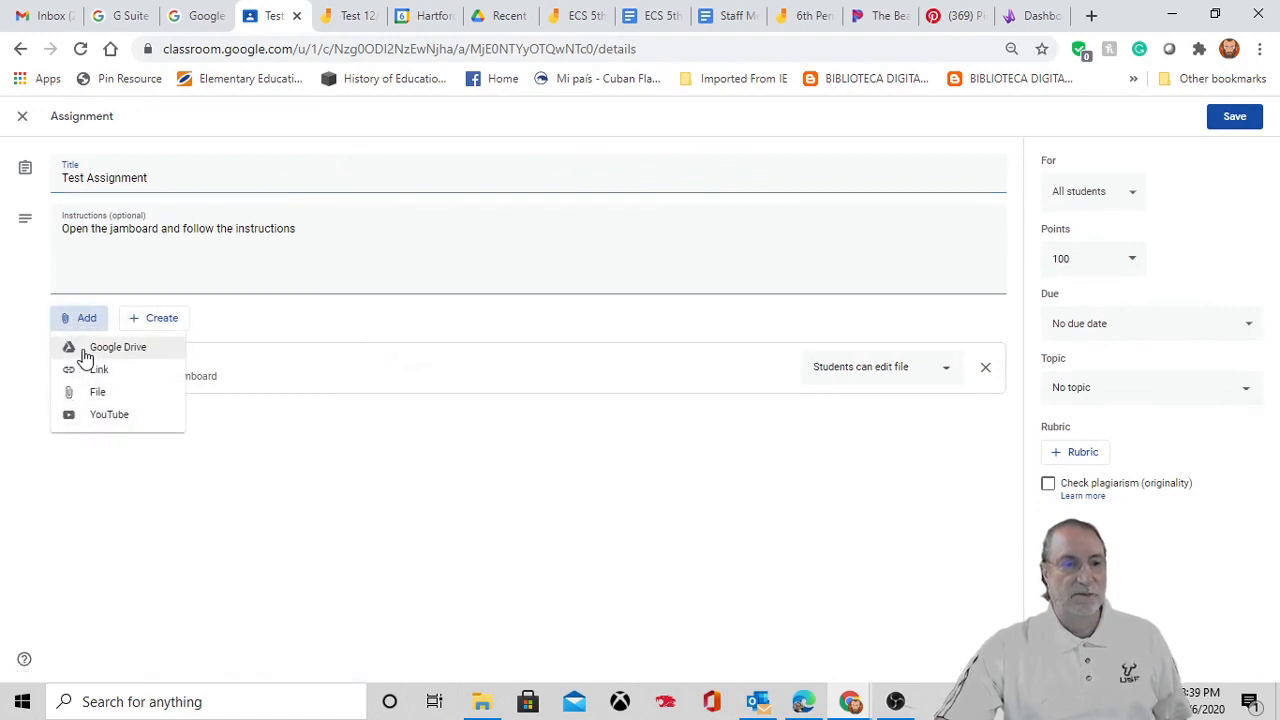
click(223, 471)
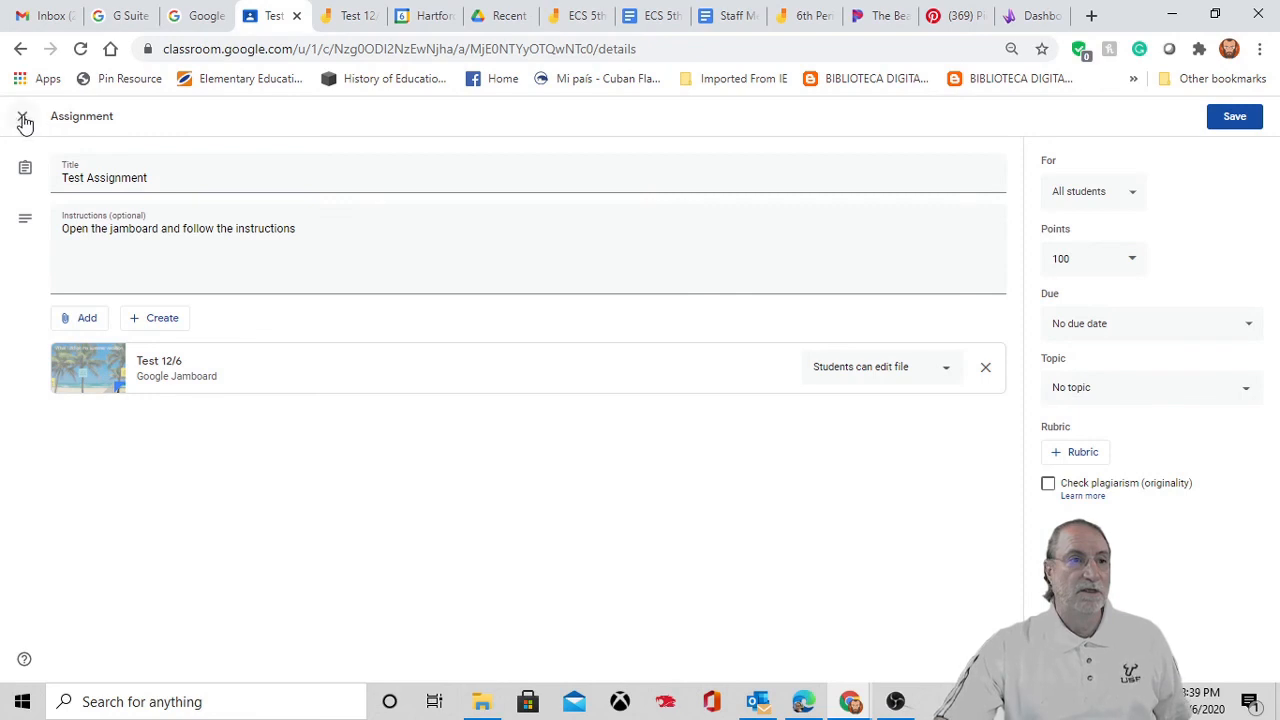
click(24, 118)
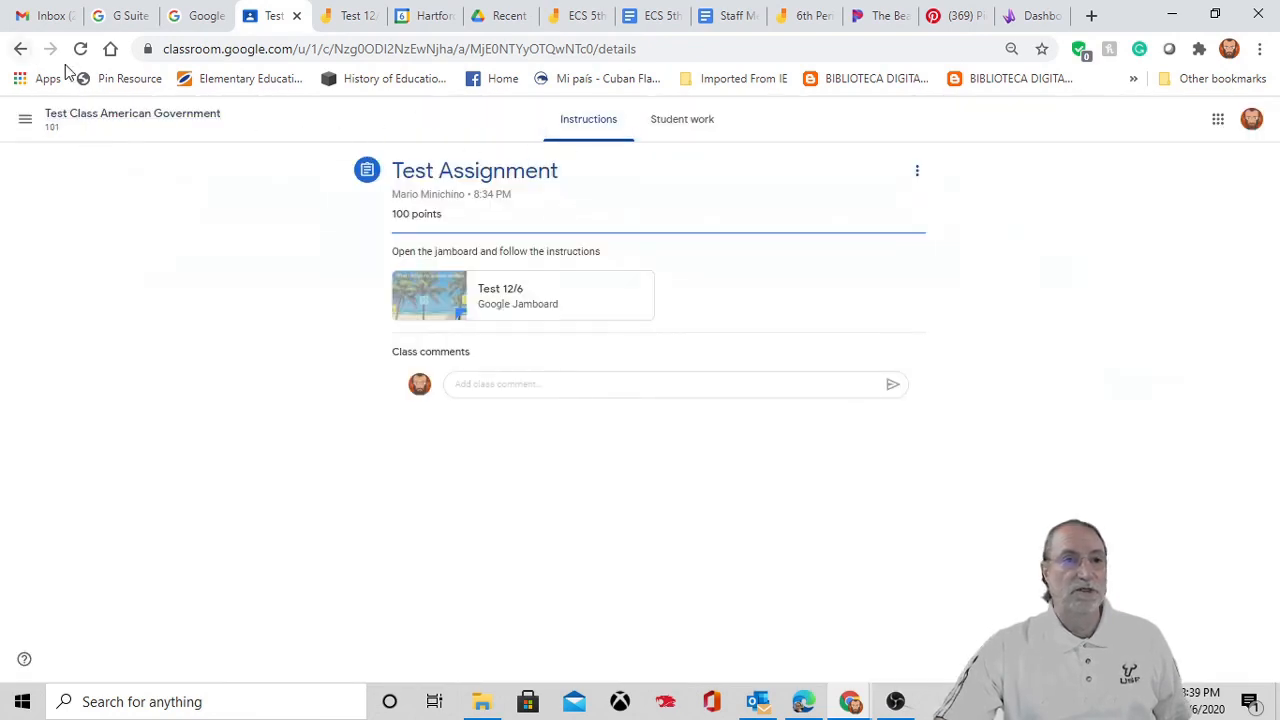
- Try attaching the "Test 12/6" jam from Google Drive to a new announcement in the Test Class American Government stream, and remove the attachment
click(124, 117)
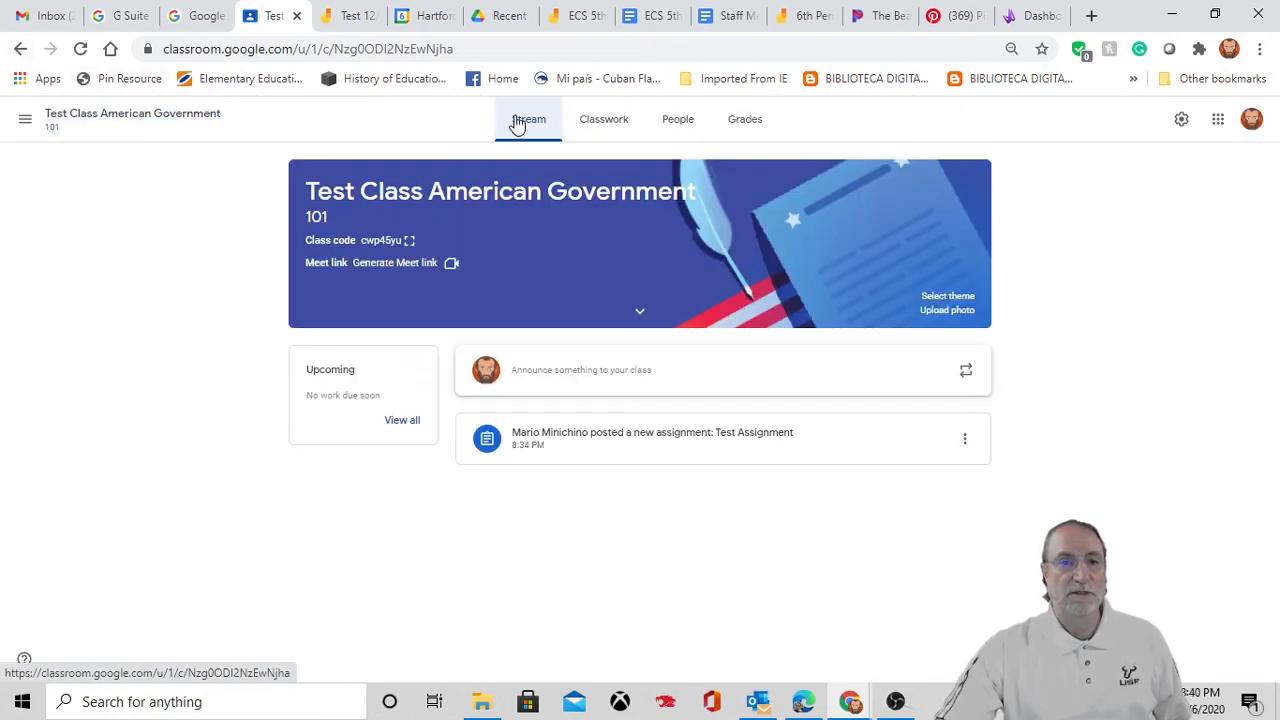
click(553, 372)
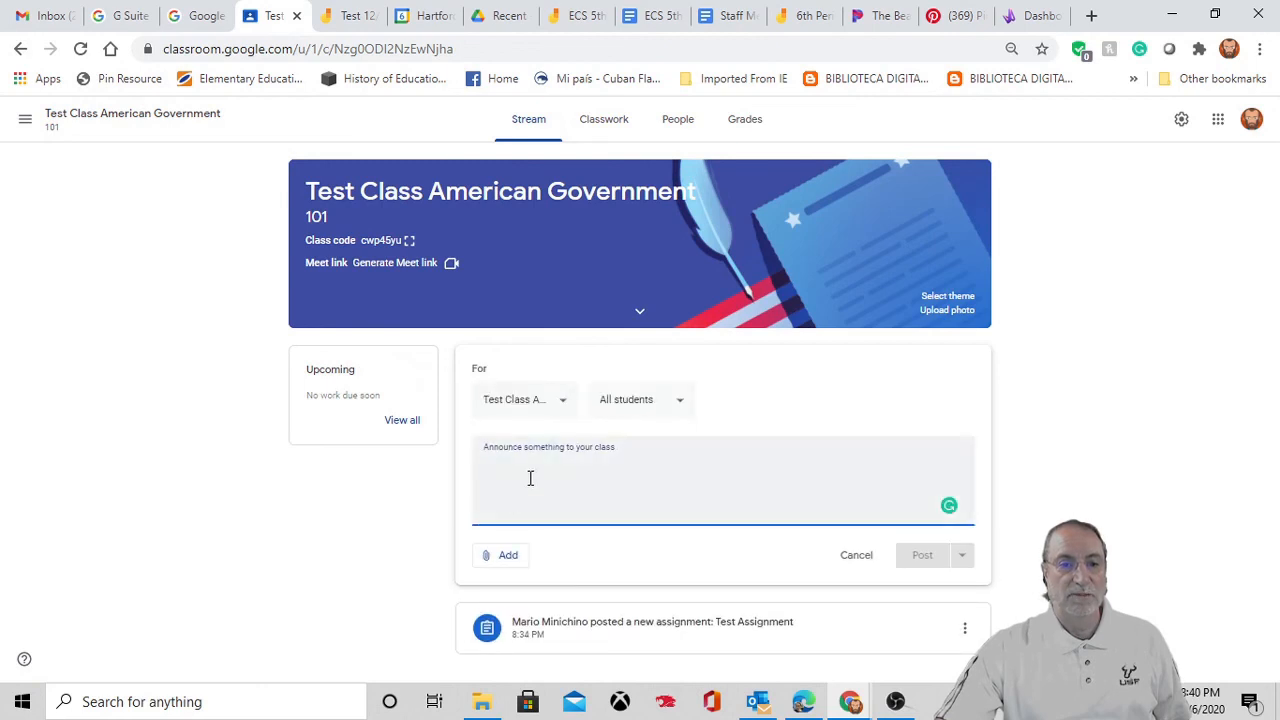
click(500, 557)
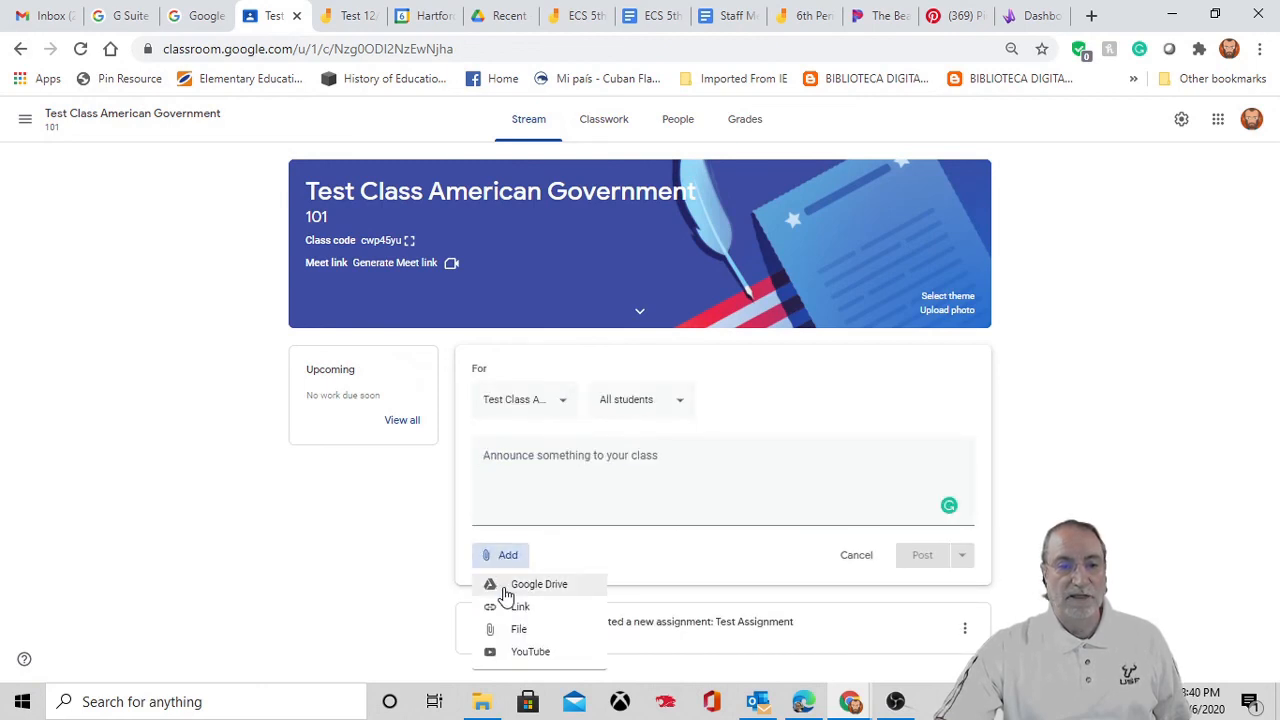
click(505, 588)
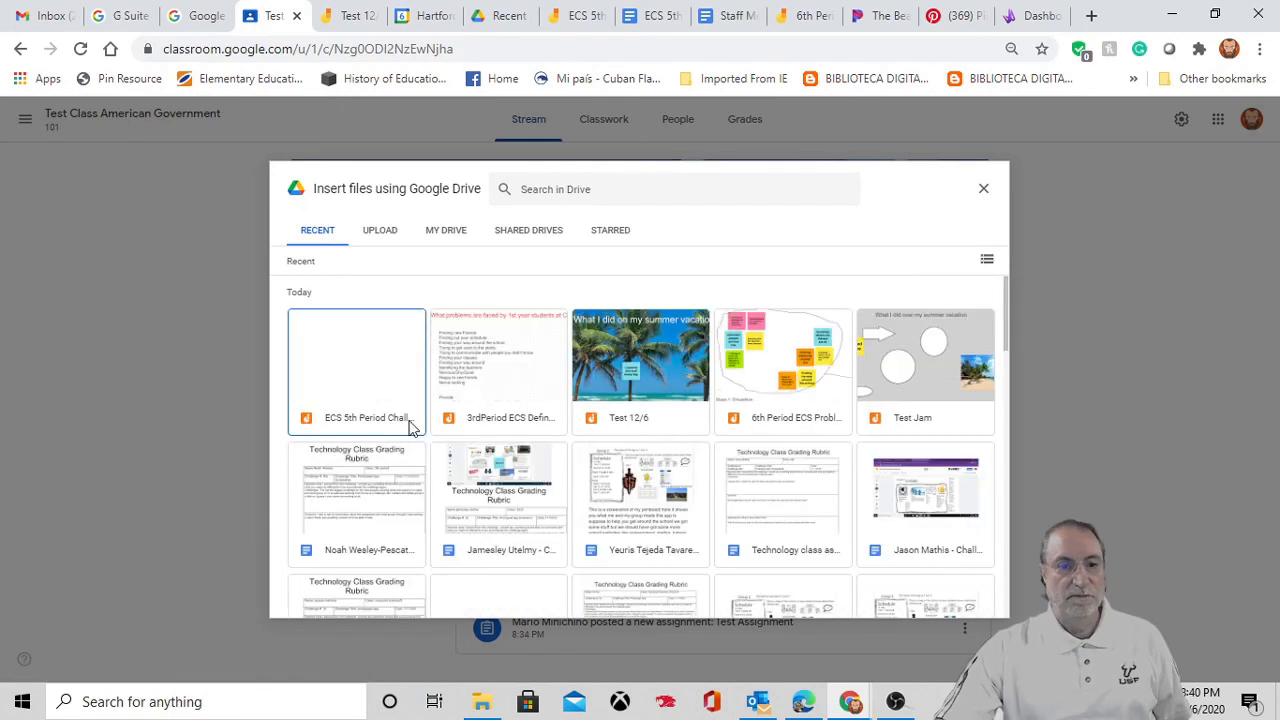
click(654, 377)
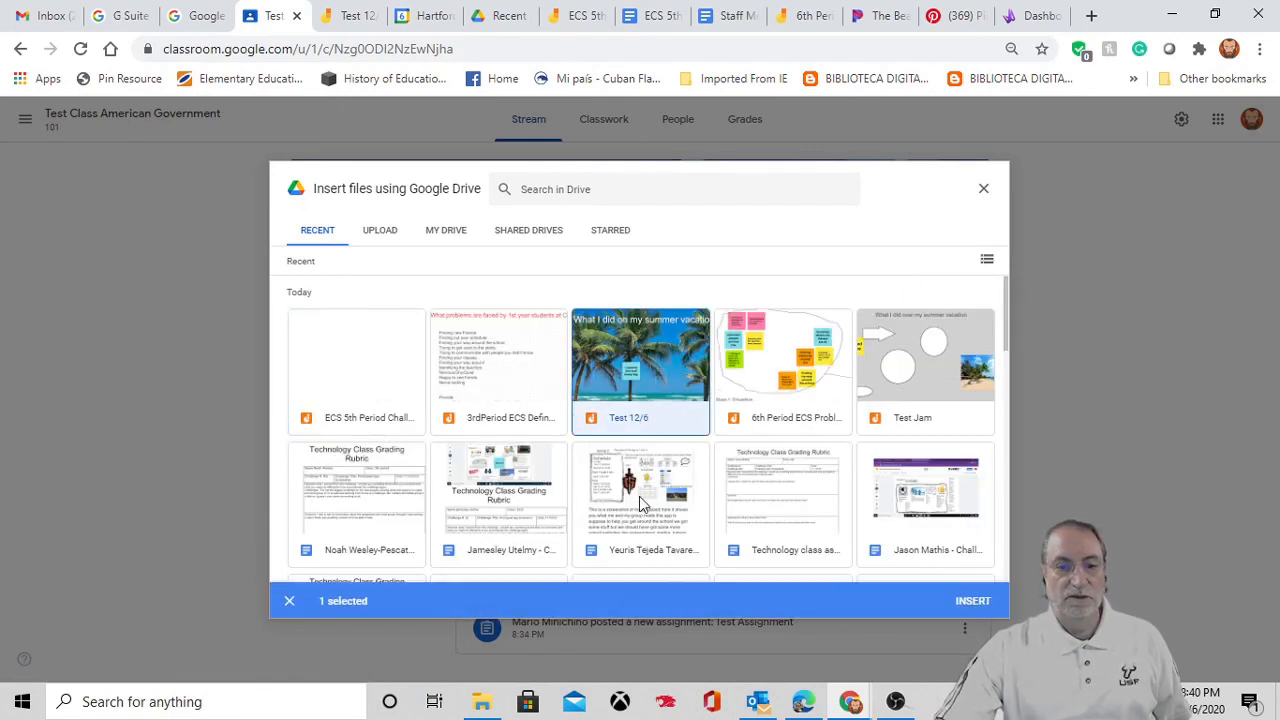
click(972, 601)
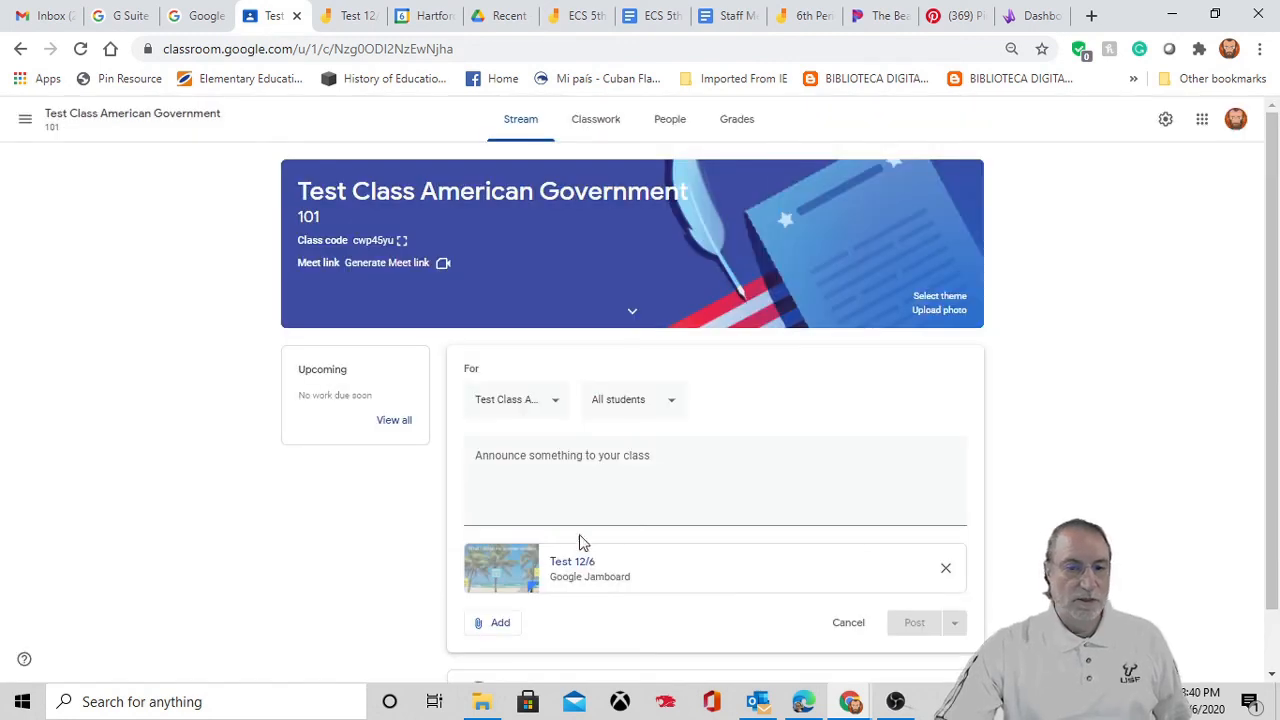
click(945, 569)
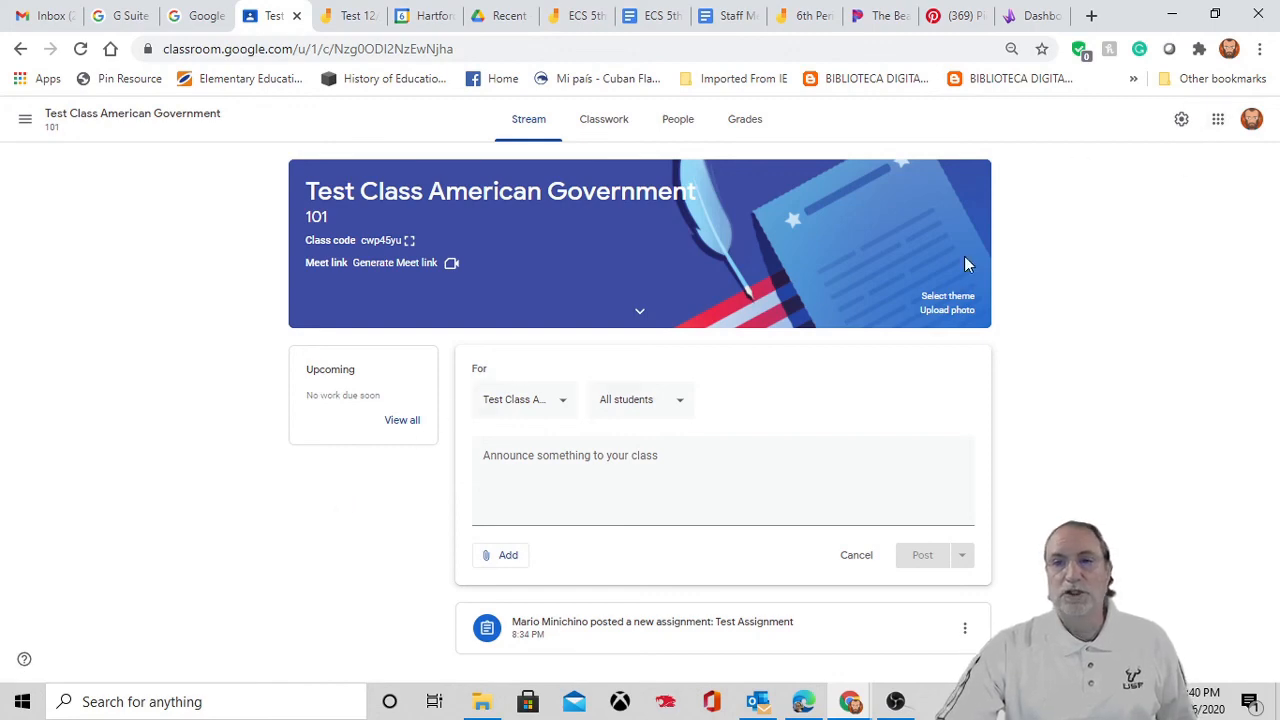
- Switch to the "Test 12/6" jam and examine which people and groups have access in its sharing settings
click(355, 15)
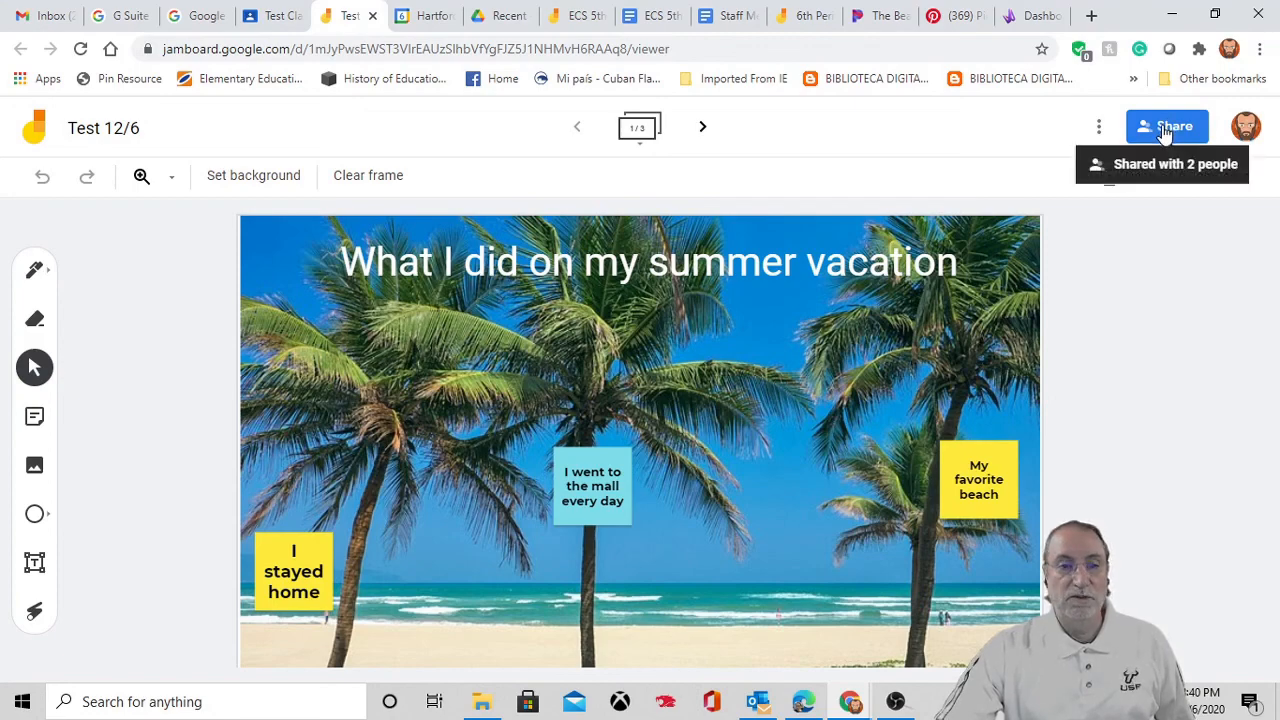
click(1163, 130)
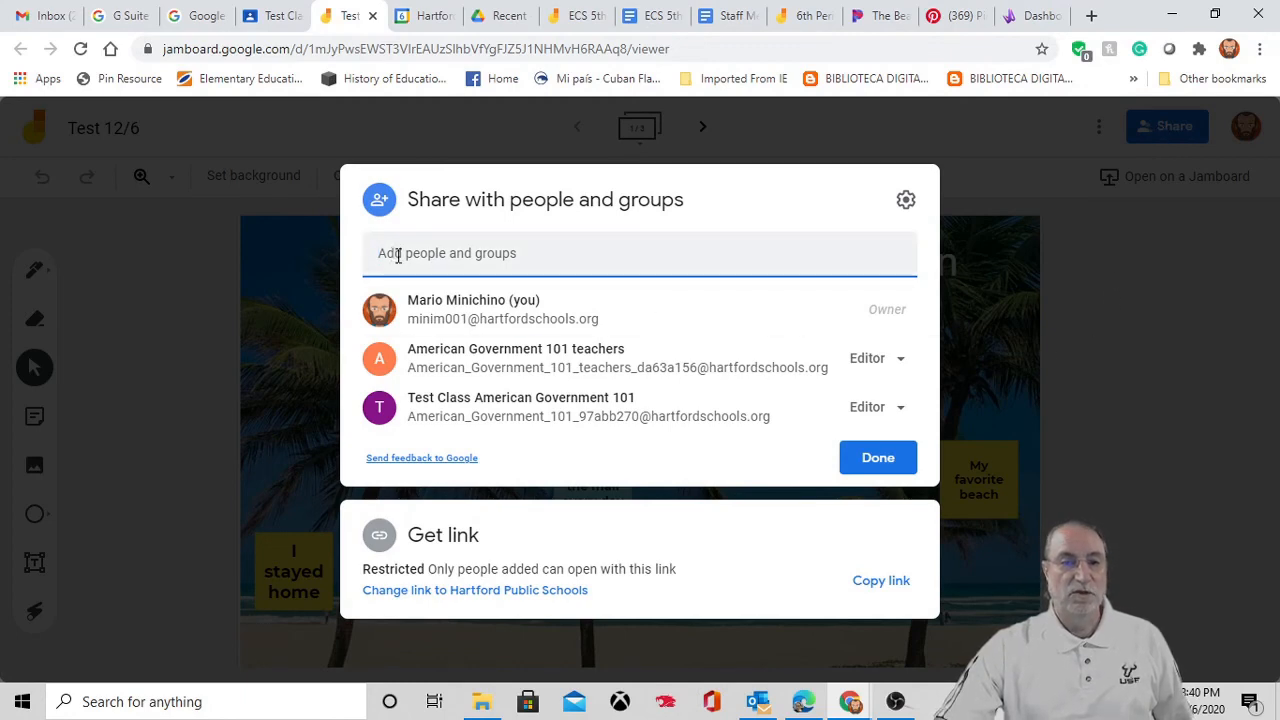
mouse_move(450, 362)
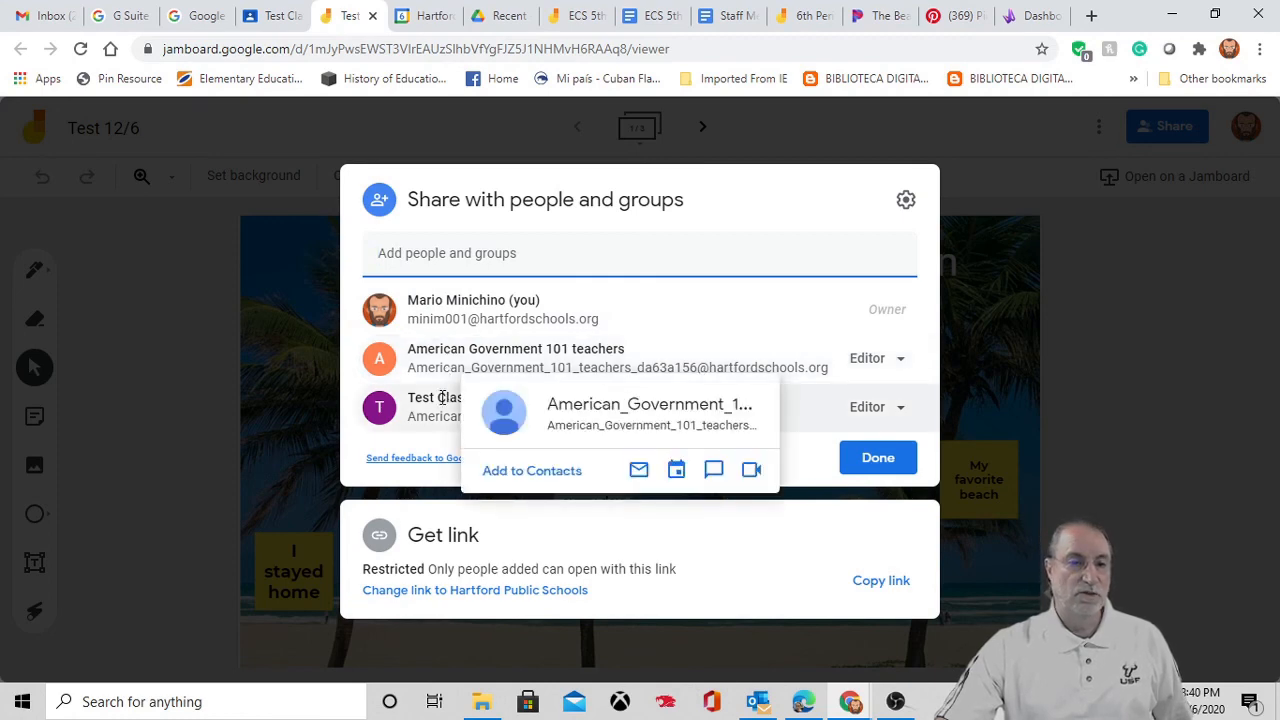
mouse_move(440, 422)
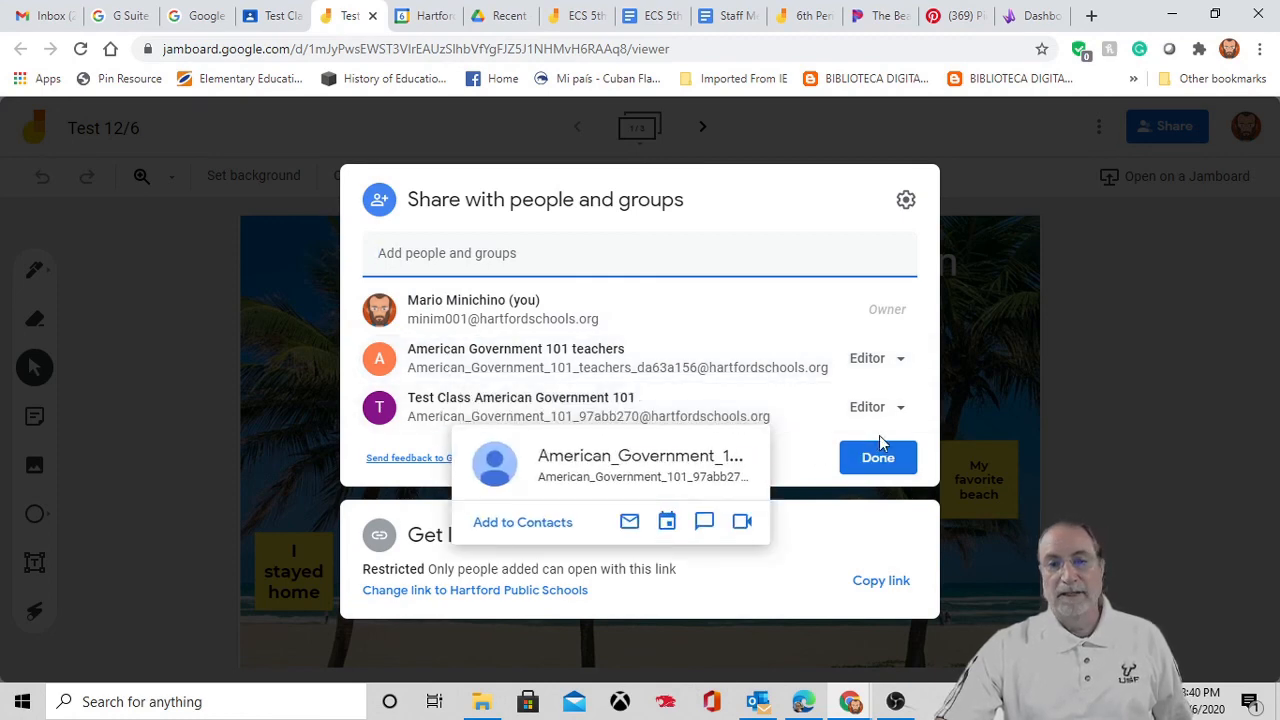
- Try adding a student's e-mail to the jam's sharing with the role switched to Viewer and back to Editor, and cancel the invitation
click(396, 256)
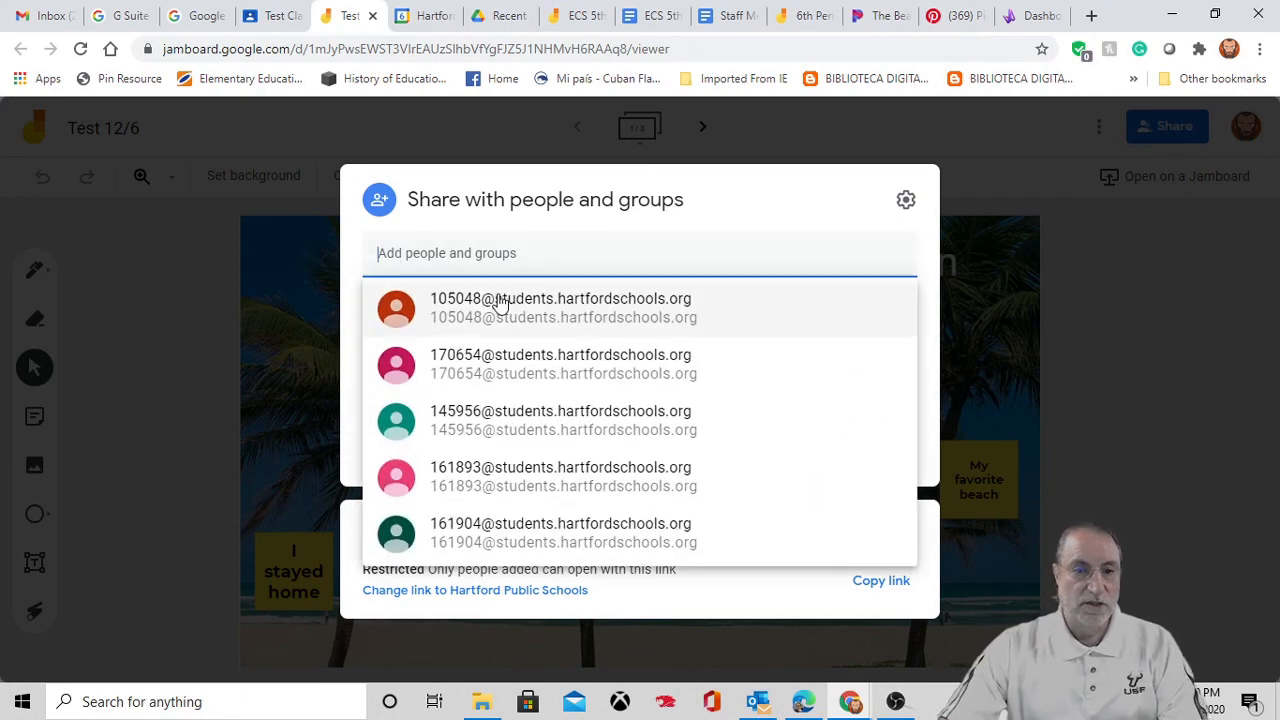
key(ctrl+v)
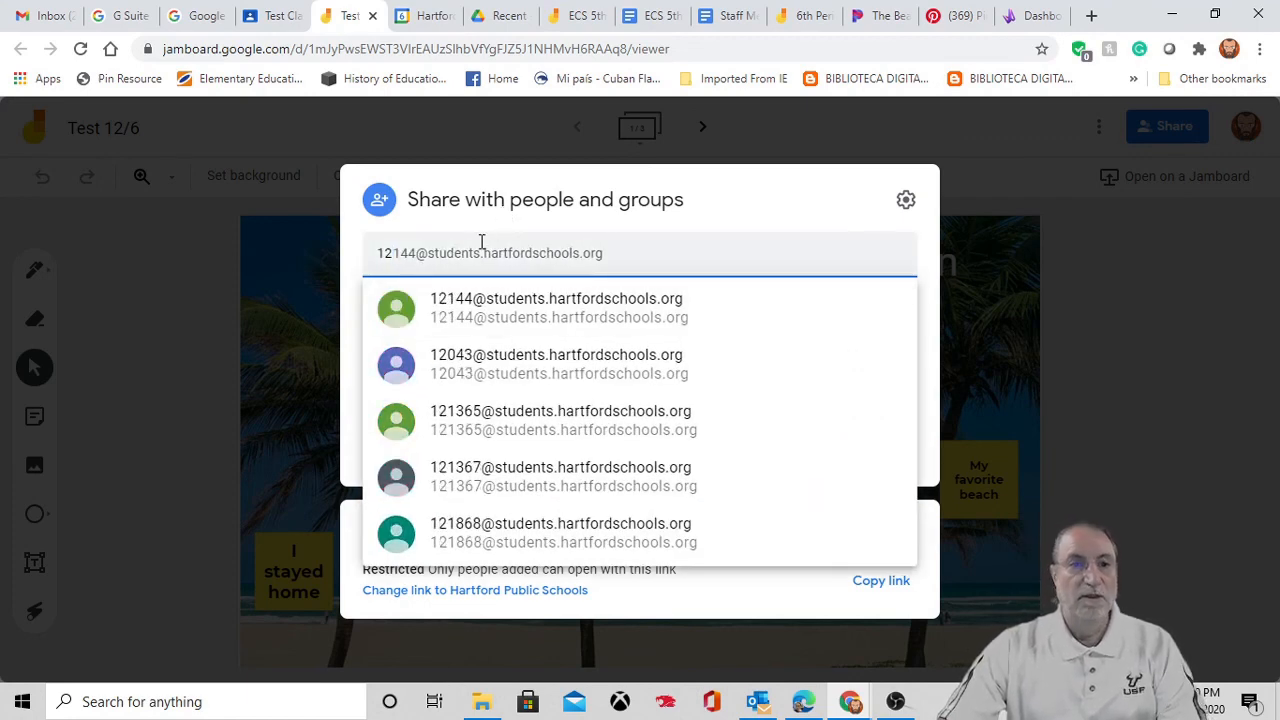
click(477, 316)
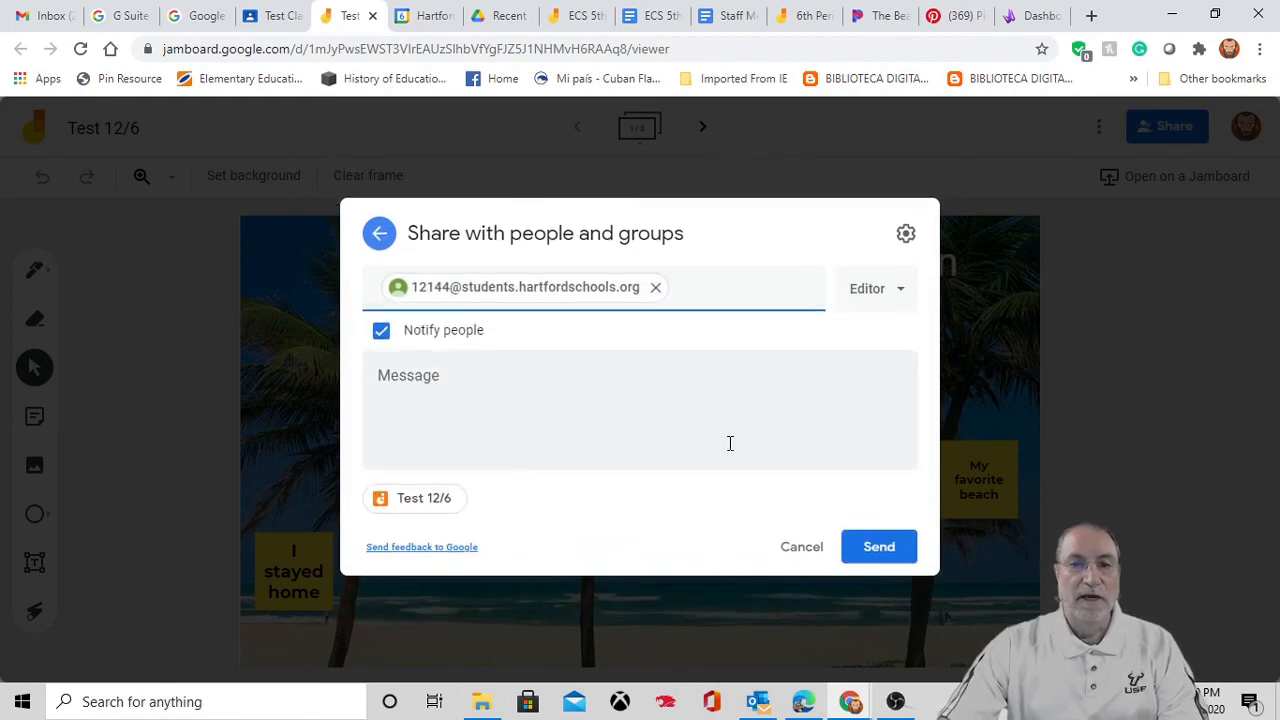
click(902, 292)
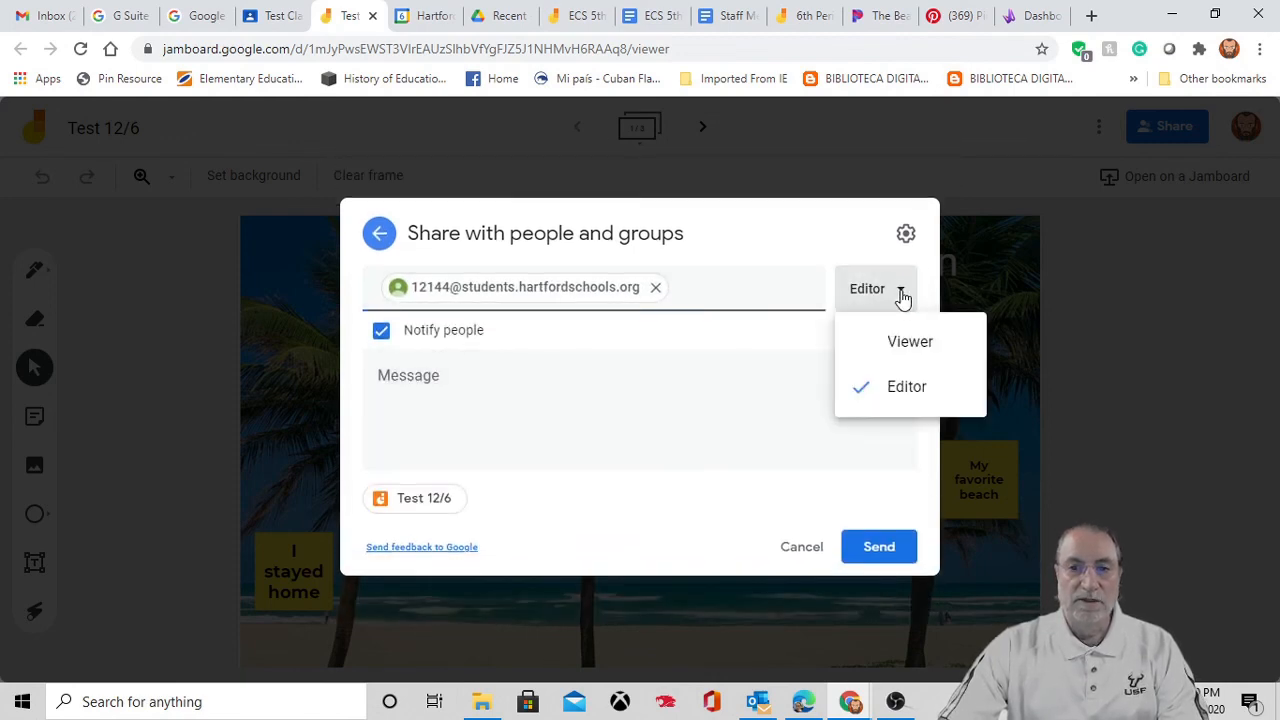
click(900, 345)
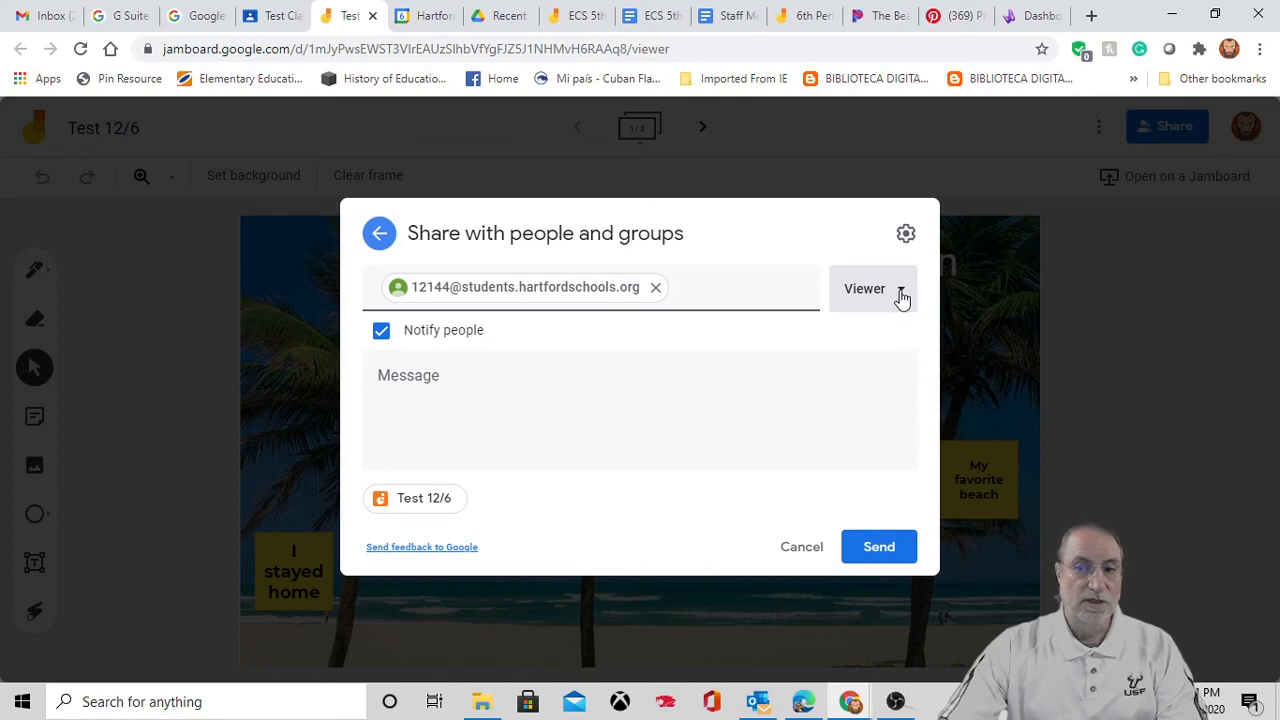
click(903, 295)
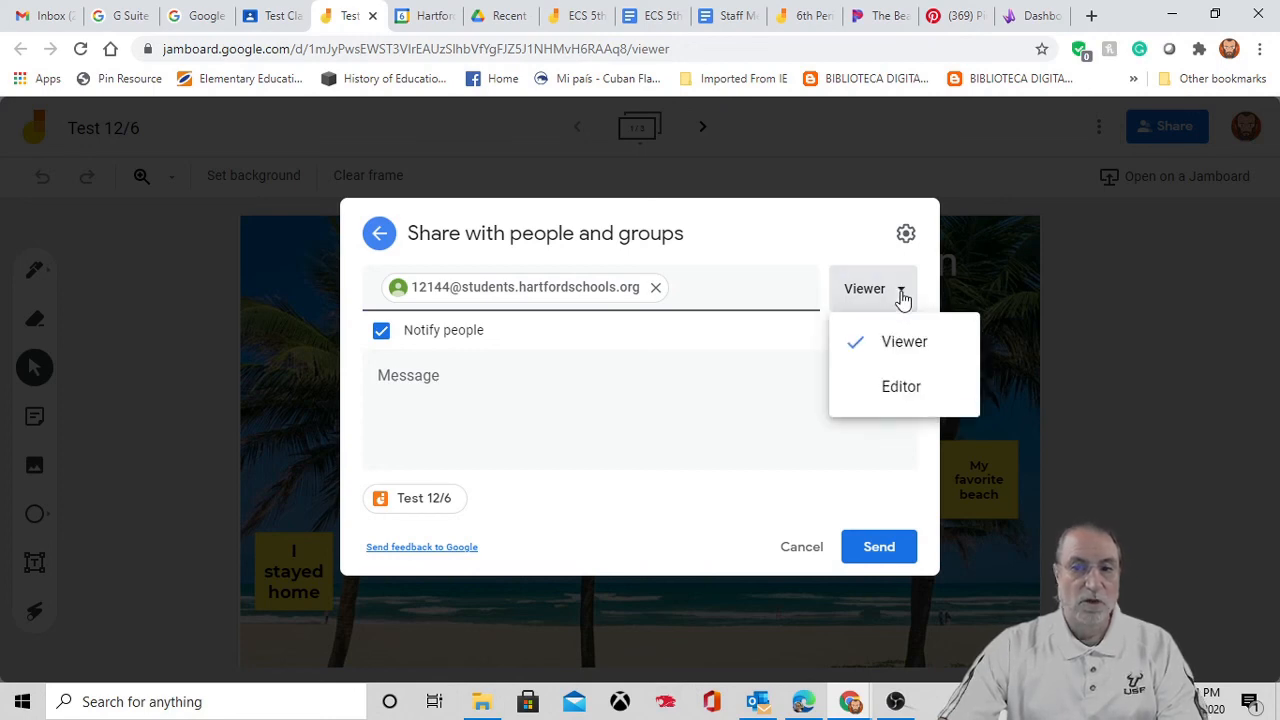
click(902, 386)
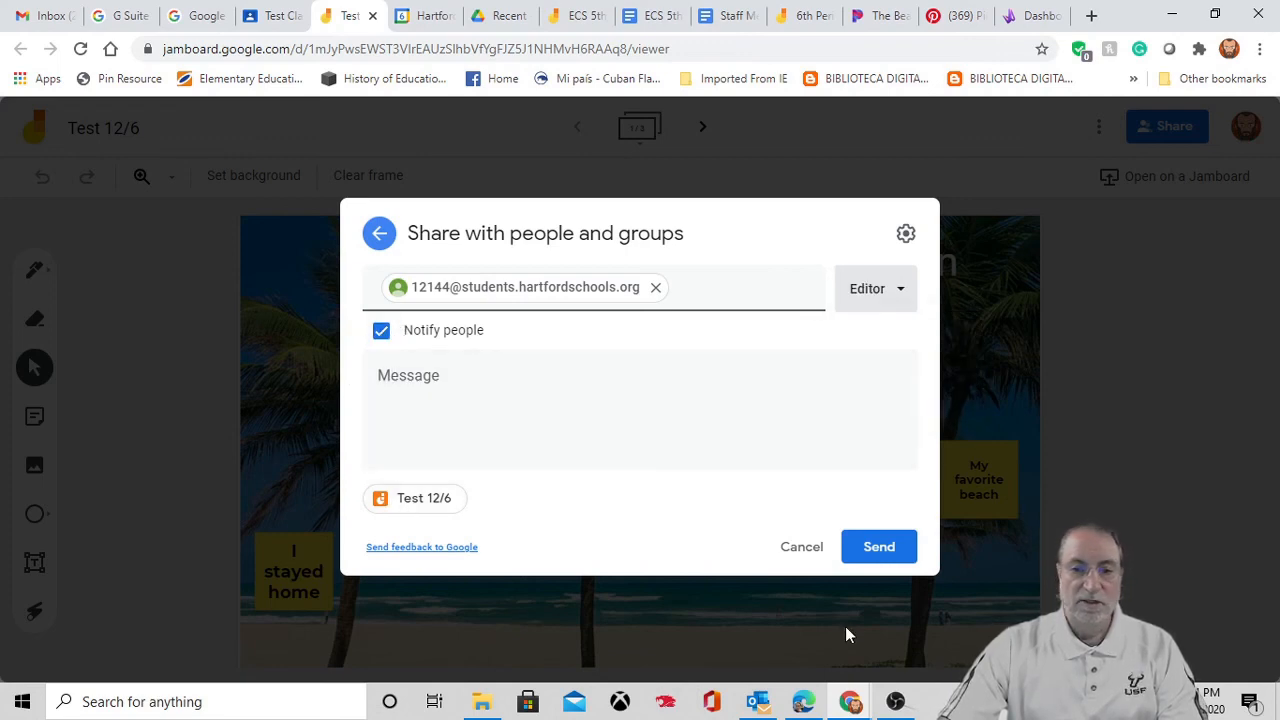
click(869, 552)
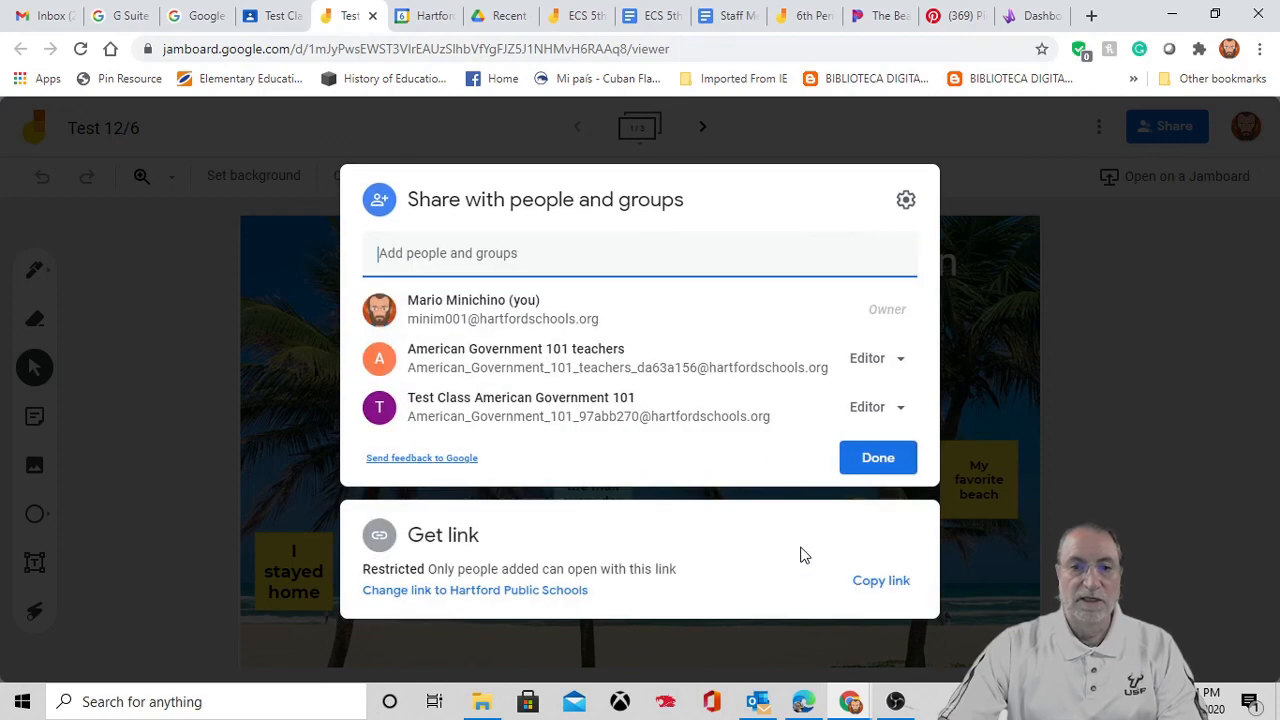
click(1131, 297)
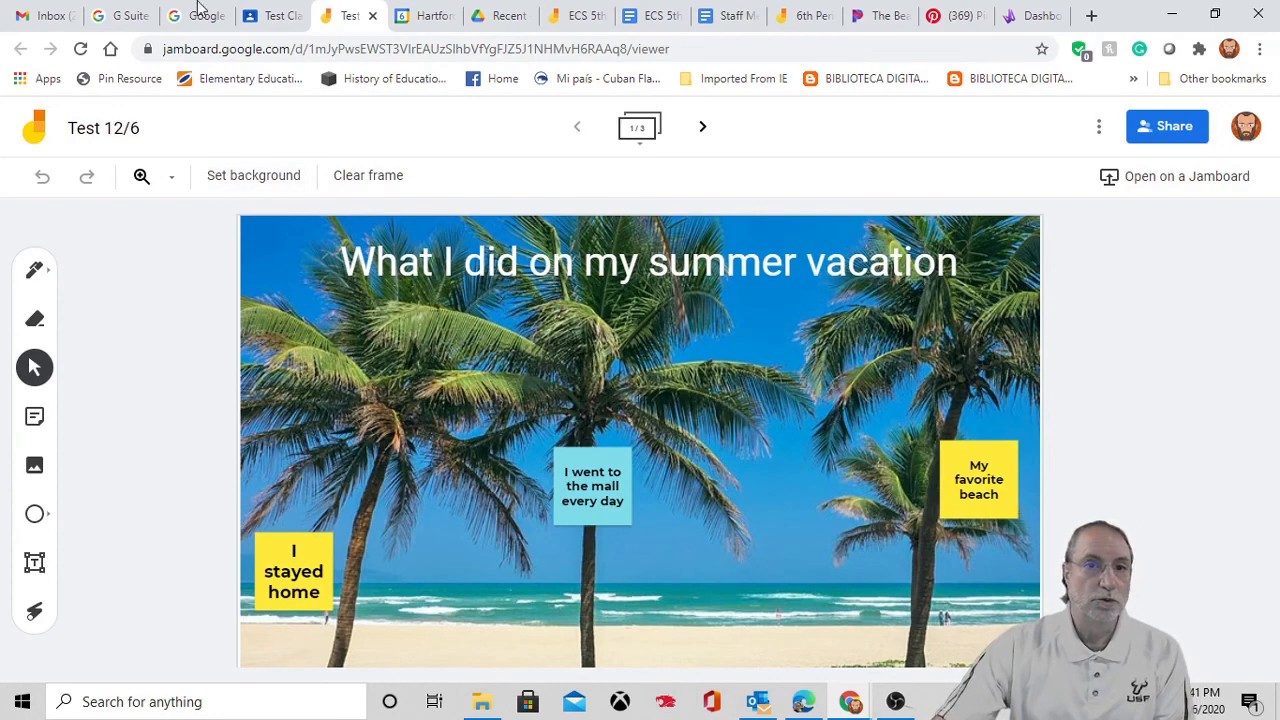
- Switch to Google Drive, view the files shared with the account and those in My Drive, and dismiss the virus protection notification
click(494, 16)
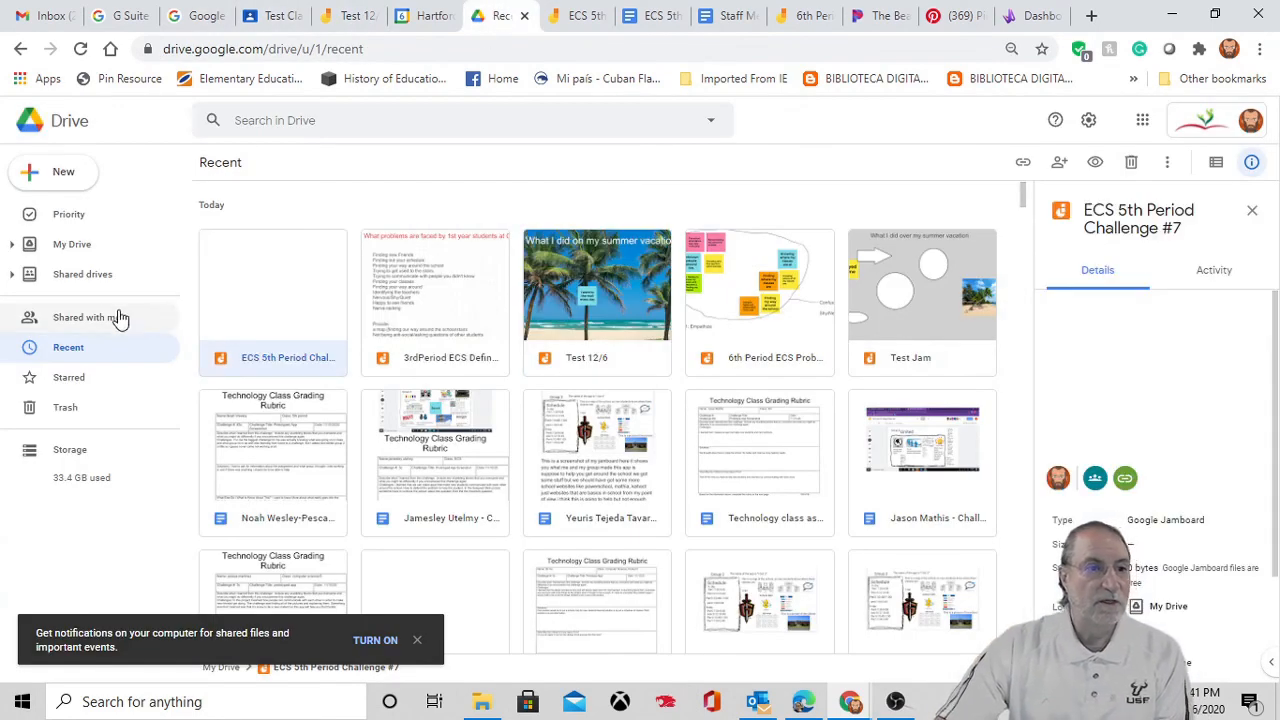
click(72, 327)
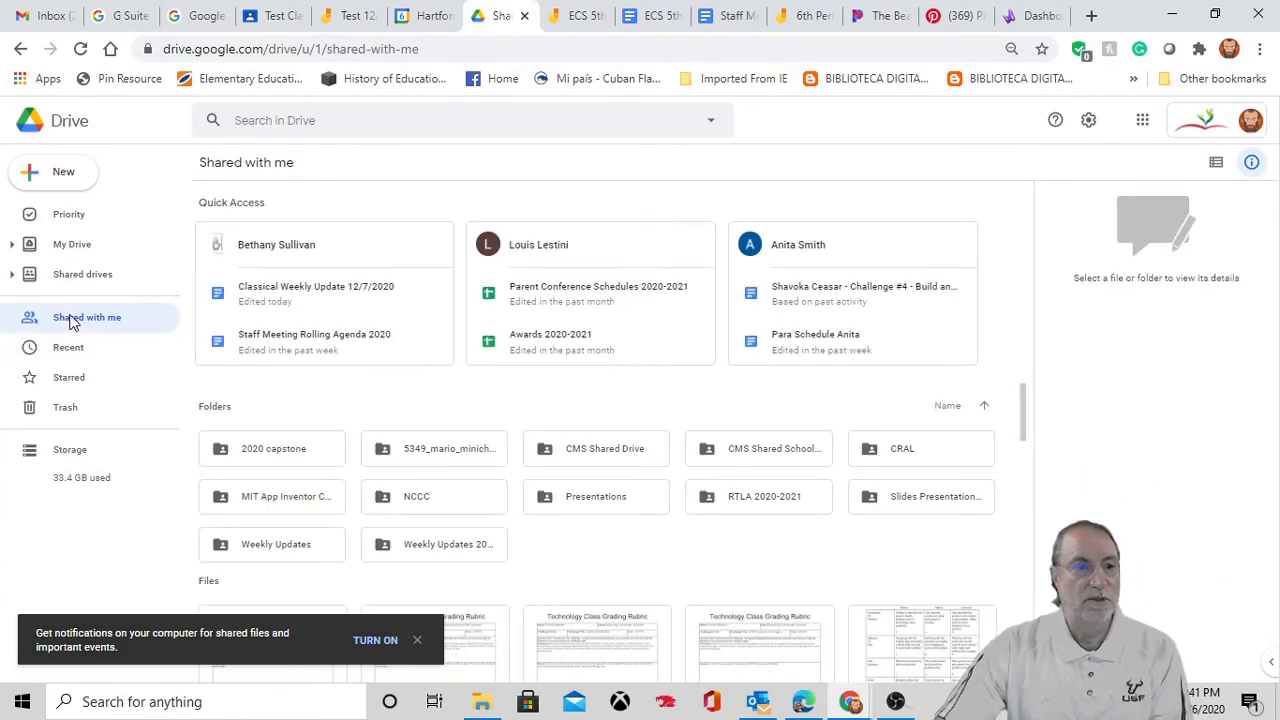
click(66, 247)
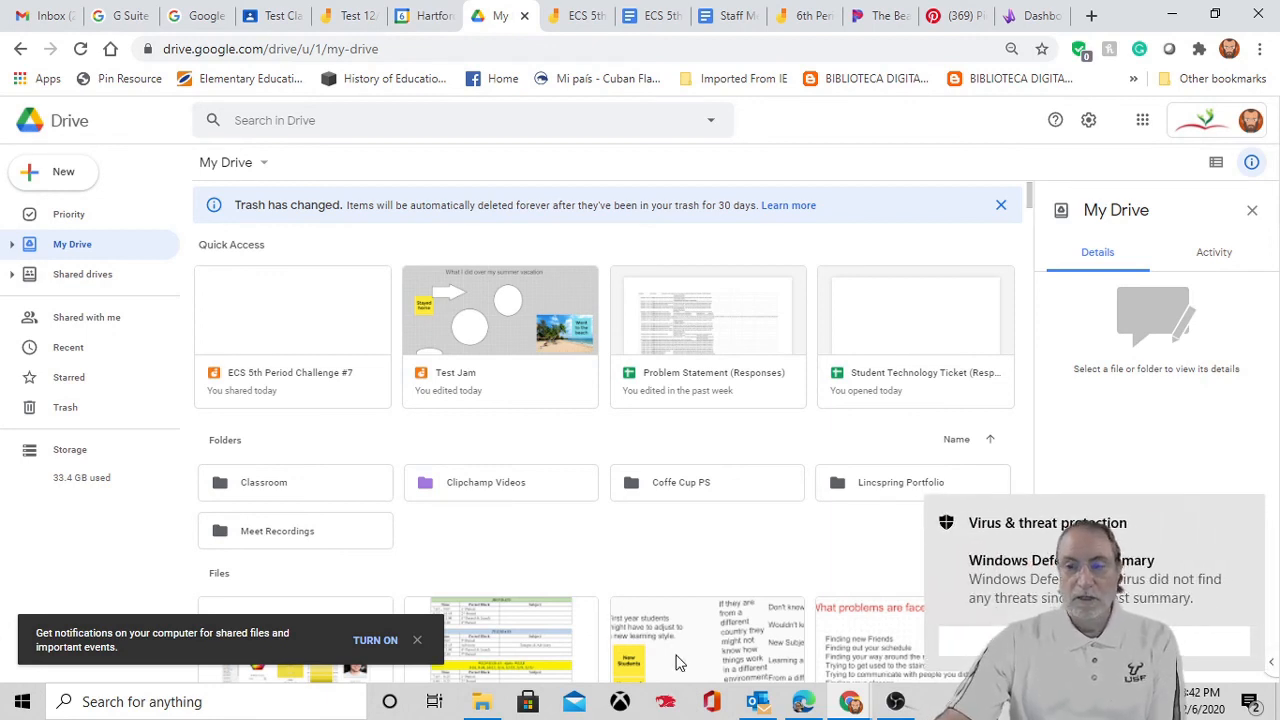
mouse_move(1262, 537)
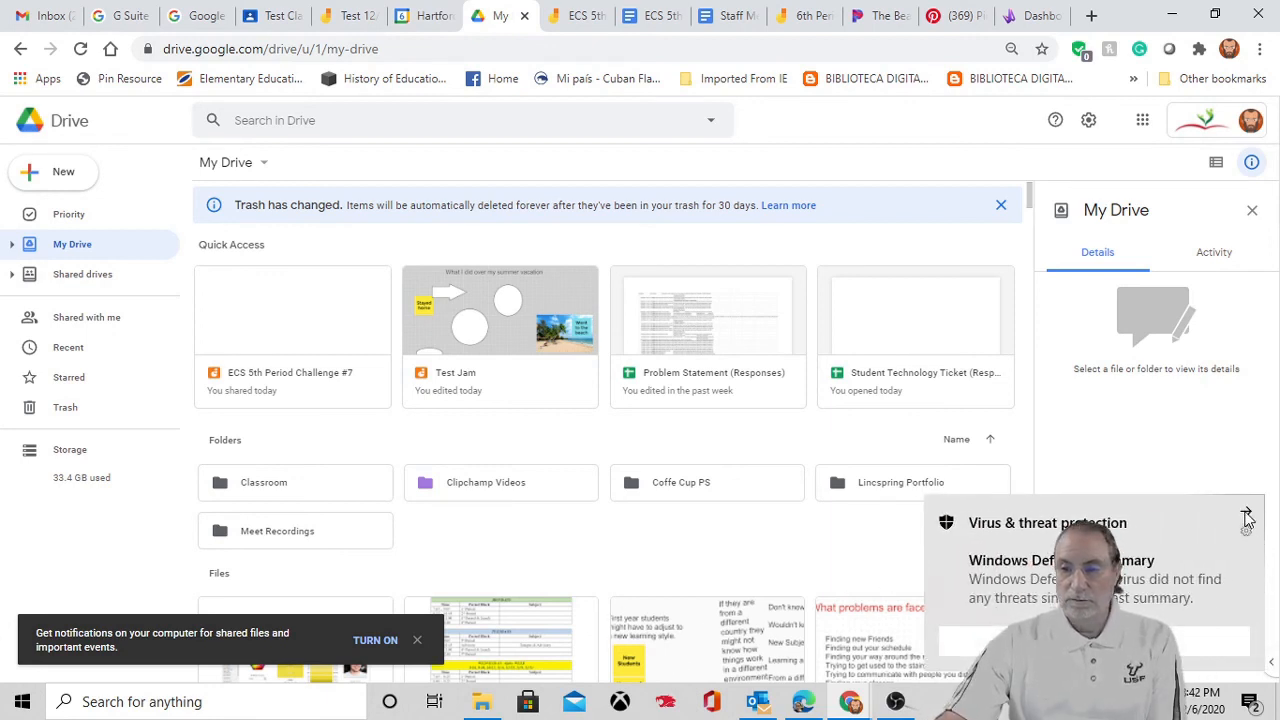
click(1246, 512)
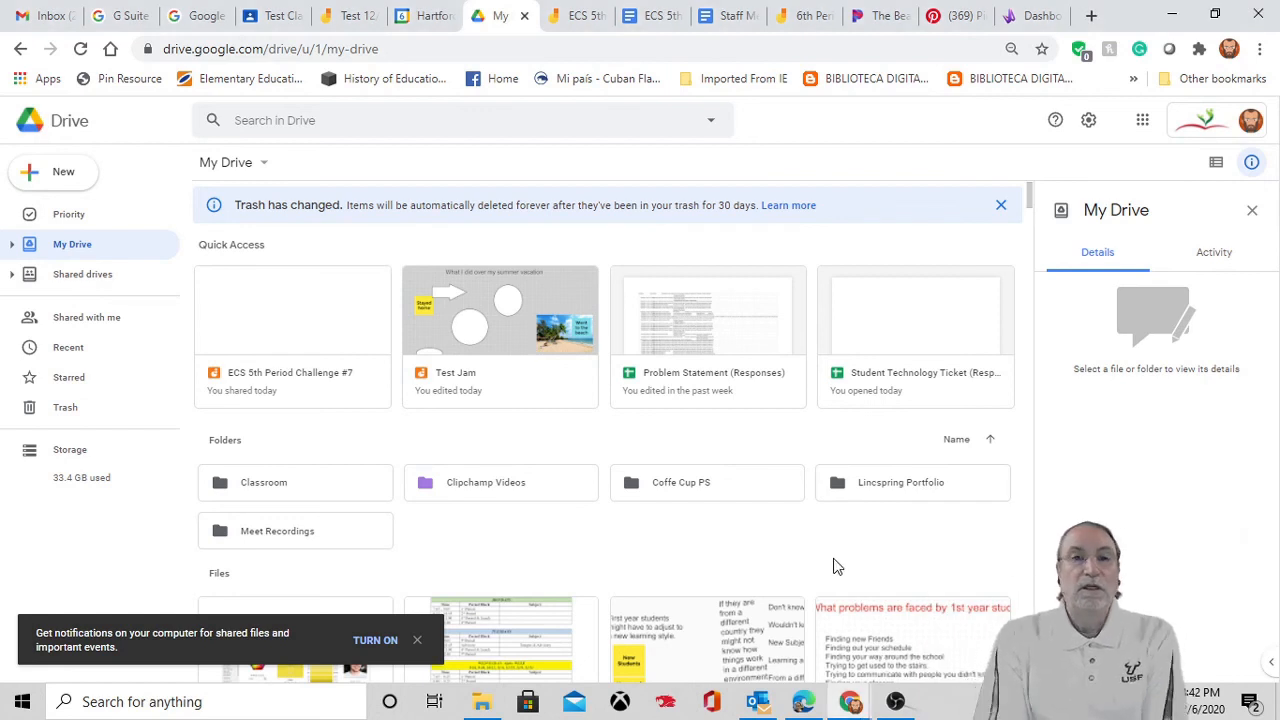